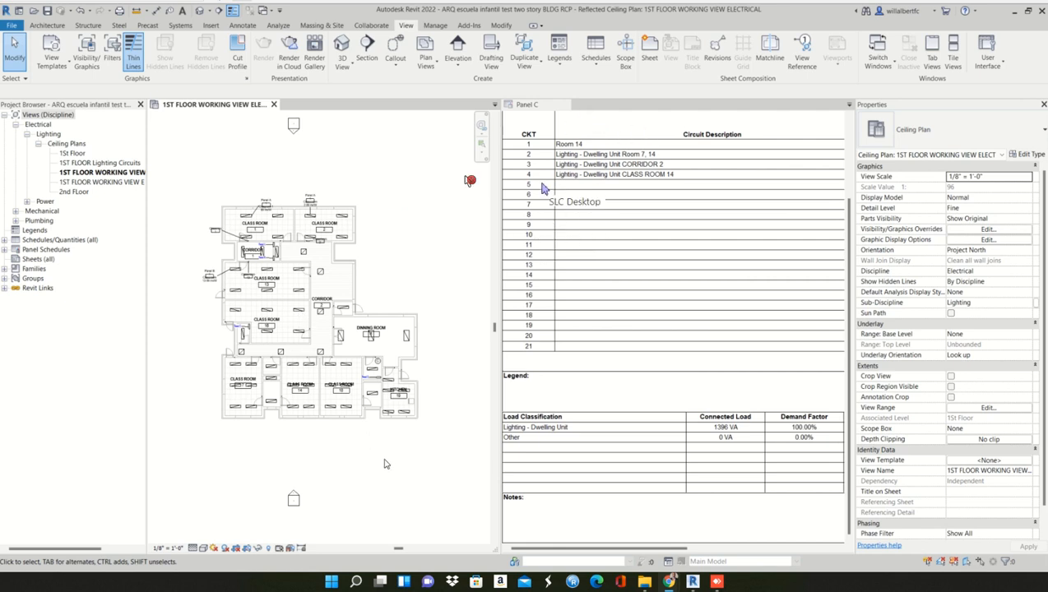
- Examine the Corridor 2 and Class Room 14 lighting circuits from the Panel C schedule in the ceiling plan, dismissing the save reminder
{"action": "left_click", "coordinate": [596, 166]}
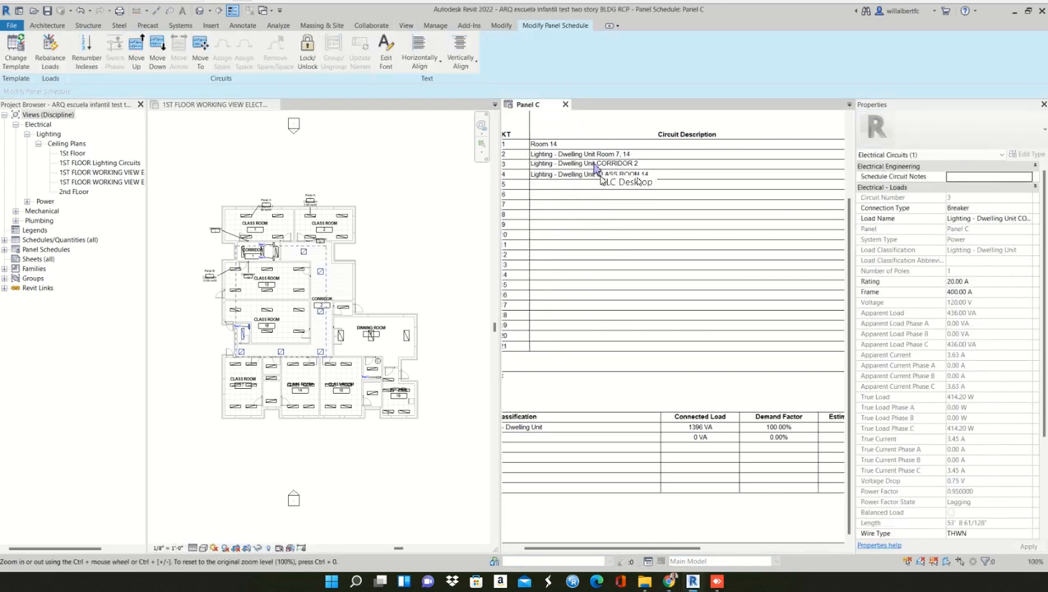
{"action": "left_click", "coordinate": [596, 172]}
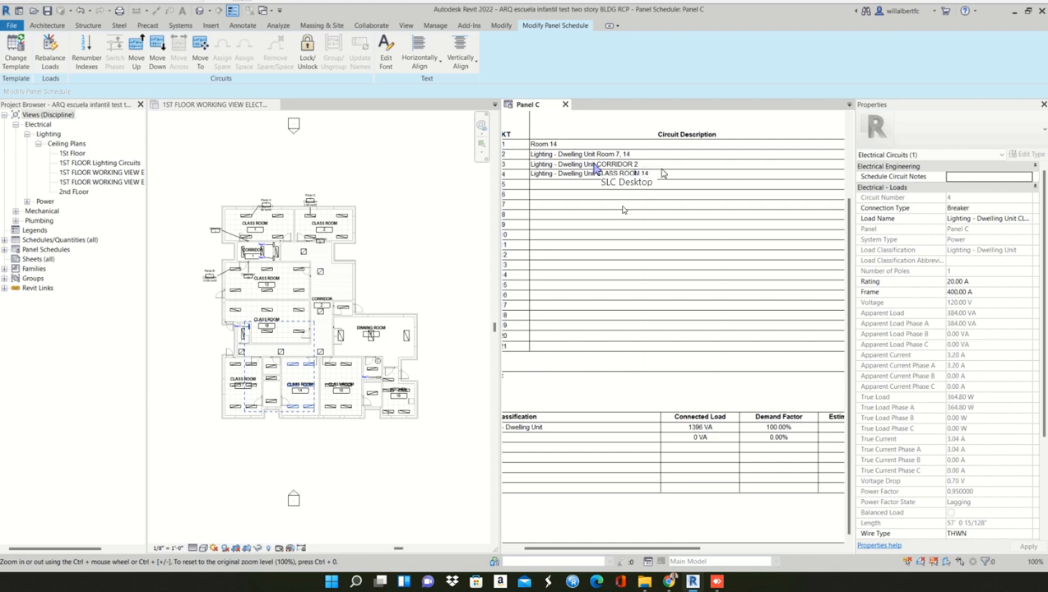
{"action": "left_click", "coordinate": [465, 289]}
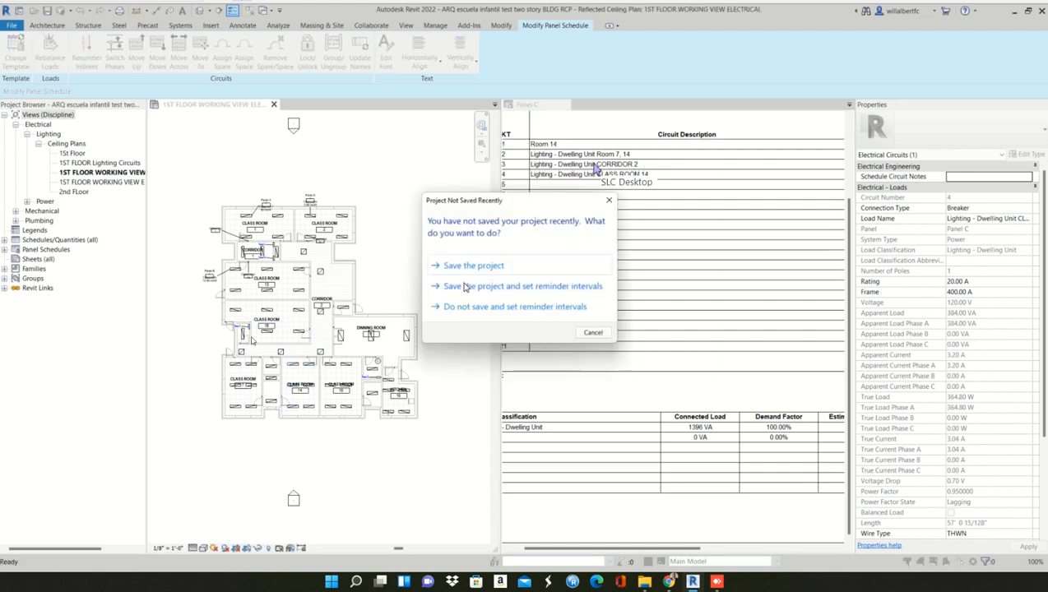
{"action": "left_click", "coordinate": [583, 337]}
{"action": "scroll", "coordinate": [250, 326], "scroll_direction": "up", "scroll_amount": 5}
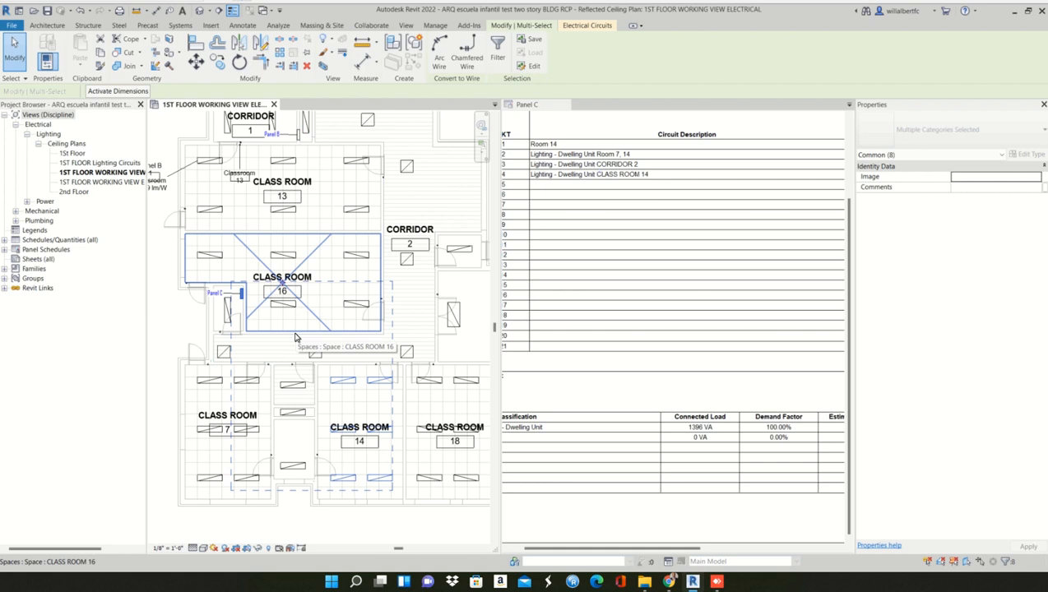
- Rename the 1ST FLOOR WORKING VIEW ELECTRICAL ceiling plan as 1ST FLOOR Switchs
{"action": "left_click", "coordinate": [114, 324]}
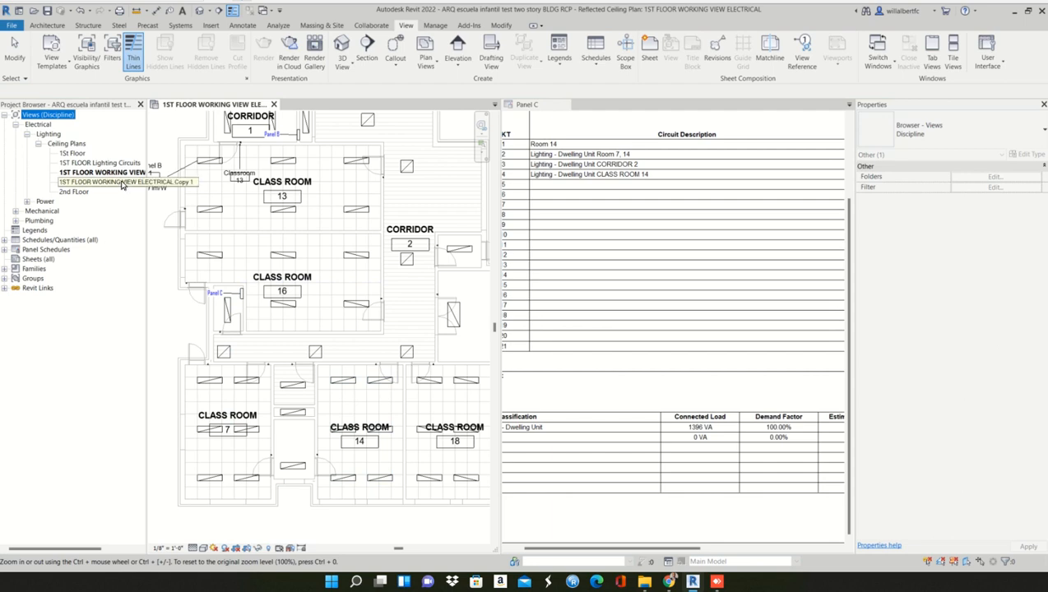
{"action": "left_click", "coordinate": [93, 182]}
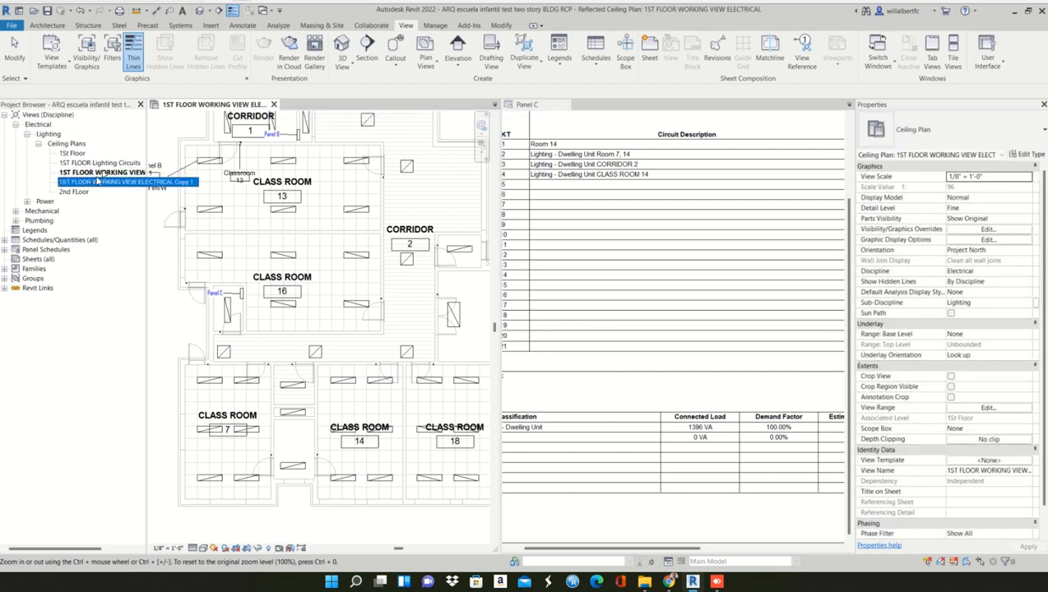
{"action": "left_click", "coordinate": [103, 172]}
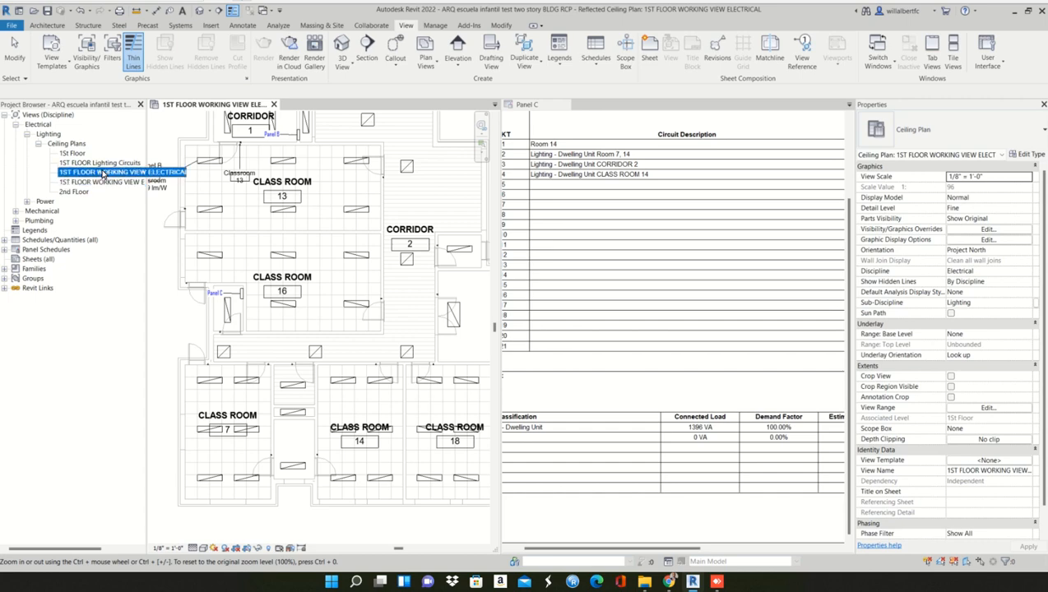
{"action": "right_click", "coordinate": [103, 173]}
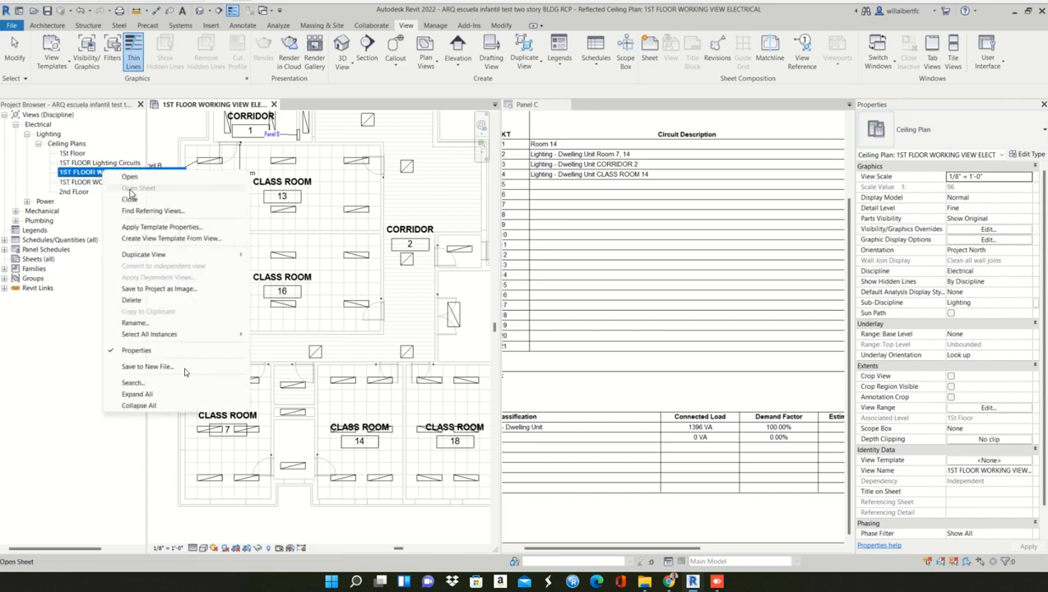
{"action": "key", "text": "Return"}
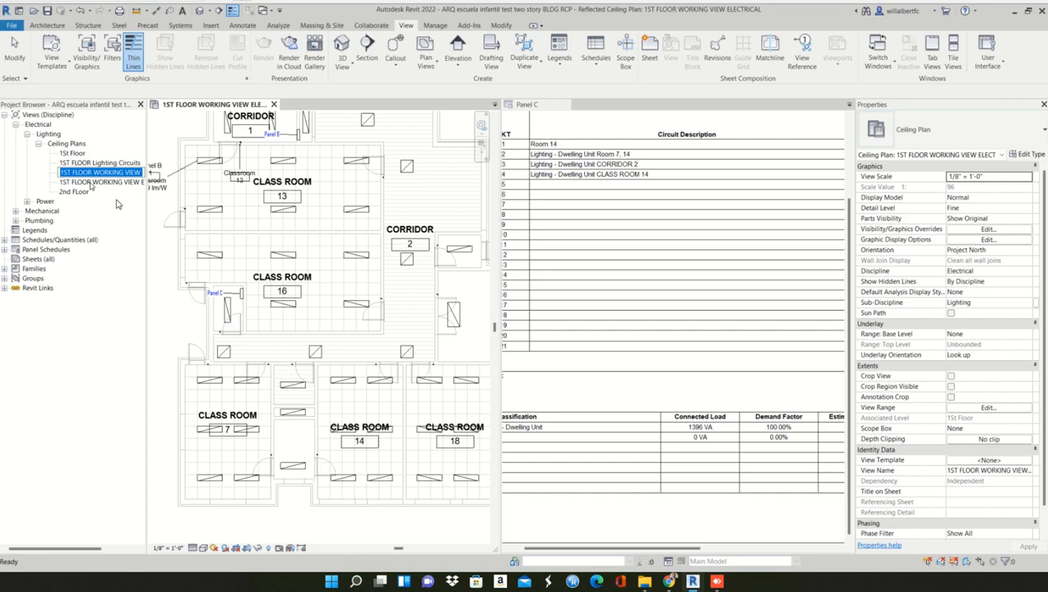
{"action": "left_click", "coordinate": [93, 173]}
{"action": "left_click_drag", "start_coordinate": [93, 173], "coordinate": [287, 169]}
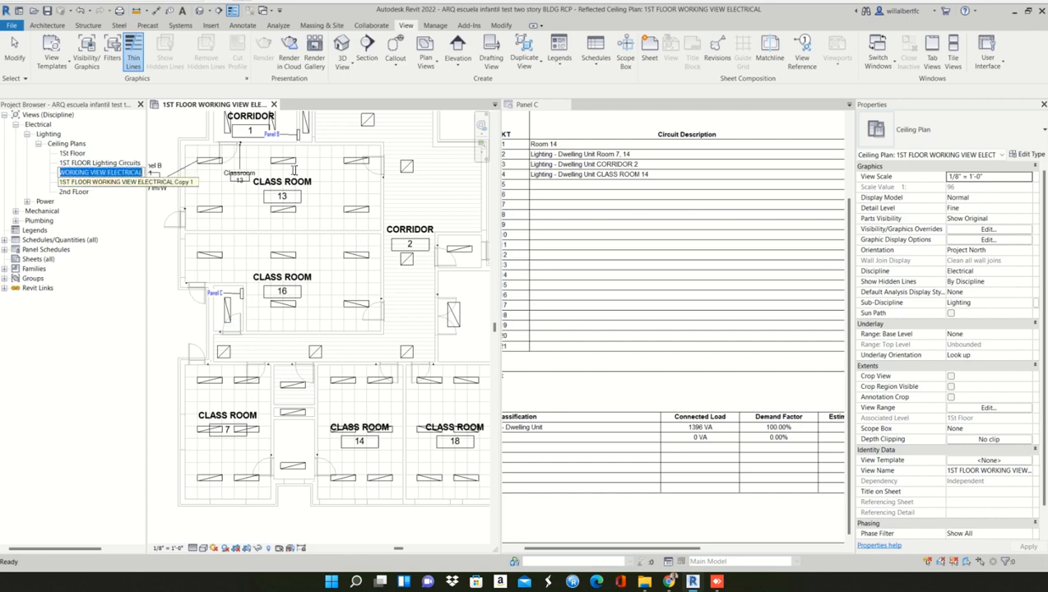
{"action": "key", "text": "BackSpace"}
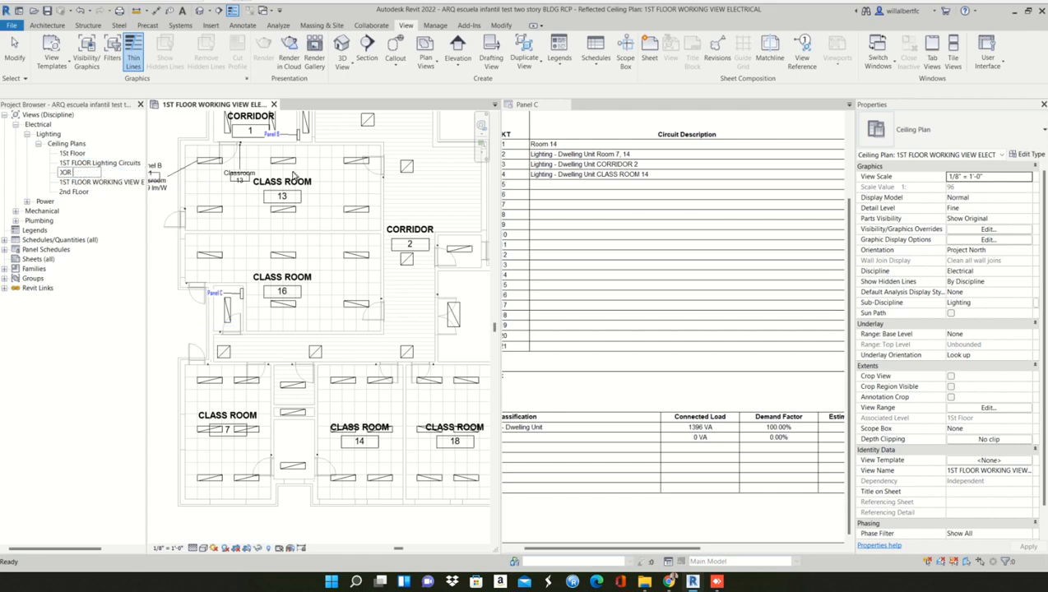
{"action": "type", "text": "Switchs"}
{"action": "key", "text": "Return"}
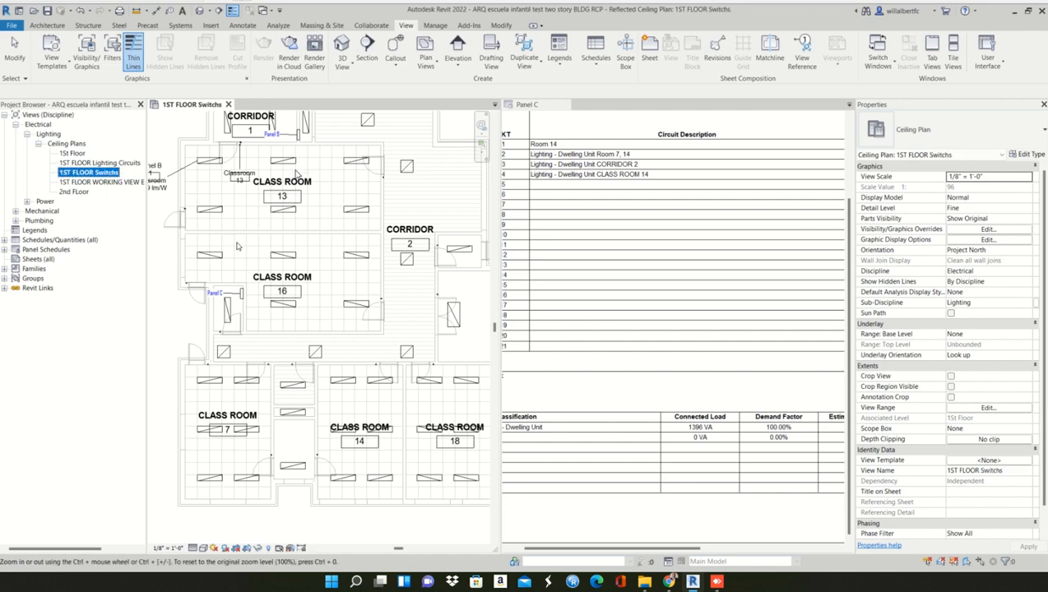
- Duplicate the 1ST FLOOR Switchs ceiling plan with detailing and delete the resulting copy
{"action": "right_click", "coordinate": [109, 176]}
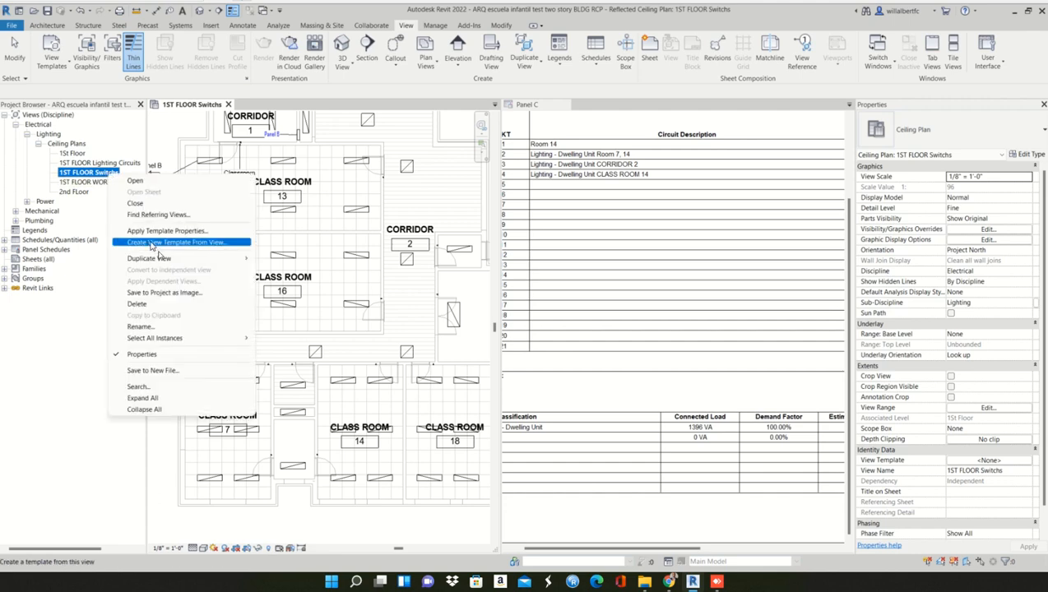
{"action": "mouse_move", "coordinate": [232, 258]}
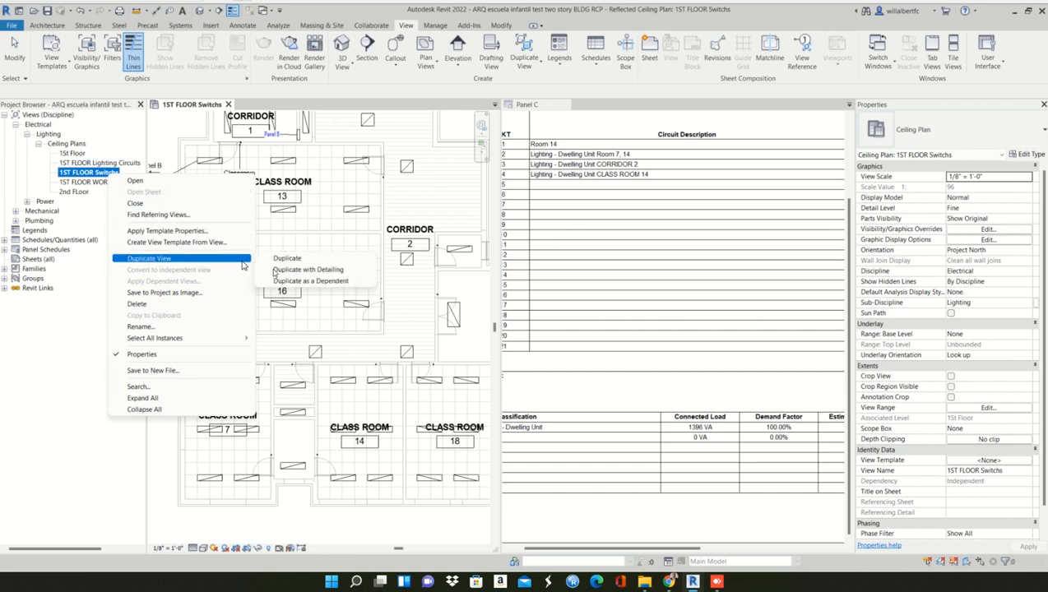
{"action": "left_click", "coordinate": [284, 272]}
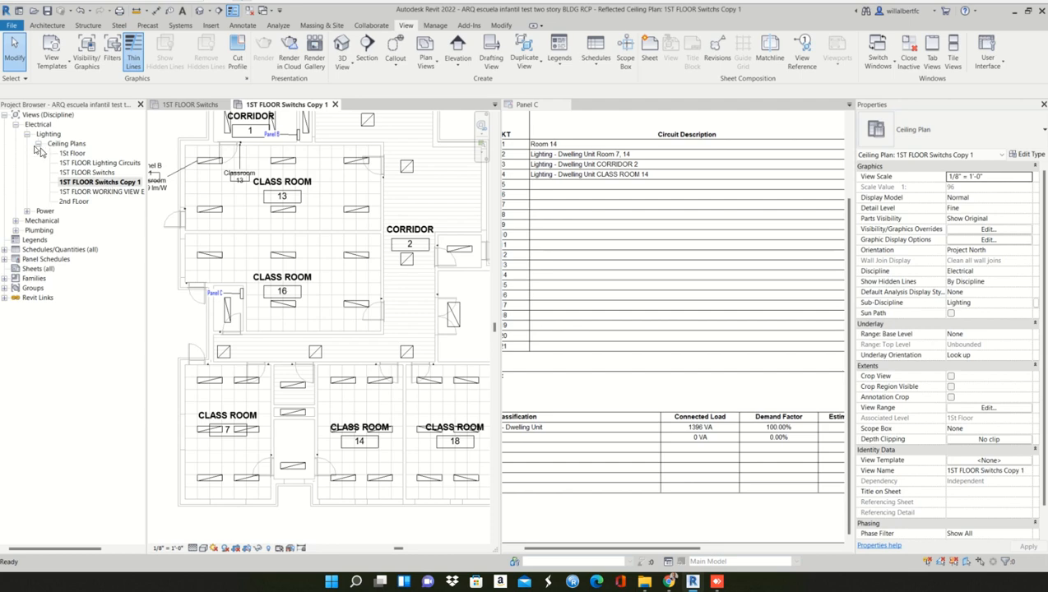
{"action": "left_click", "coordinate": [122, 183]}
{"action": "right_click", "coordinate": [122, 183]}
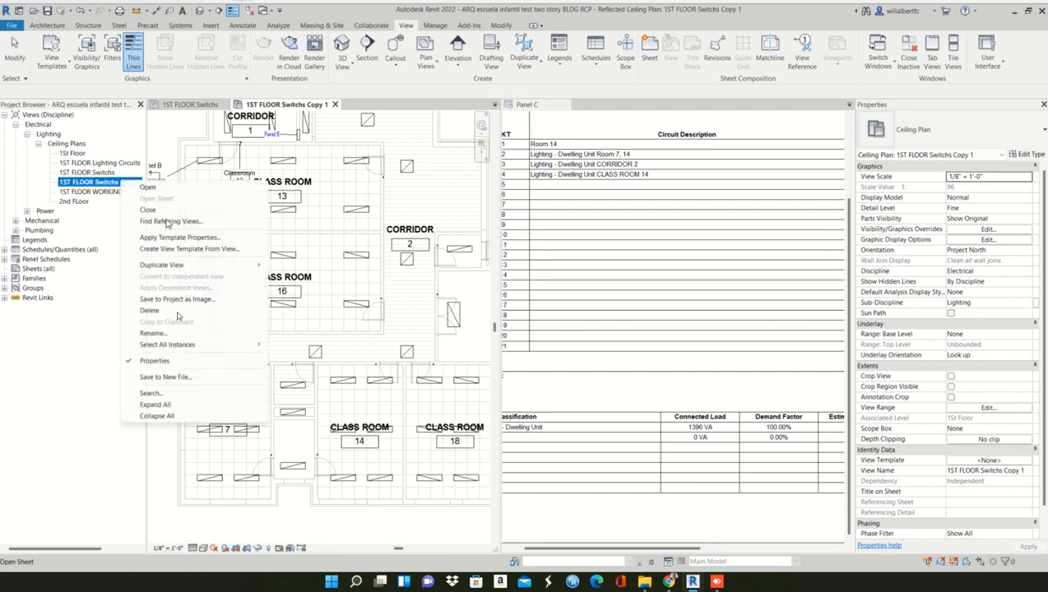
{"action": "left_click", "coordinate": [190, 309]}
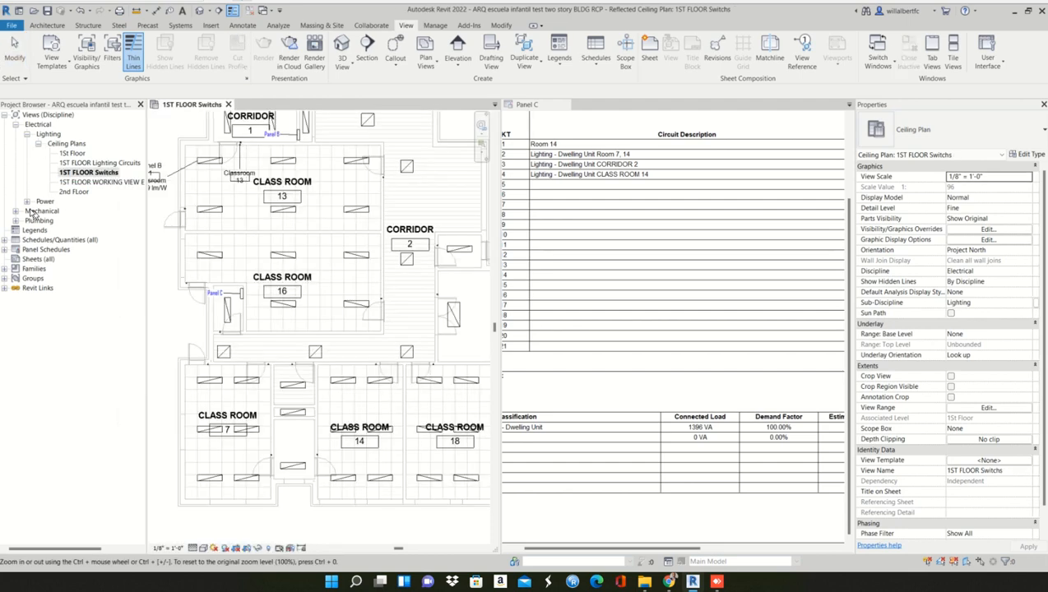
- Expand the electrical Power views and close the Panel C schedule so the ceiling plan has the full drawing area
{"action": "left_click", "coordinate": [28, 202]}
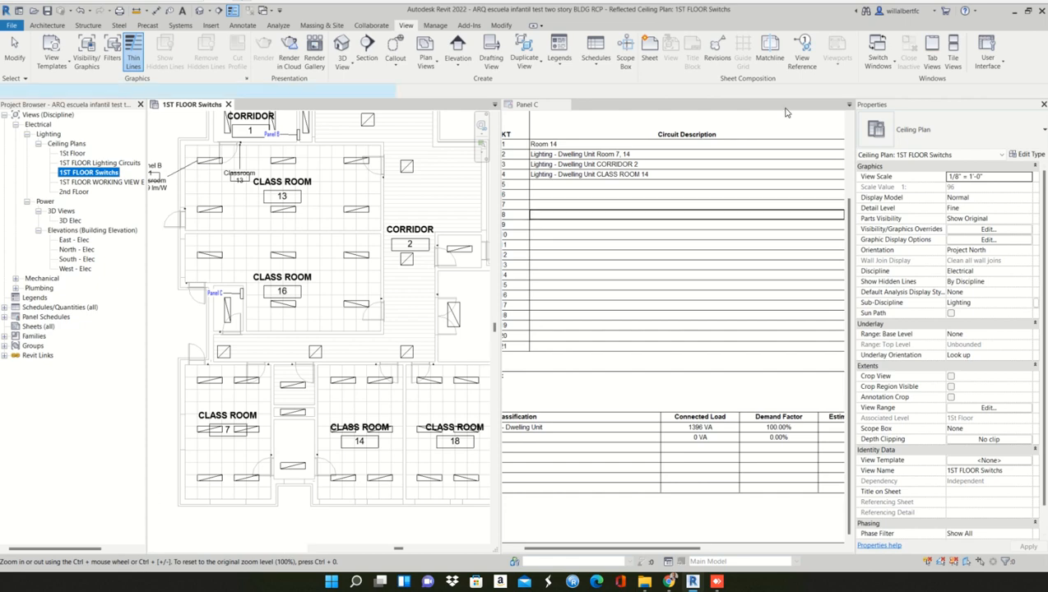
{"action": "left_click", "coordinate": [568, 215]}
{"action": "left_click", "coordinate": [565, 106]}
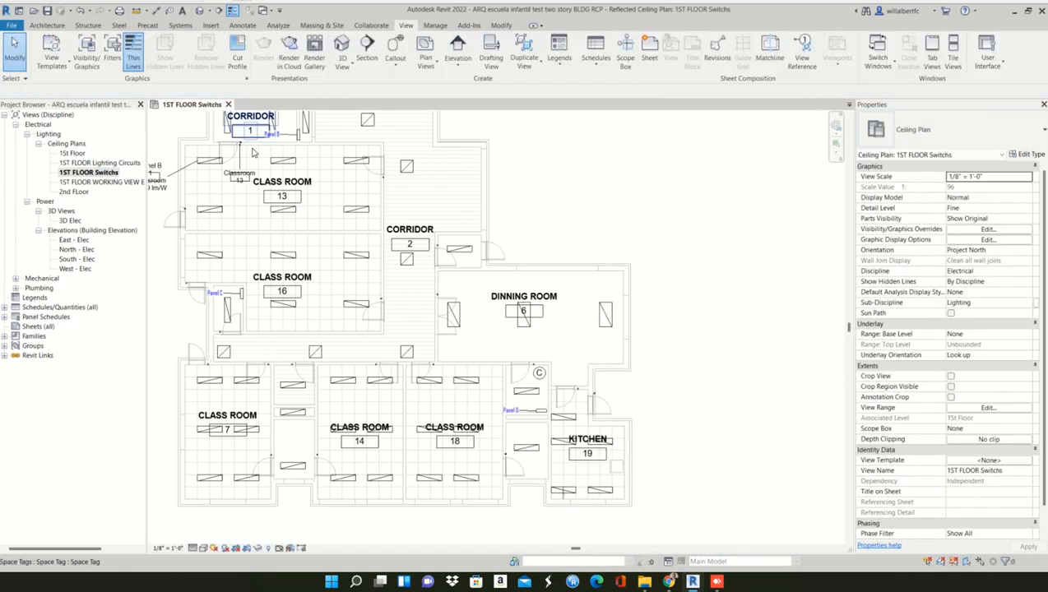
{"action": "scroll", "coordinate": [238, 271], "scroll_direction": "down", "scroll_amount": 3}
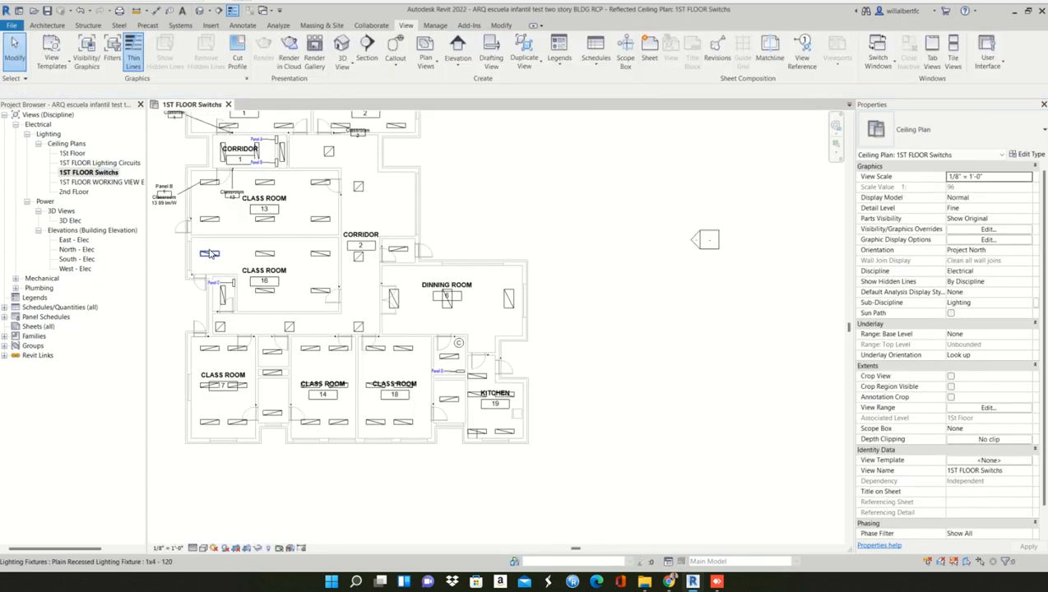
{"action": "middle_click_drag", "start_coordinate": [251, 282], "coordinate": [346, 353]}
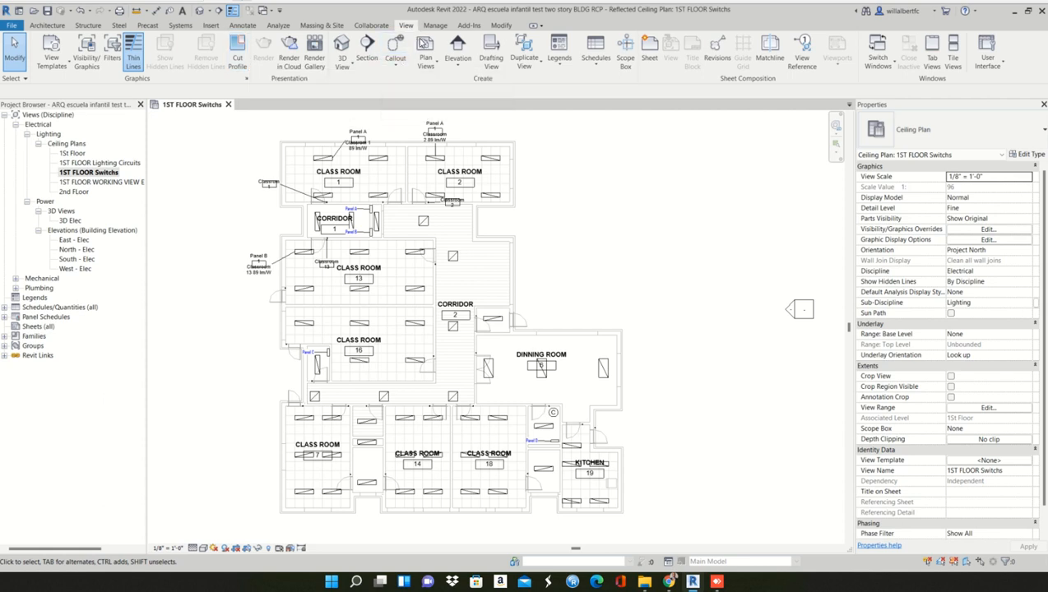
- Create new floor plan views for the 1St Floor and 2nd FLoor levels
{"action": "left_click", "coordinate": [425, 54]}
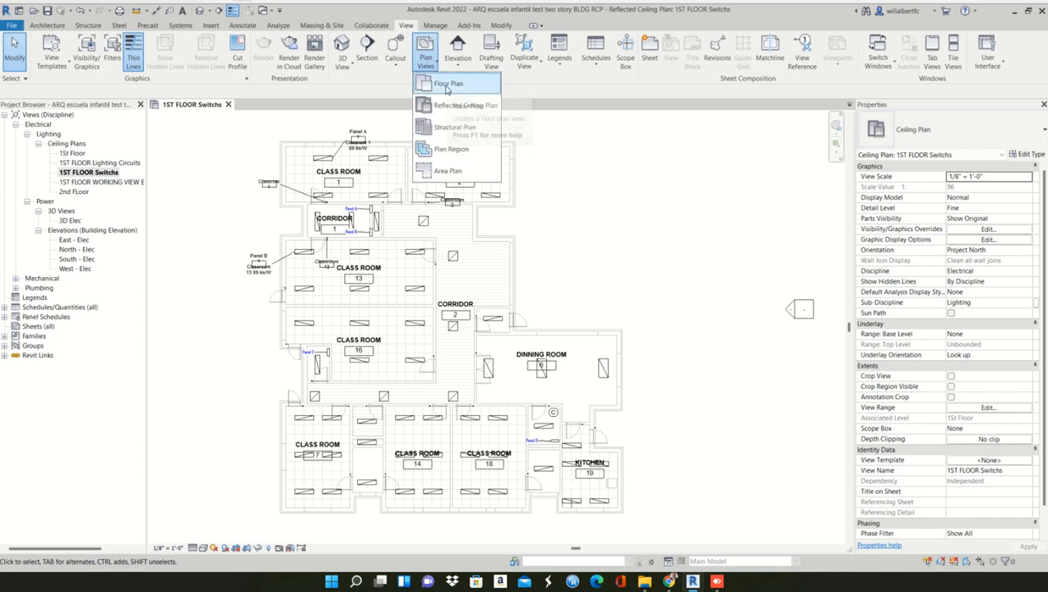
{"action": "left_click", "coordinate": [447, 85]}
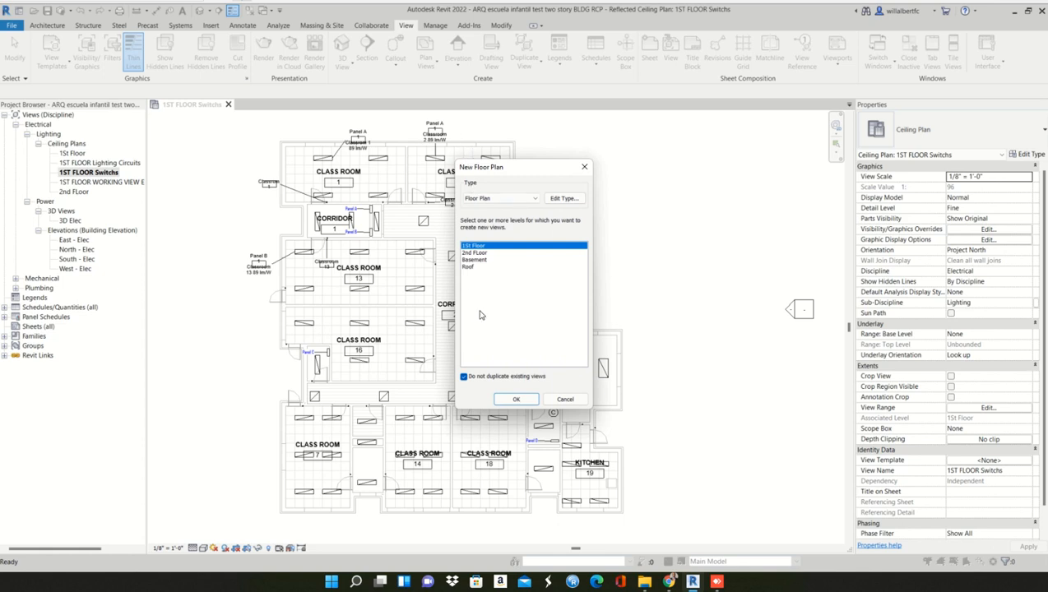
{"action": "left_click", "coordinate": [484, 253], "text": "ctrl"}
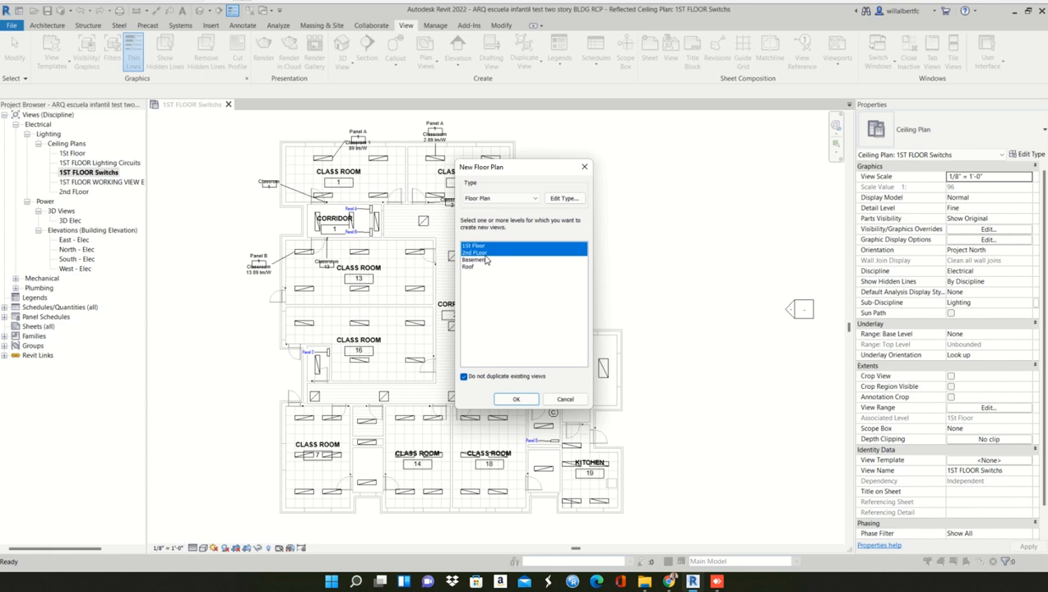
{"action": "left_click", "coordinate": [526, 400]}
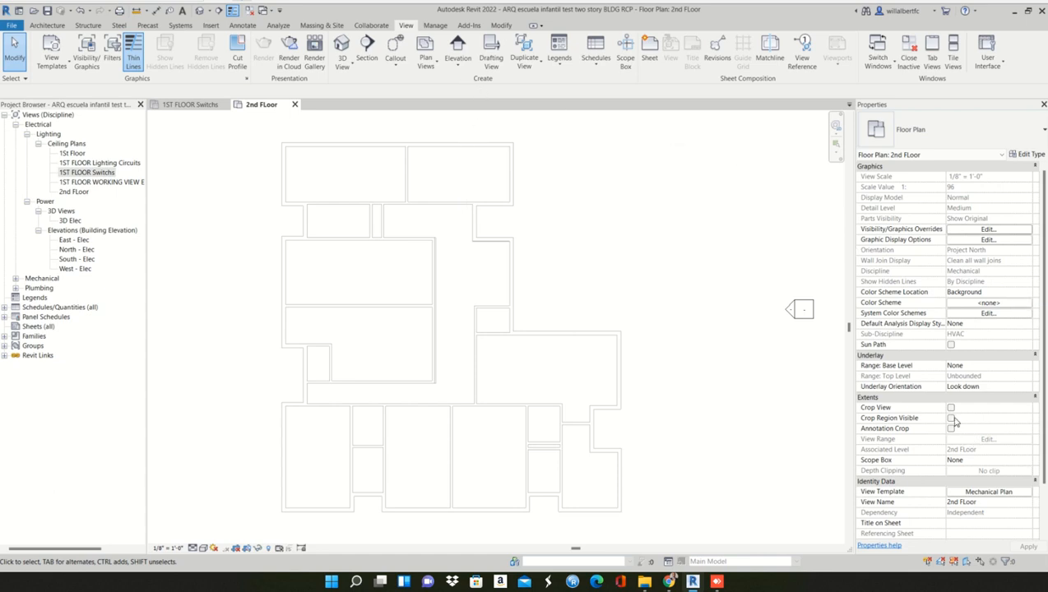
- Set the 2nd FLoor floor plan's view template to <None>
{"action": "scroll", "coordinate": [954, 420], "scroll_direction": "down", "scroll_amount": 1}
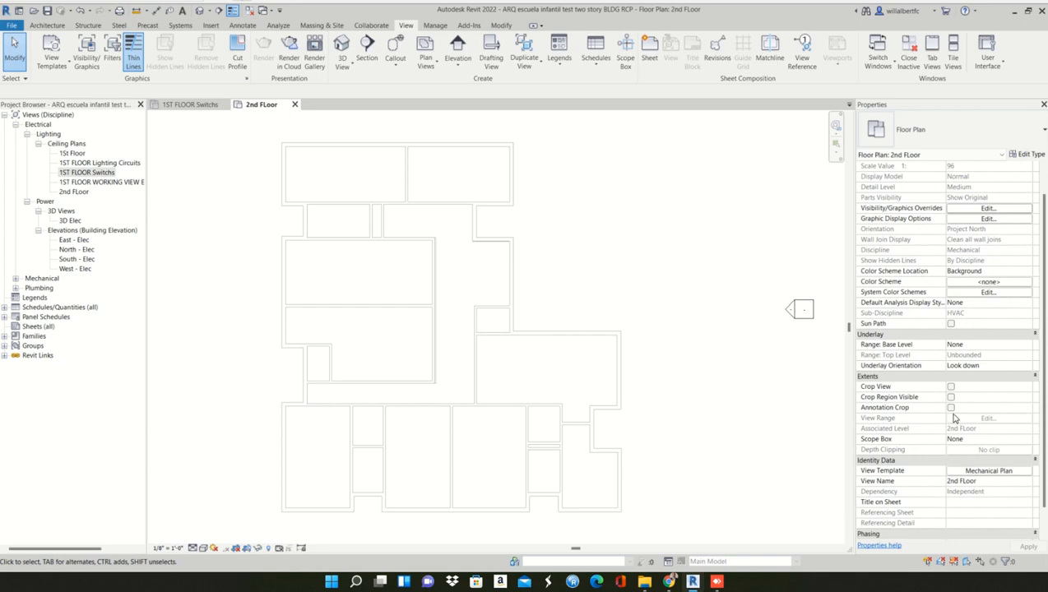
{"action": "scroll", "coordinate": [954, 418], "scroll_direction": "down", "scroll_amount": 1}
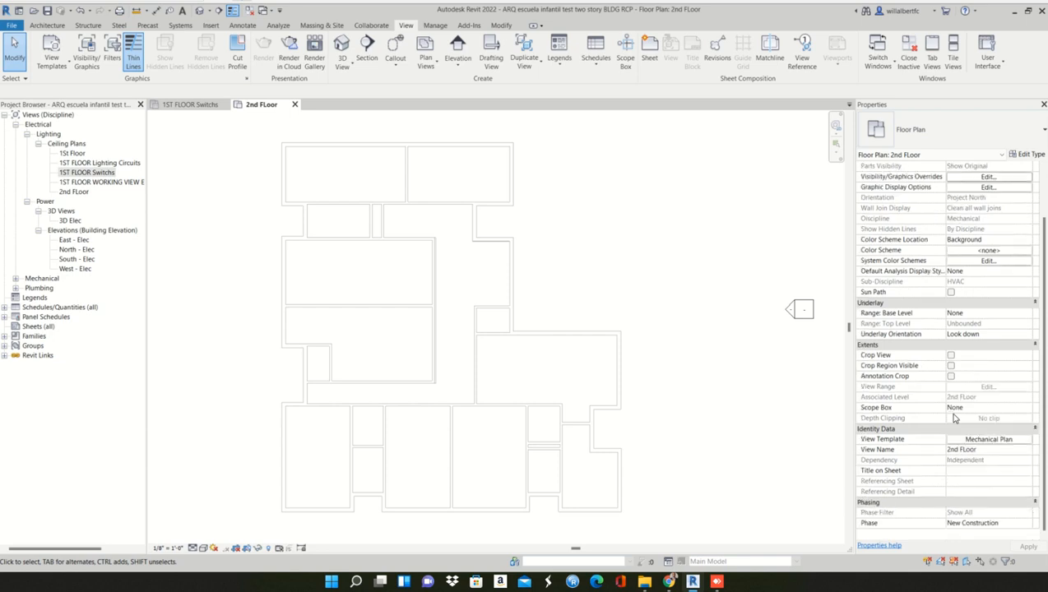
{"action": "left_click", "coordinate": [990, 442]}
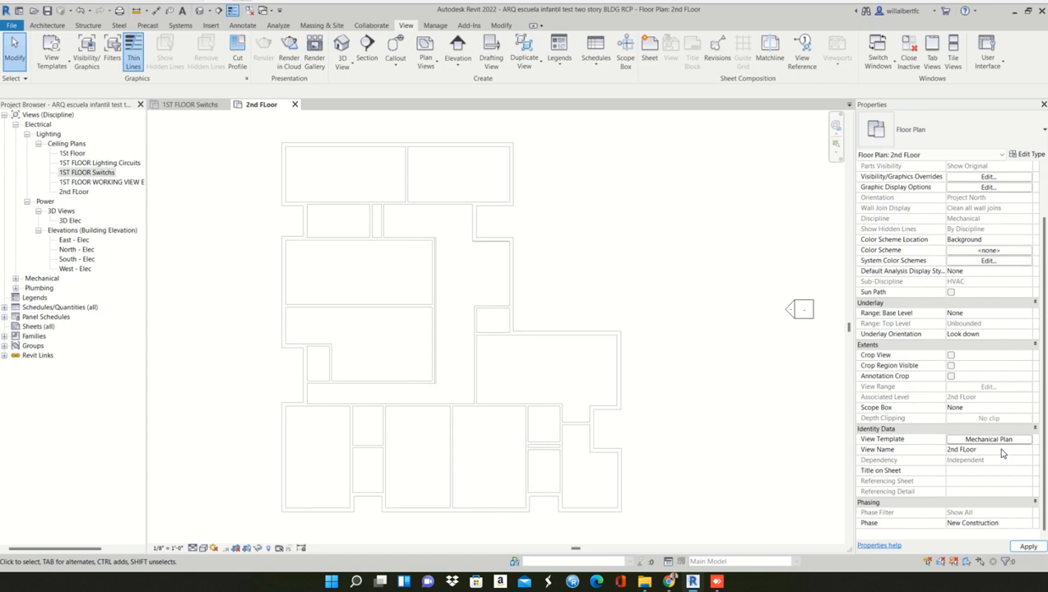
{"action": "left_click", "coordinate": [1009, 440]}
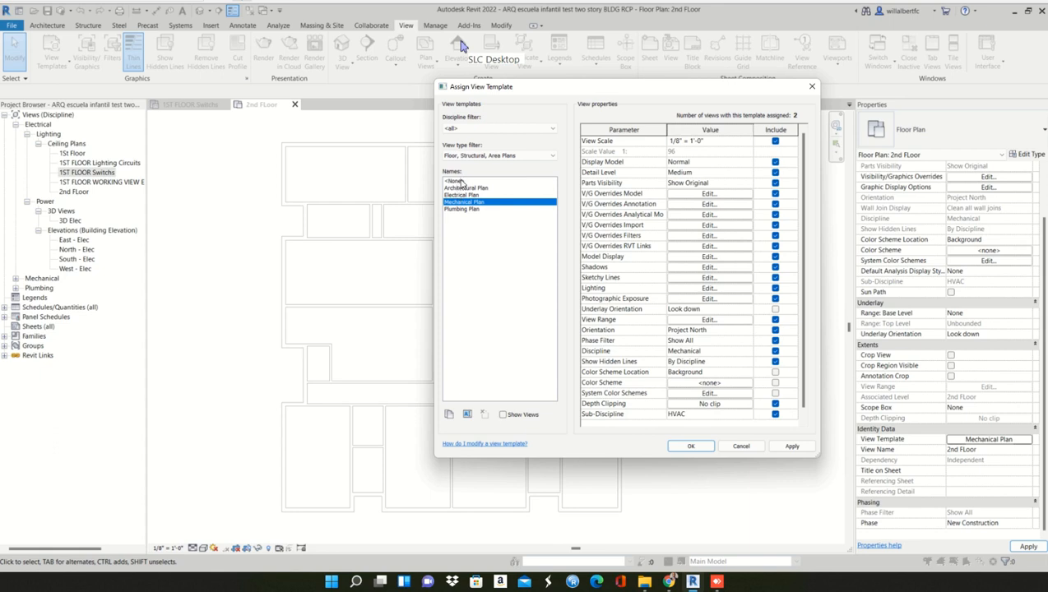
{"action": "left_click", "coordinate": [458, 181]}
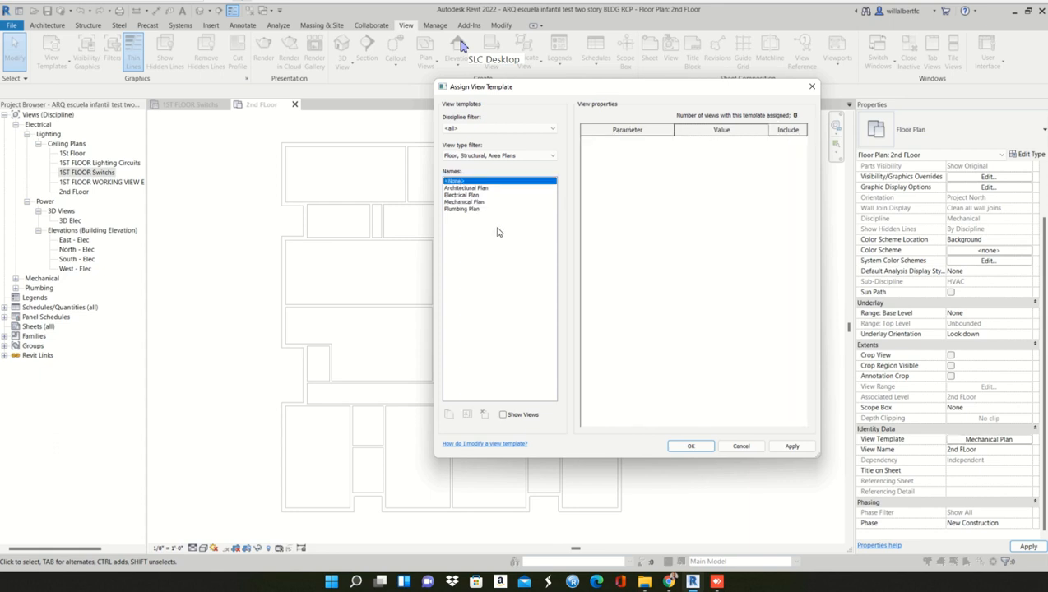
{"action": "left_click", "coordinate": [790, 446]}
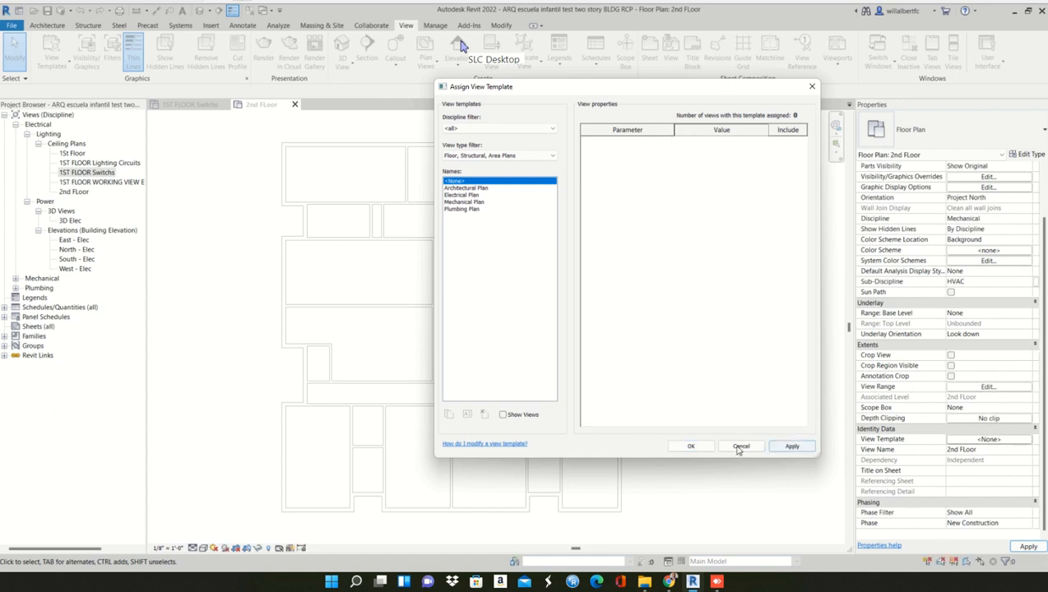
{"action": "left_click", "coordinate": [692, 448]}
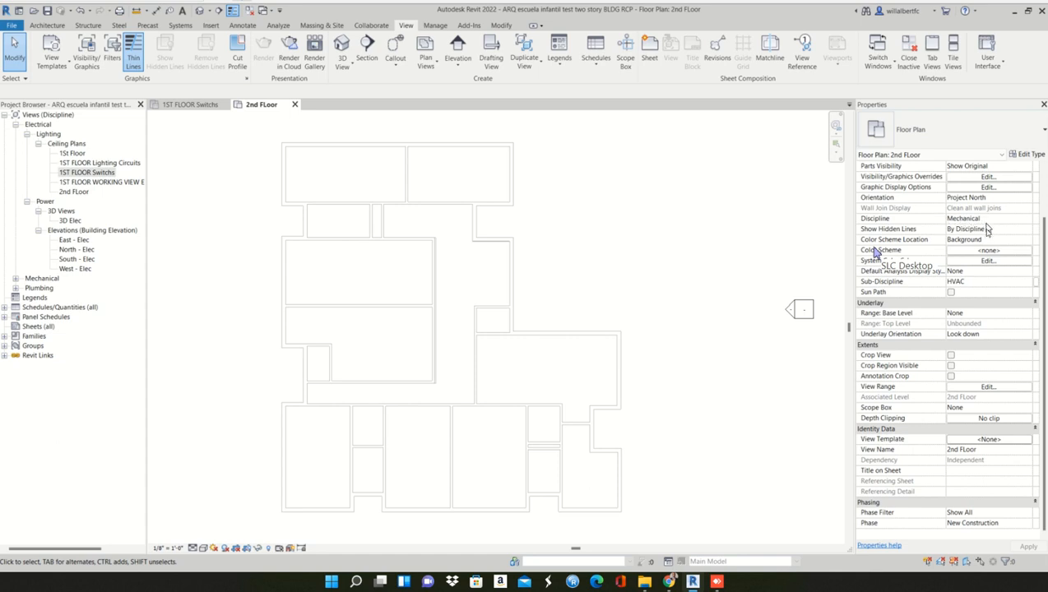
- Set the view template of both the 1St Floor and 2nd FLoor mechanical floor plans to <None>
{"action": "left_click", "coordinate": [15, 279]}
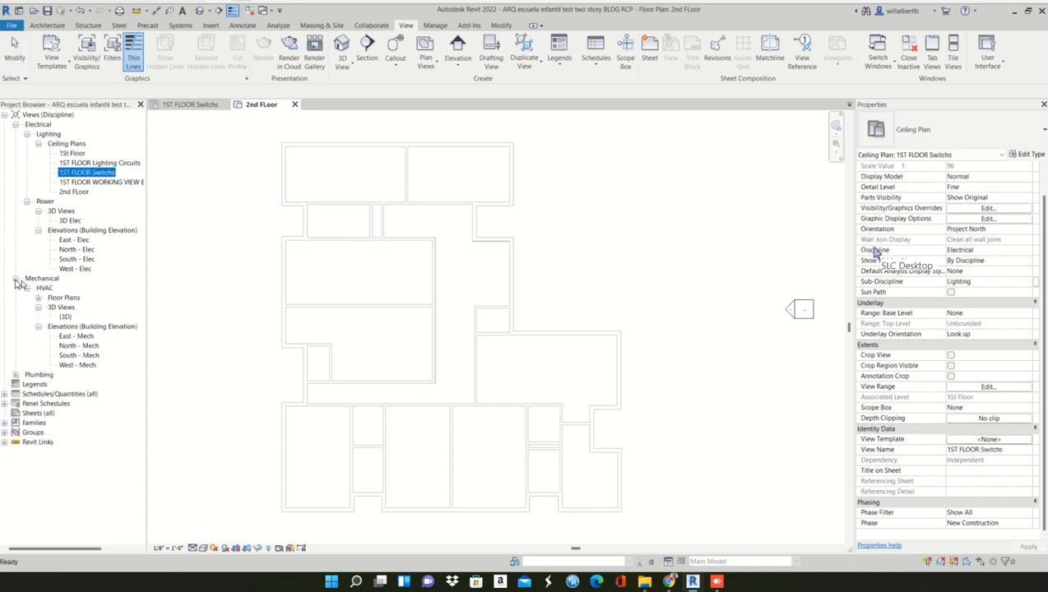
{"action": "left_click", "coordinate": [38, 299]}
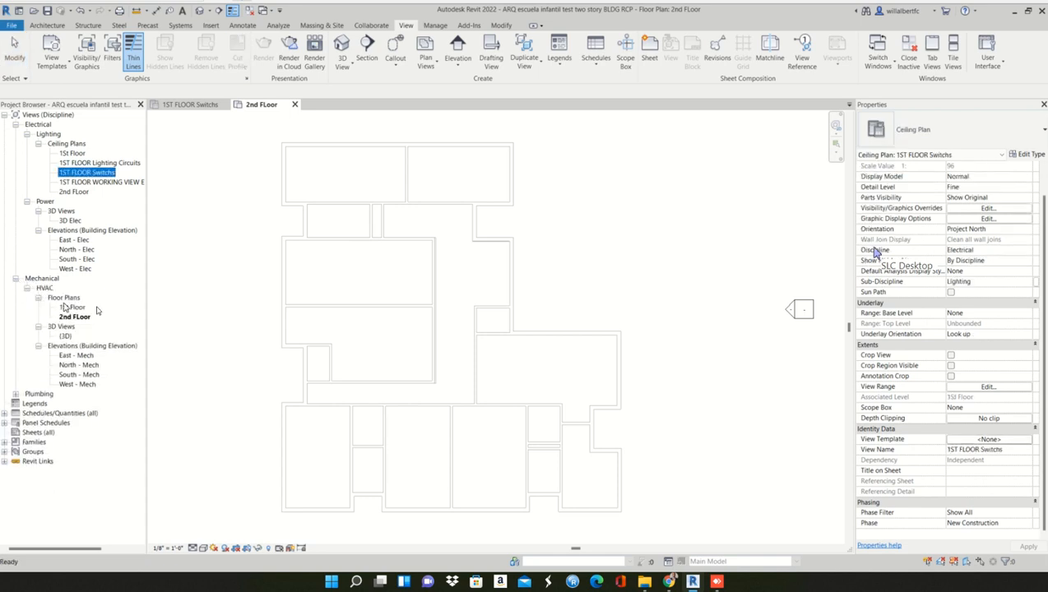
{"action": "left_click", "coordinate": [82, 310]}
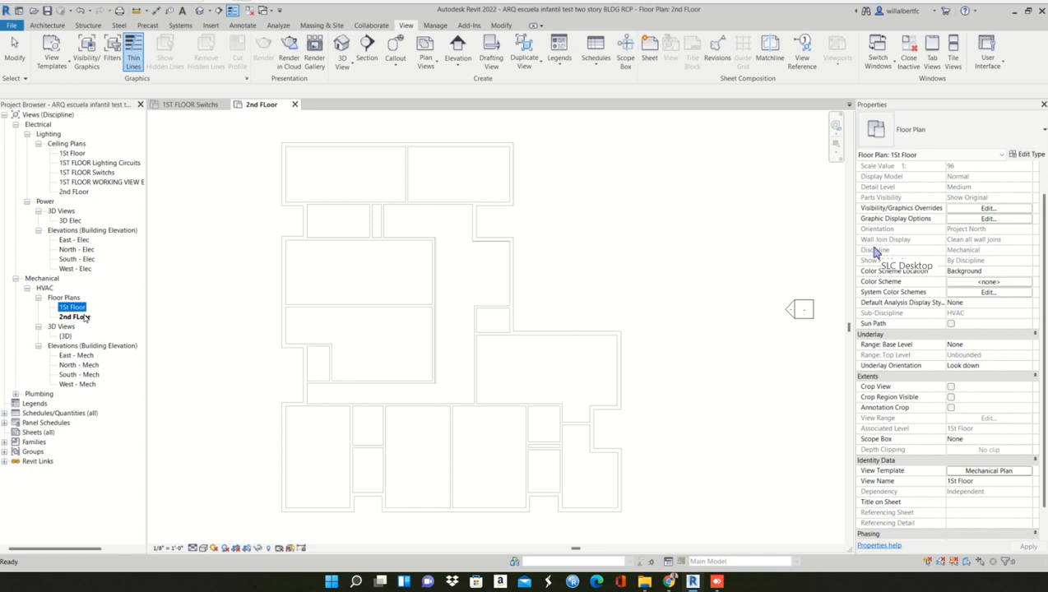
{"action": "left_click", "coordinate": [75, 317], "text": "ctrl"}
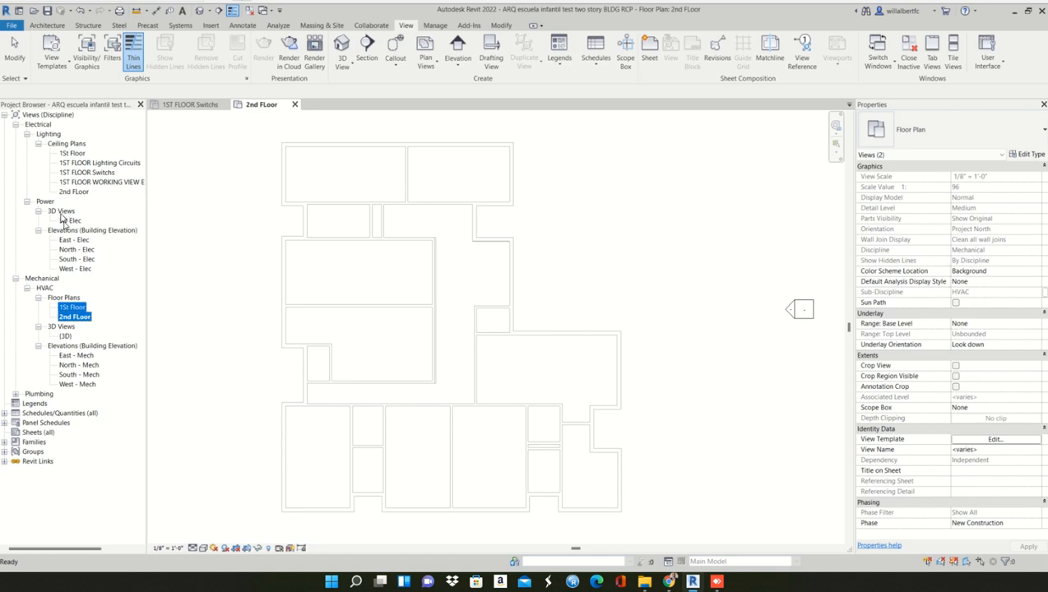
{"action": "left_click", "coordinate": [995, 440]}
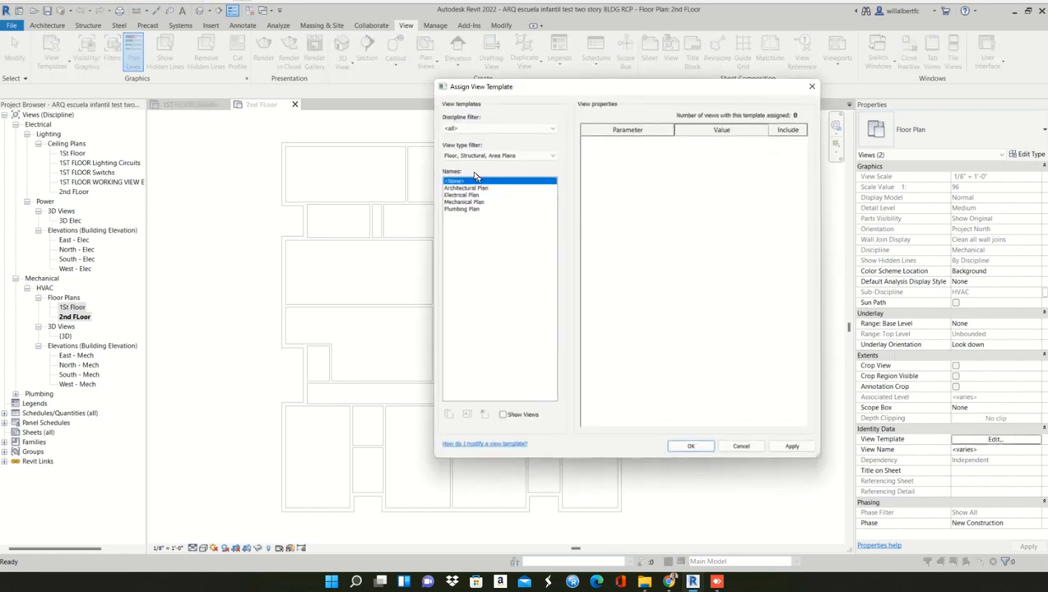
{"action": "left_click", "coordinate": [796, 446]}
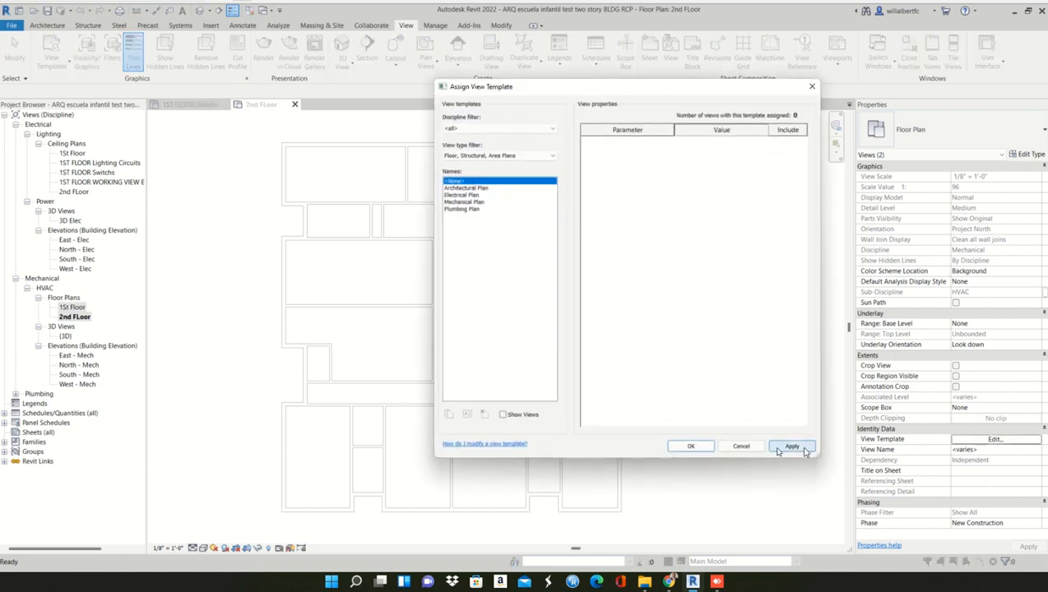
{"action": "left_click", "coordinate": [691, 446]}
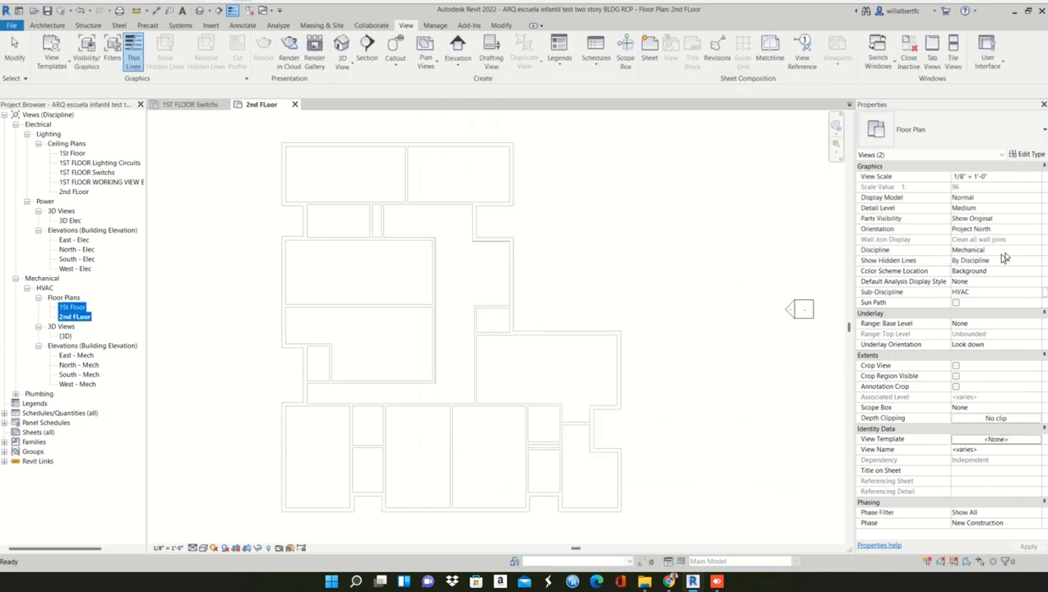
- Set both floor plans' Discipline to Electrical and Sub-Discipline to Power, and apply the changes
{"action": "left_click", "coordinate": [1035, 252]}
{"action": "left_click", "coordinate": [1036, 253]}
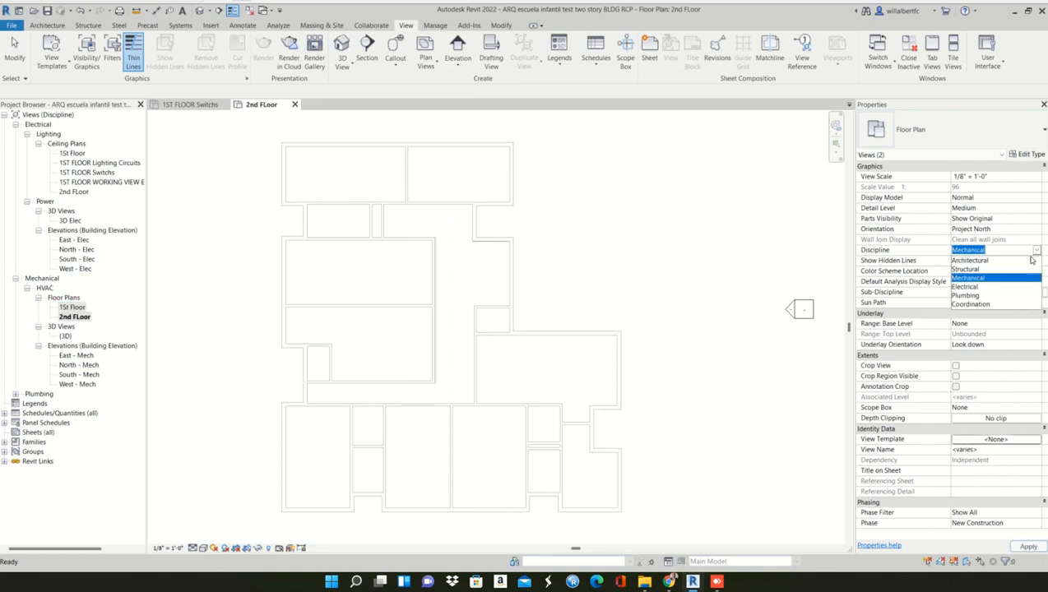
{"action": "left_click", "coordinate": [965, 287]}
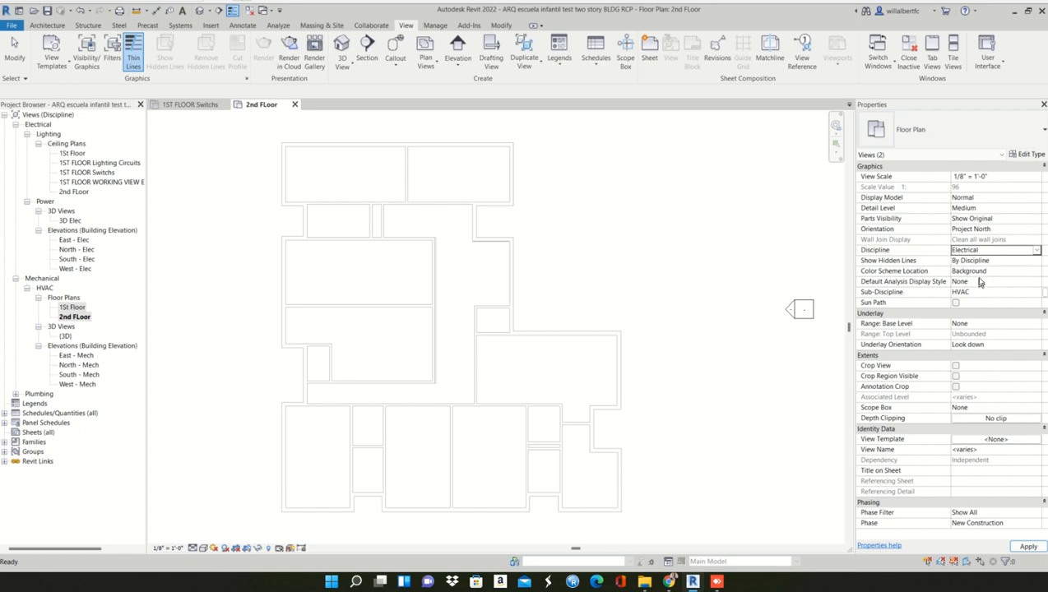
{"action": "left_click", "coordinate": [988, 293]}
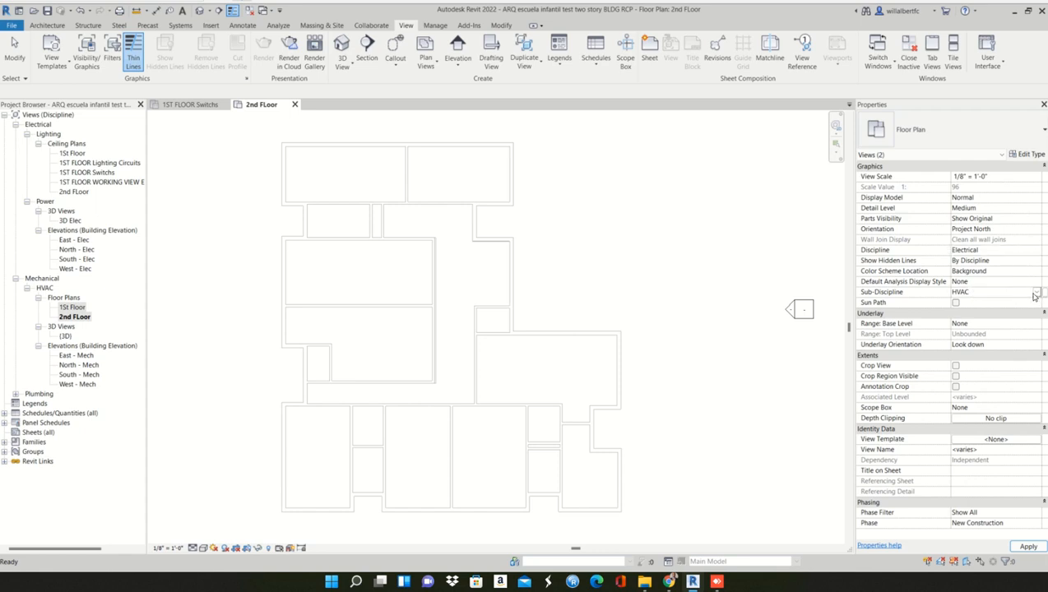
{"action": "left_click", "coordinate": [1036, 294]}
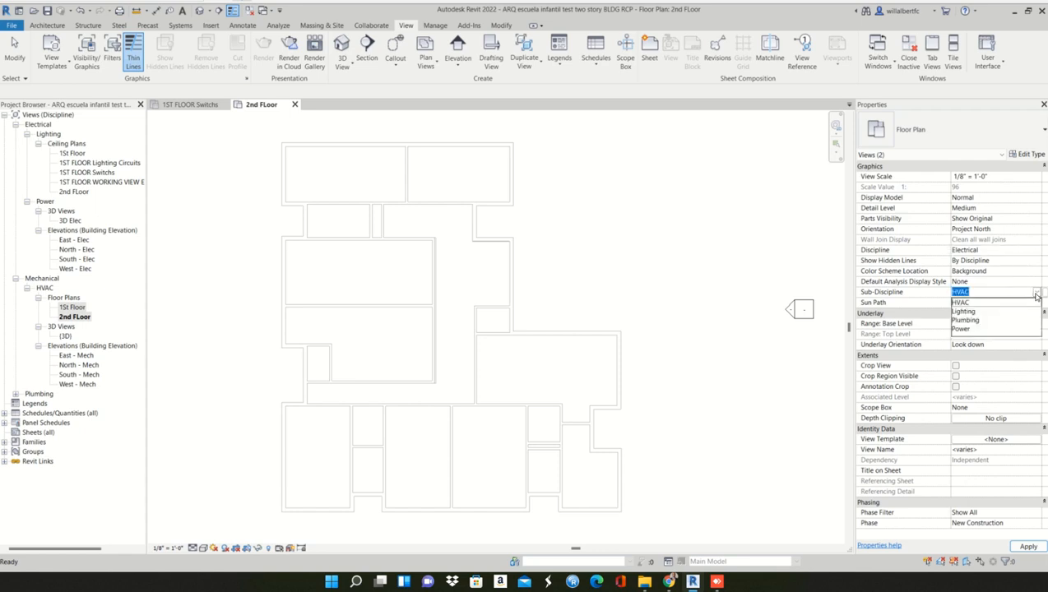
{"action": "left_click", "coordinate": [964, 329]}
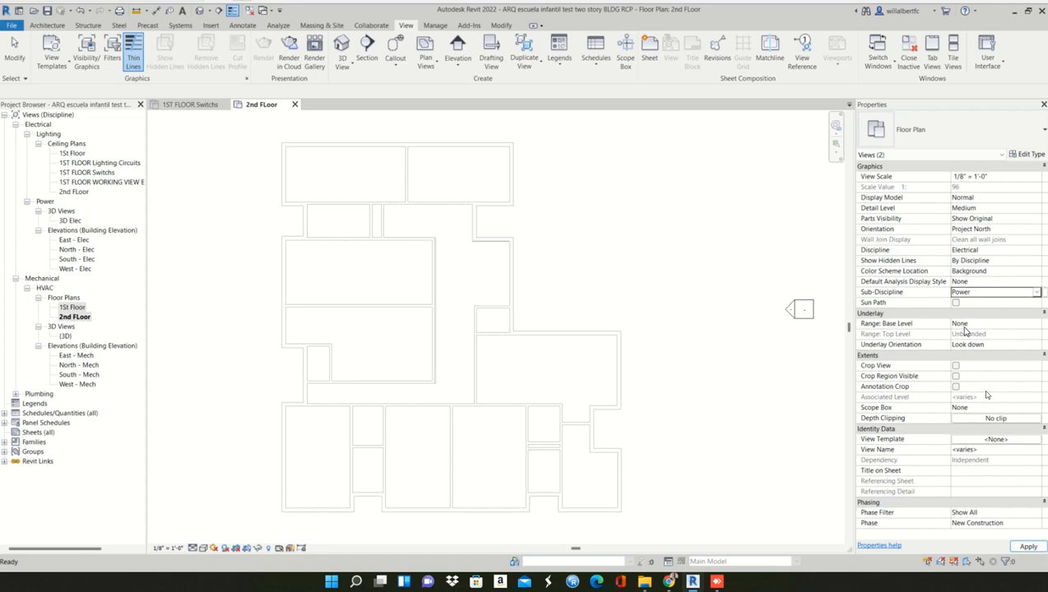
{"action": "left_click", "coordinate": [1024, 546]}
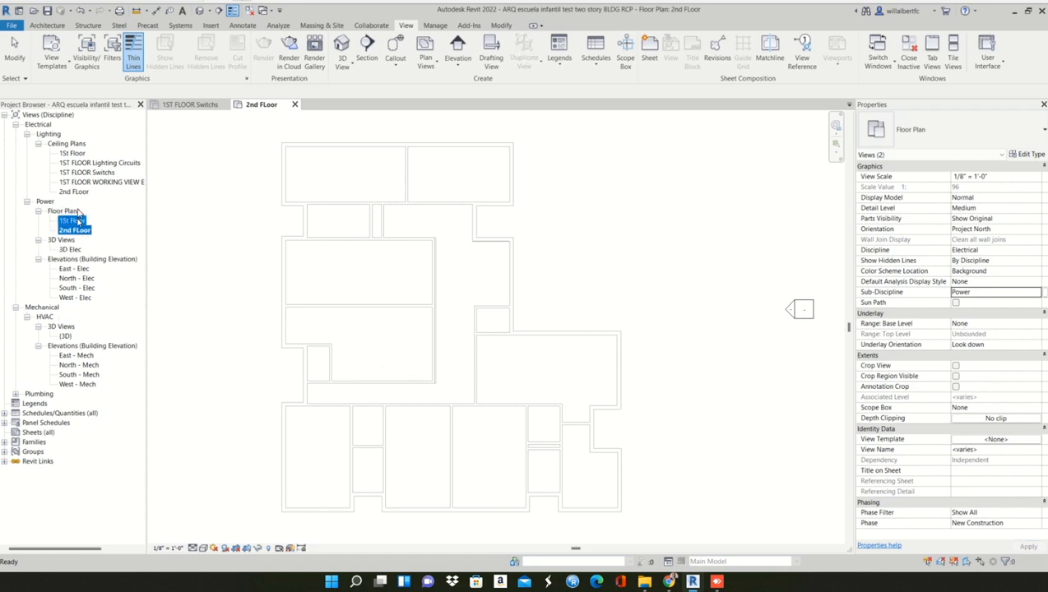
- Open the 1St Floor power floor plan and close the 2nd FLoor and 1ST FLOOR Switchs views
{"action": "left_click", "coordinate": [74, 230]}
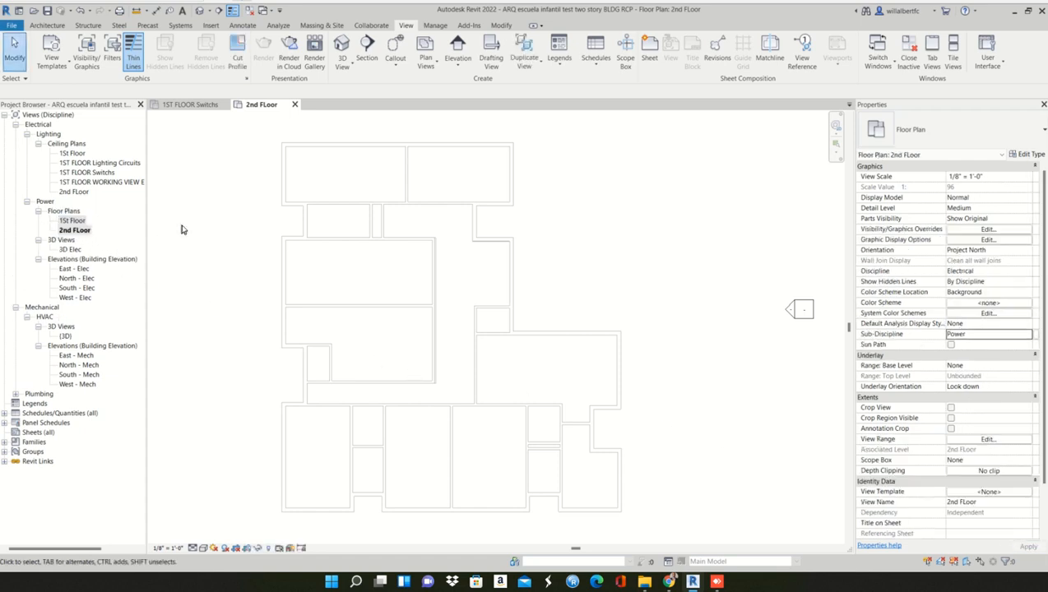
{"action": "double_click", "coordinate": [71, 221]}
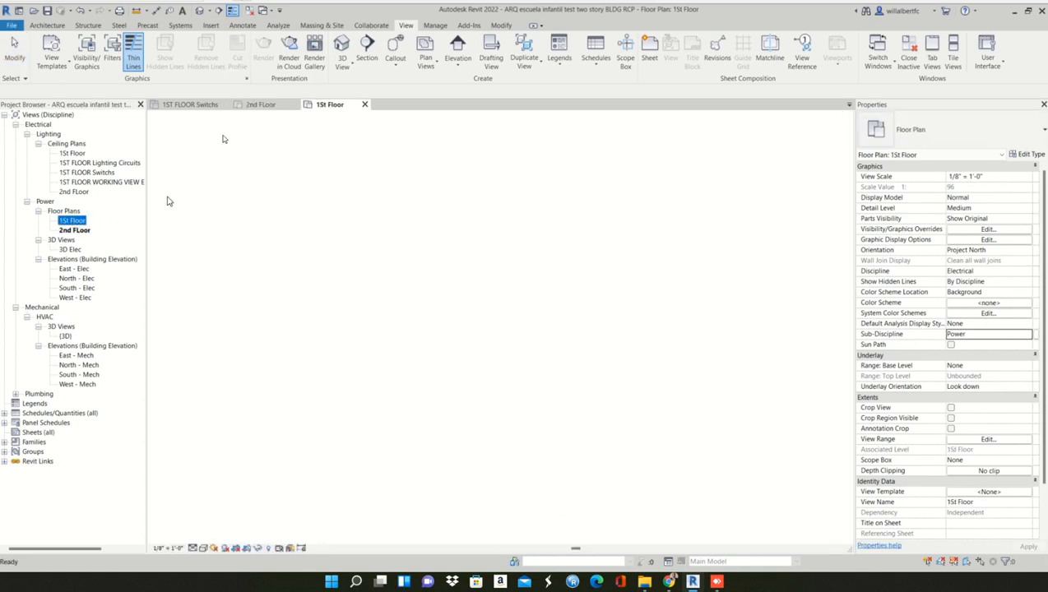
{"action": "left_click", "coordinate": [295, 104]}
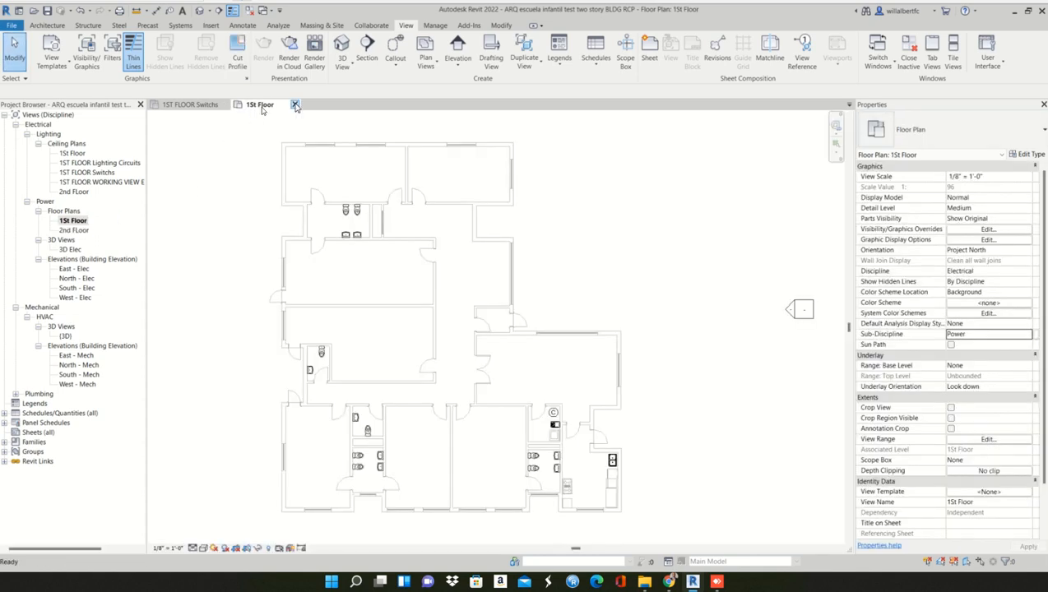
{"action": "left_click", "coordinate": [225, 105]}
- Start placing an electrical fixture with the Duplex Receptacle Standard type
{"action": "scroll", "coordinate": [346, 452], "scroll_direction": "up", "scroll_amount": 2}
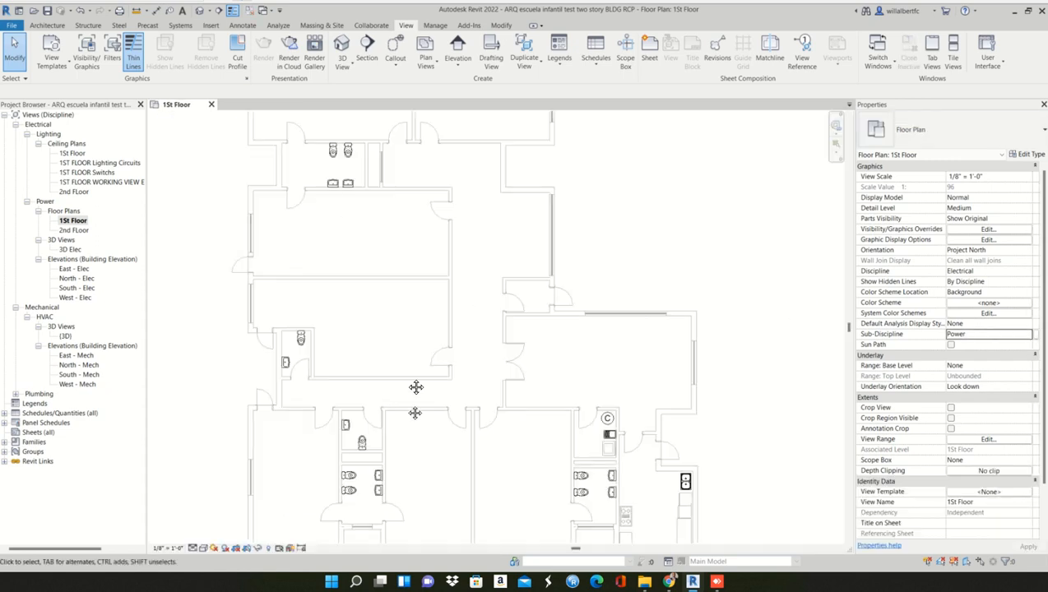
{"action": "middle_click_drag", "start_coordinate": [417, 391], "coordinate": [416, 387]}
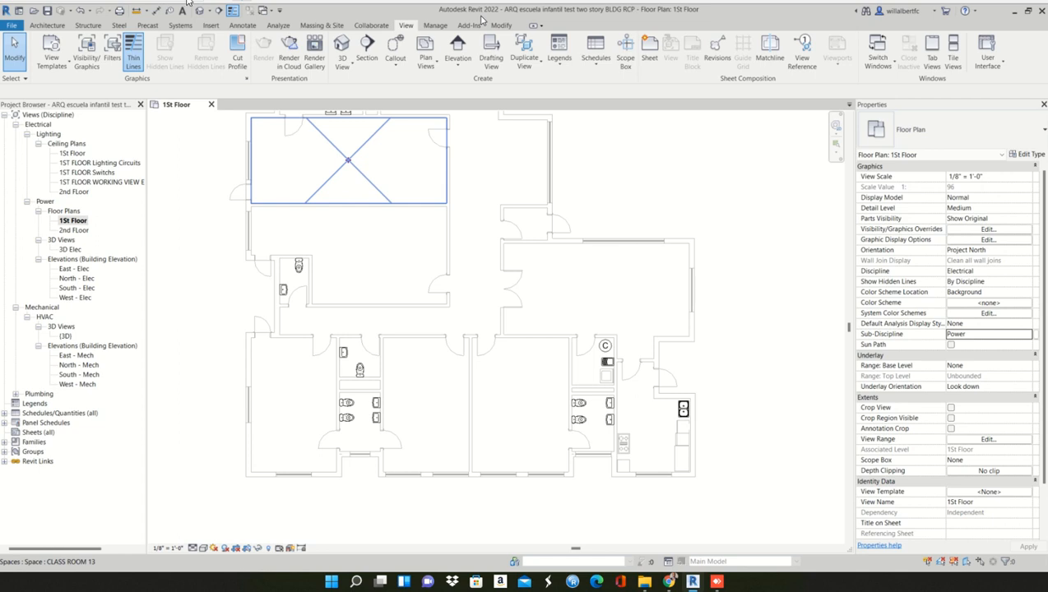
{"action": "left_click", "coordinate": [181, 25]}
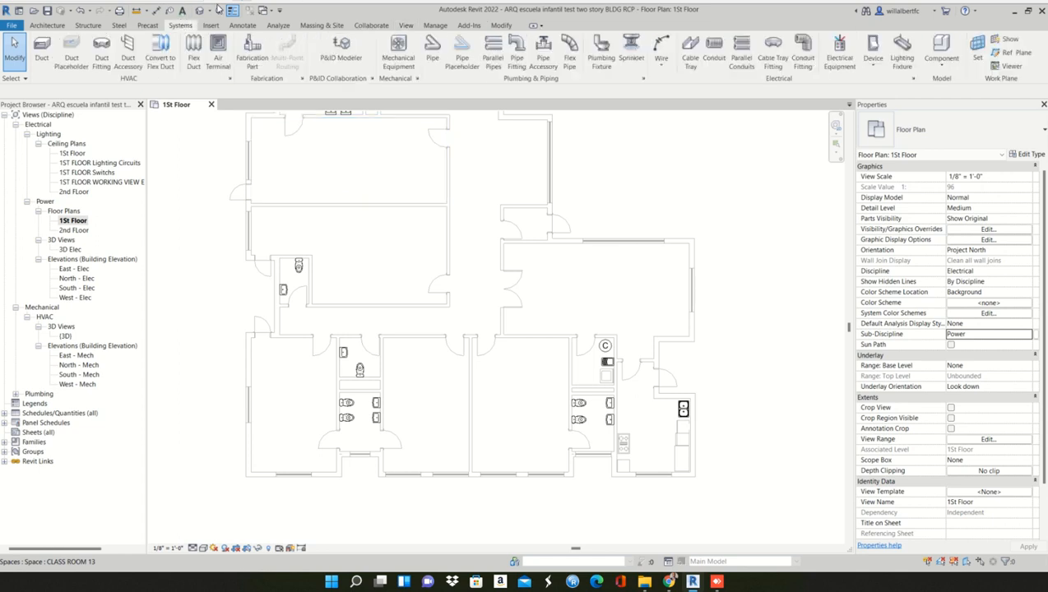
{"action": "left_click", "coordinate": [872, 69]}
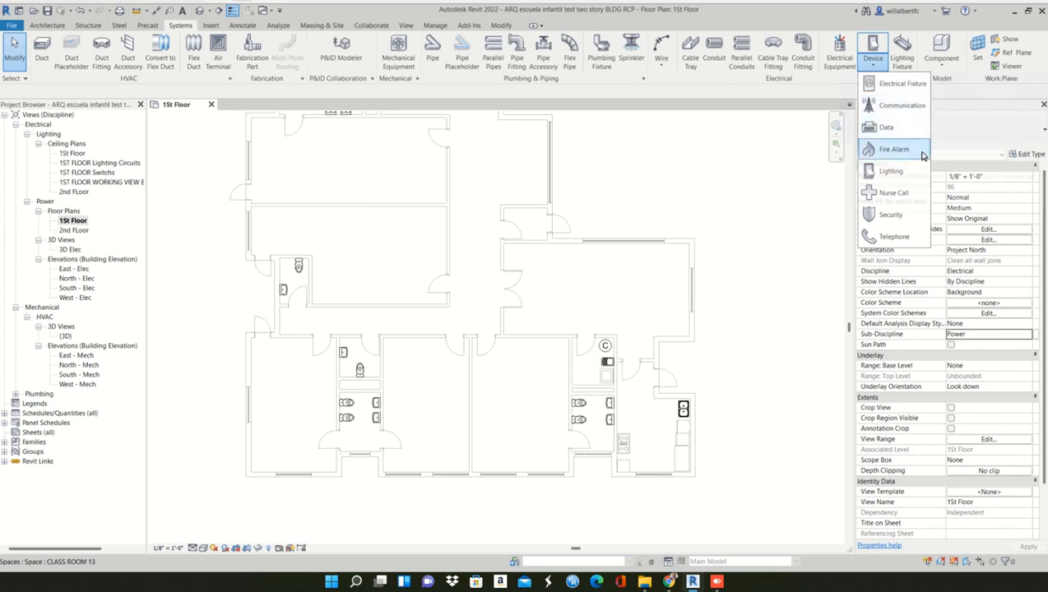
{"action": "left_click", "coordinate": [898, 87]}
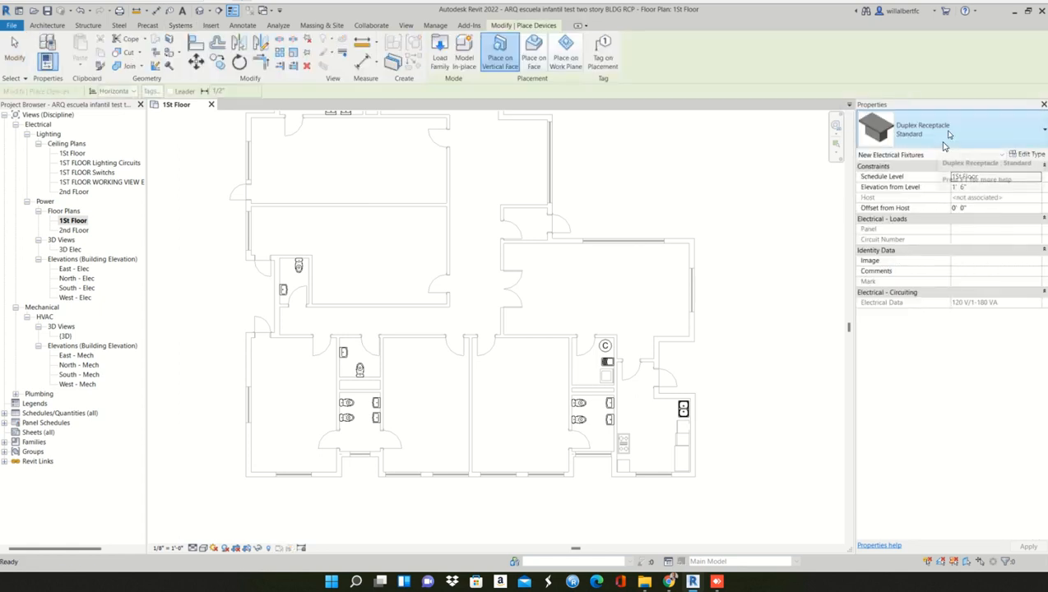
{"action": "left_click", "coordinate": [945, 134]}
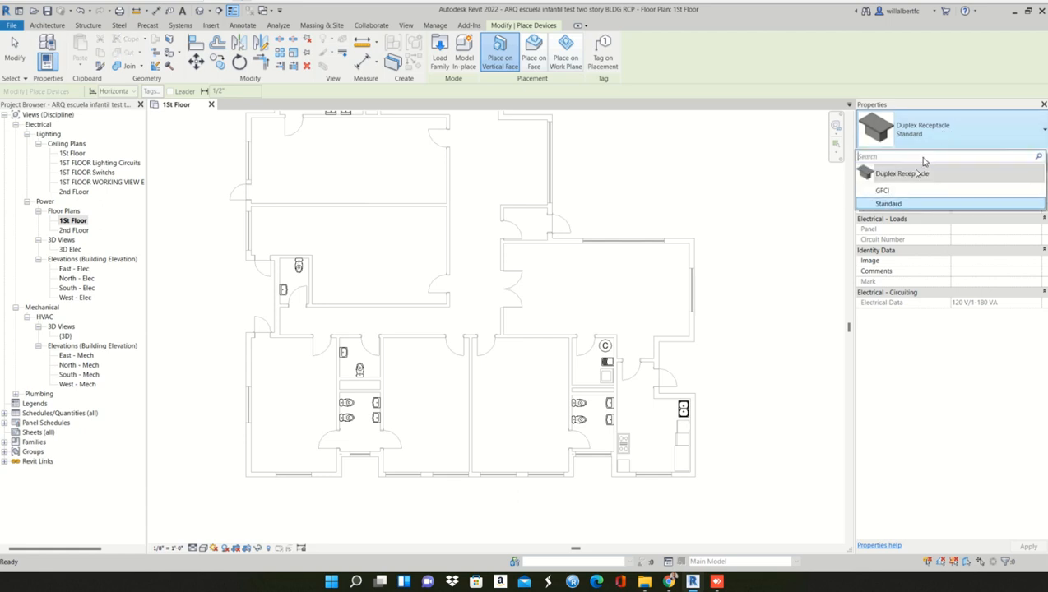
{"action": "left_click", "coordinate": [890, 203]}
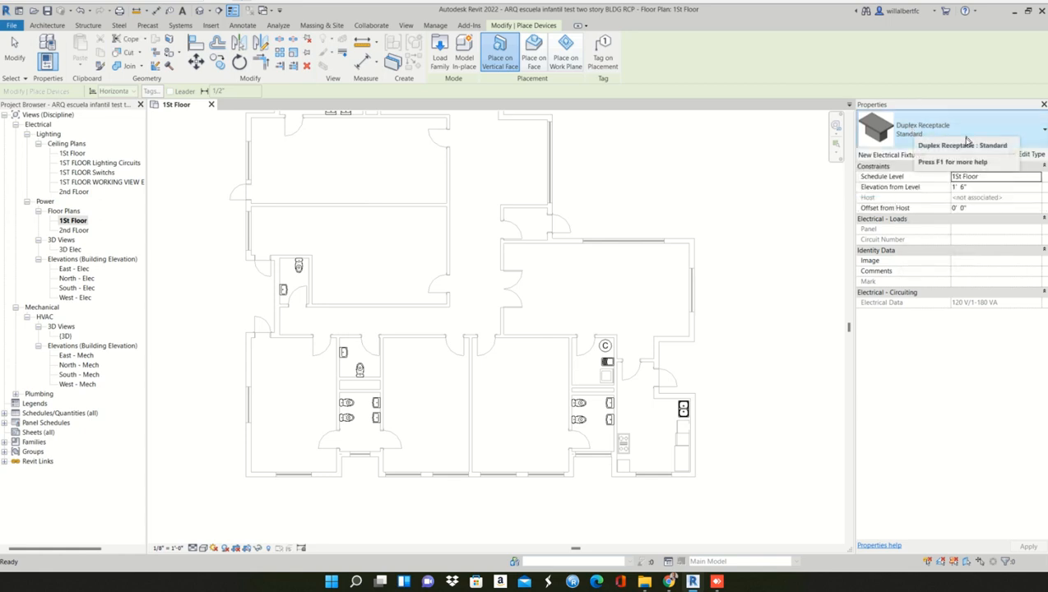
- Place a duplex receptacle on the kitchen wall face next to the double sink and end the placement
{"action": "scroll", "coordinate": [632, 416], "scroll_direction": "up", "scroll_amount": 4}
{"action": "middle_click_drag", "start_coordinate": [246, 370], "coordinate": [197, 281]}
{"action": "scroll", "coordinate": [682, 374], "scroll_direction": "up", "scroll_amount": 6}
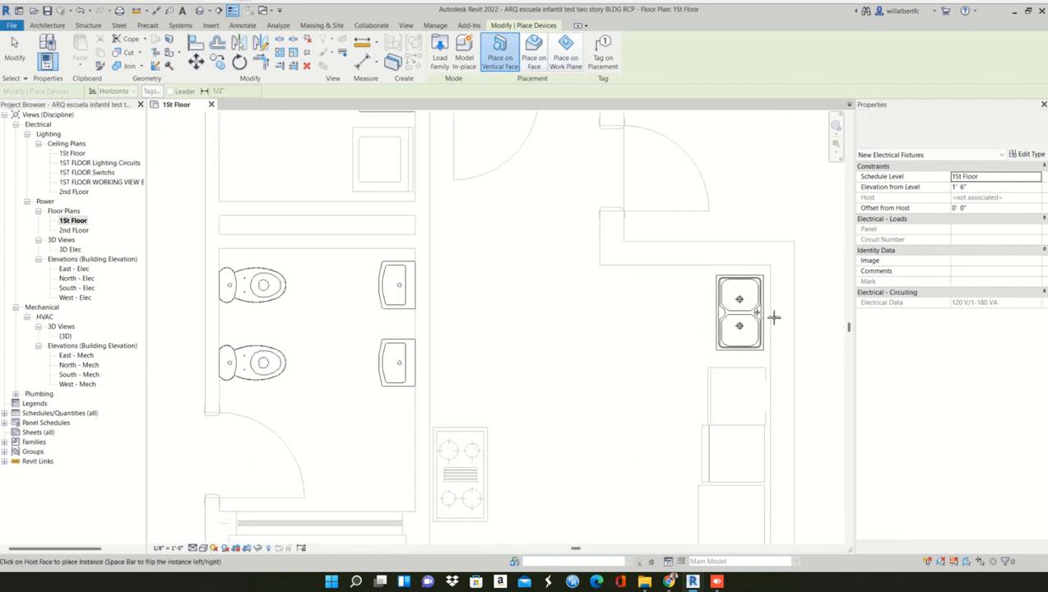
{"action": "scroll", "coordinate": [771, 322], "scroll_direction": "up", "scroll_amount": 5}
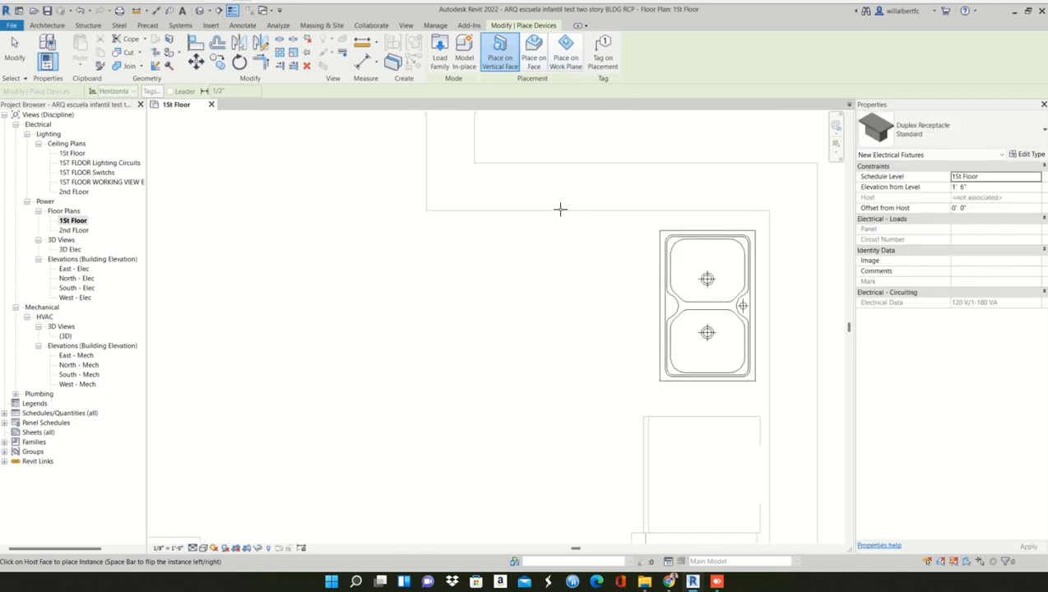
{"action": "left_click", "coordinate": [560, 209]}
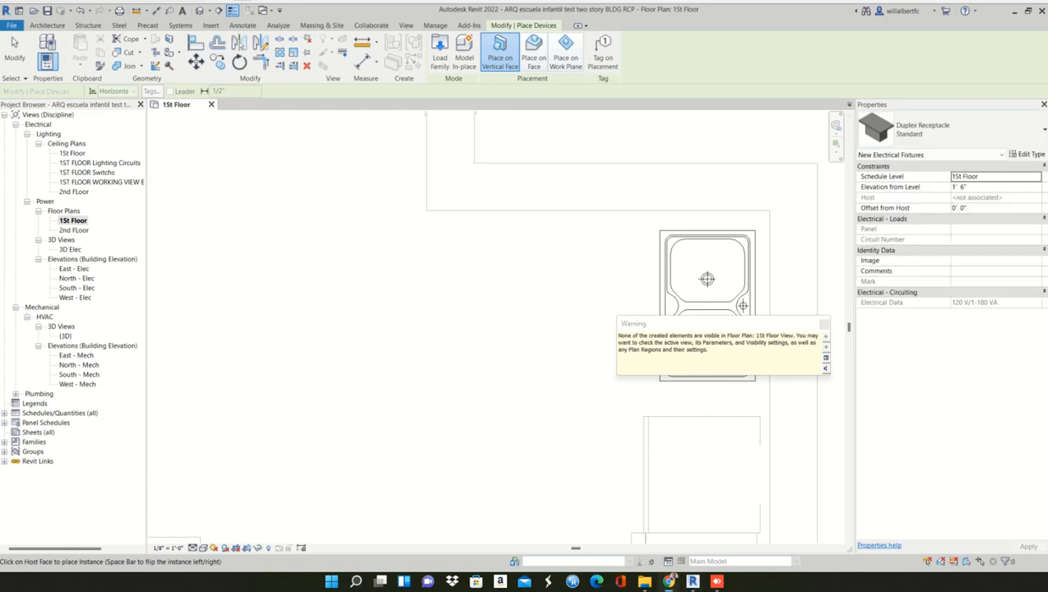
{"action": "left_click", "coordinate": [825, 324]}
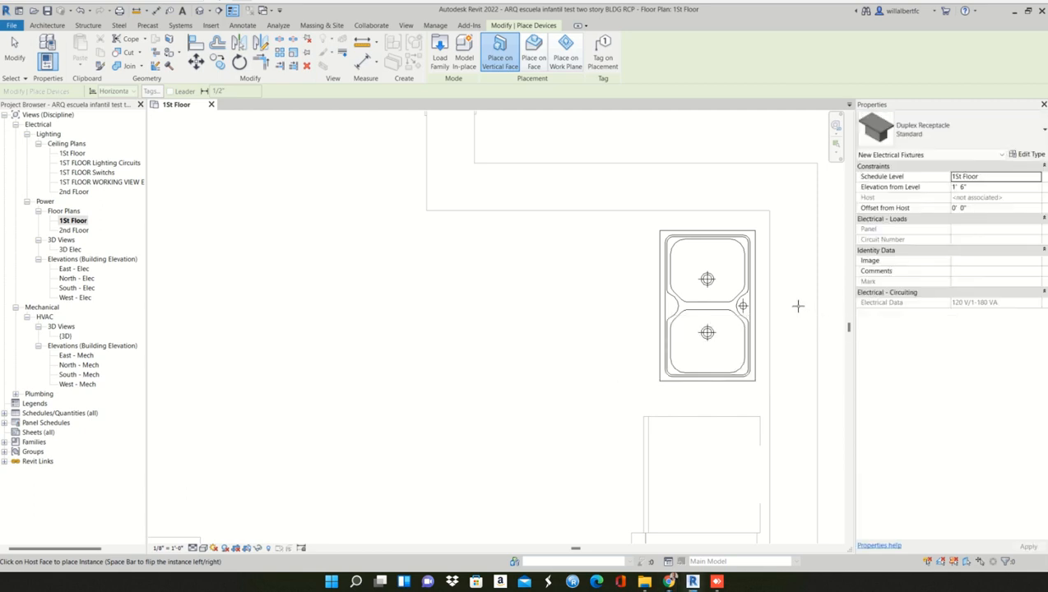
{"action": "scroll", "coordinate": [798, 306], "scroll_direction": "down", "scroll_amount": 2}
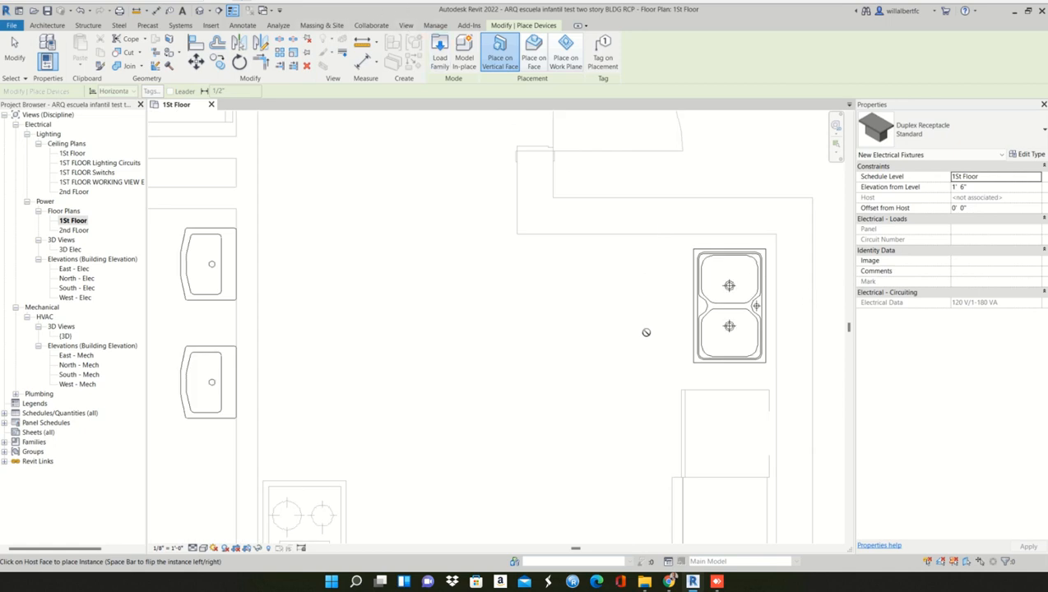
{"action": "scroll", "coordinate": [654, 339], "scroll_direction": "down", "scroll_amount": 1}
{"action": "left_click", "coordinate": [406, 25]}
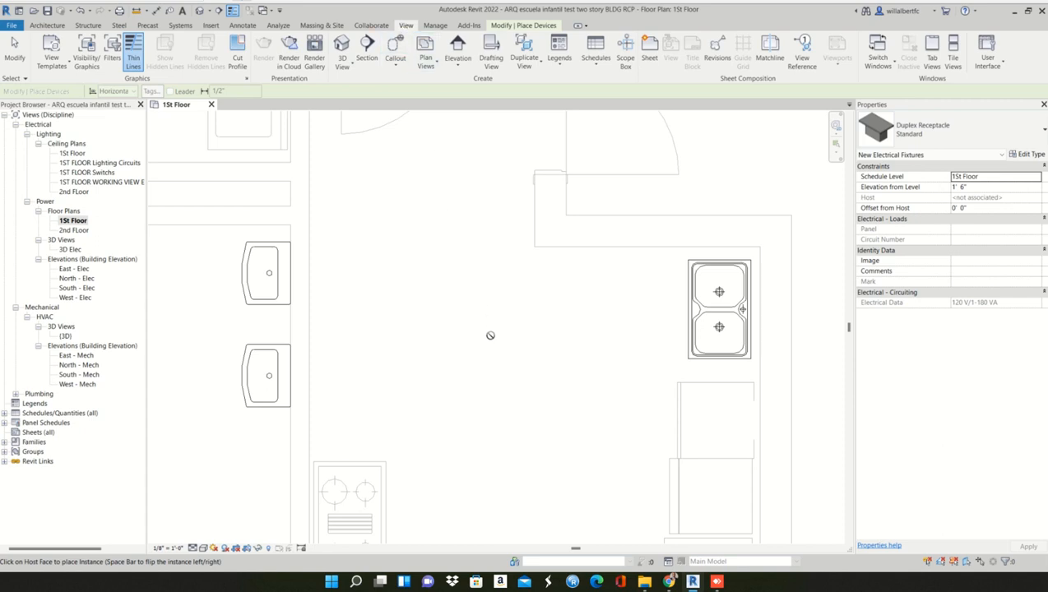
{"action": "key", "text": "Escape"}
{"action": "key", "text": "Escape"}
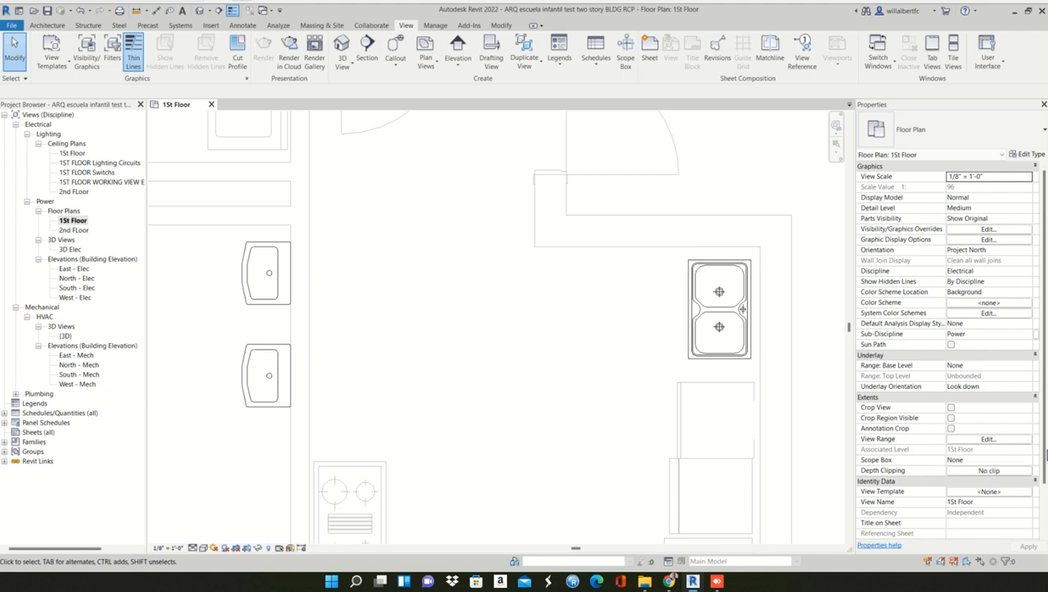
{"action": "scroll", "coordinate": [960, 396], "scroll_direction": "down", "scroll_amount": 2}
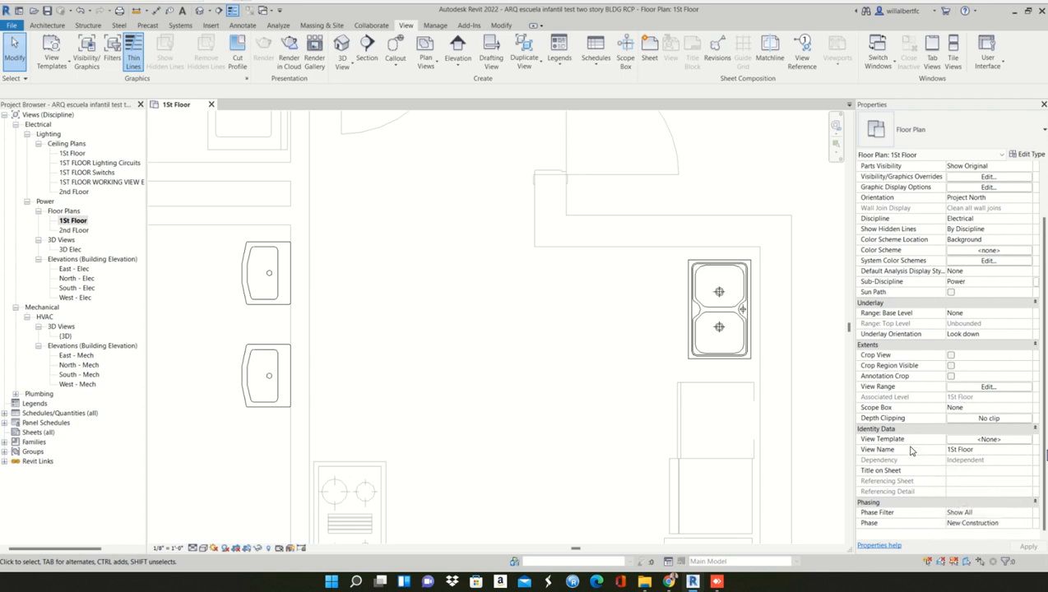
{"action": "scroll", "coordinate": [911, 503], "scroll_direction": "up", "scroll_amount": 1}
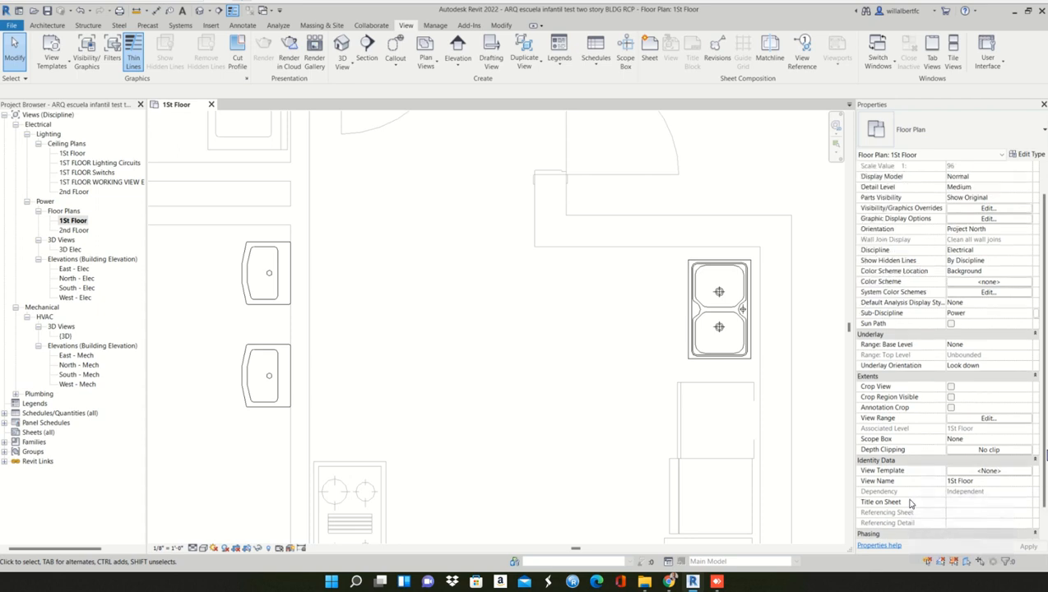
{"action": "scroll", "coordinate": [911, 503], "scroll_direction": "up", "scroll_amount": 1}
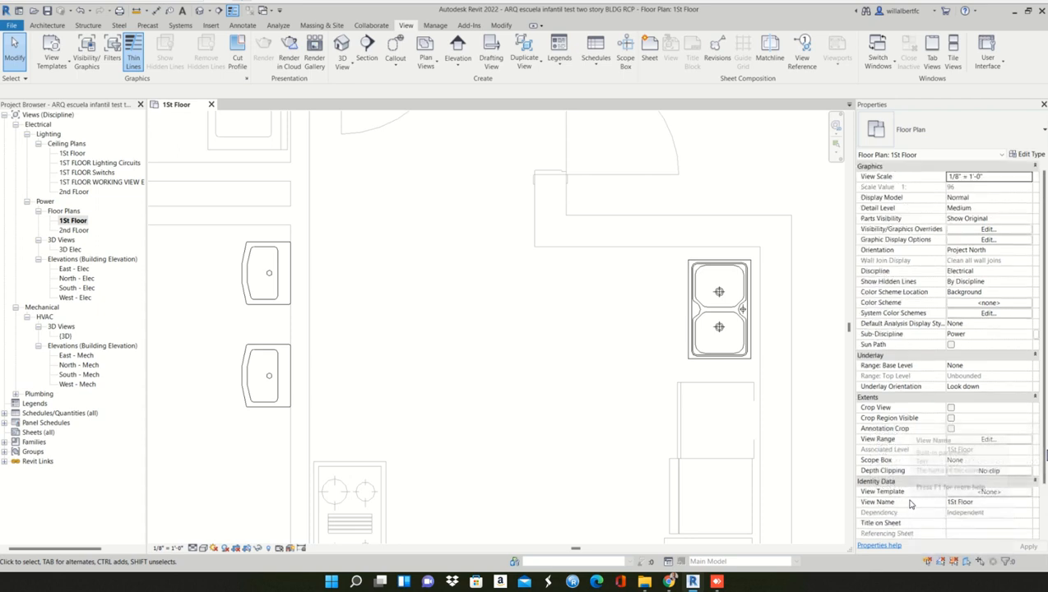
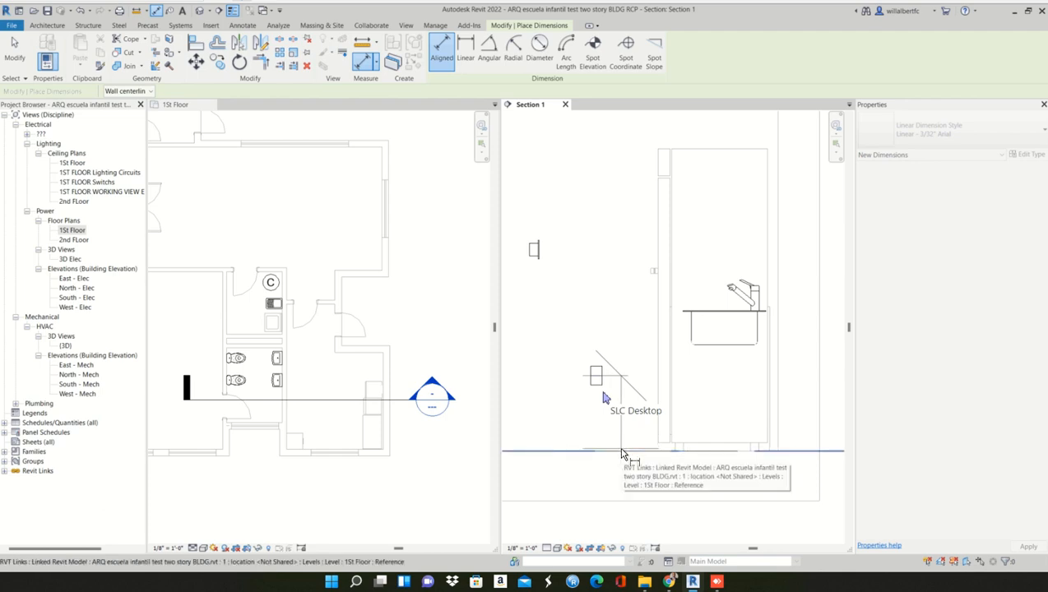
- Place an aligned dimension in Section 1 between the duplex receptacle and the 1St Floor level, beside the kitchen cabinet
{"action": "left_click", "coordinate": [621, 454]}
{"action": "scroll", "coordinate": [621, 454], "scroll_direction": "down", "scroll_amount": 4}
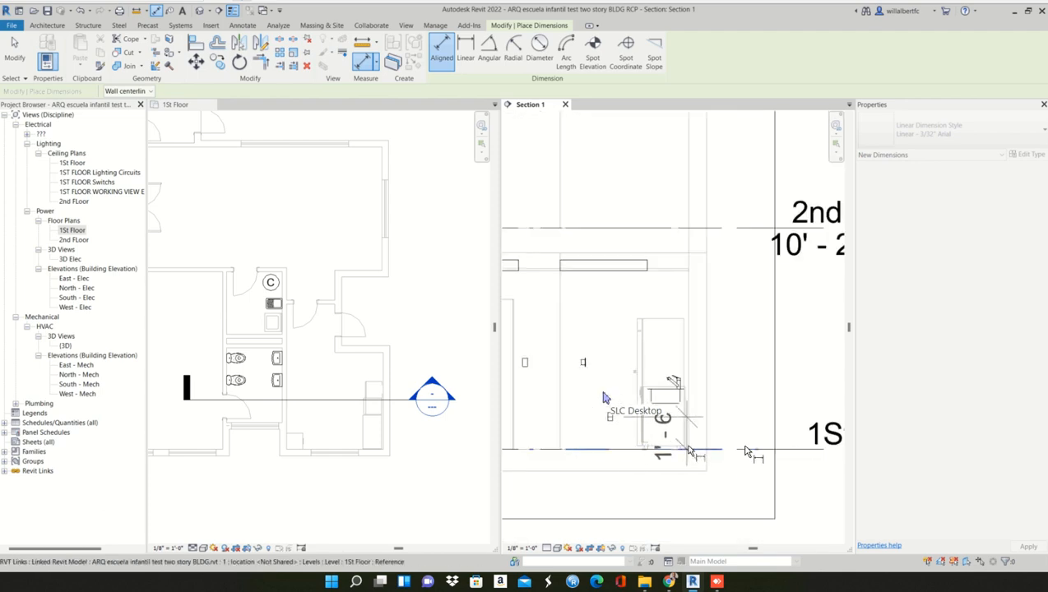
{"action": "left_click", "coordinate": [726, 471]}
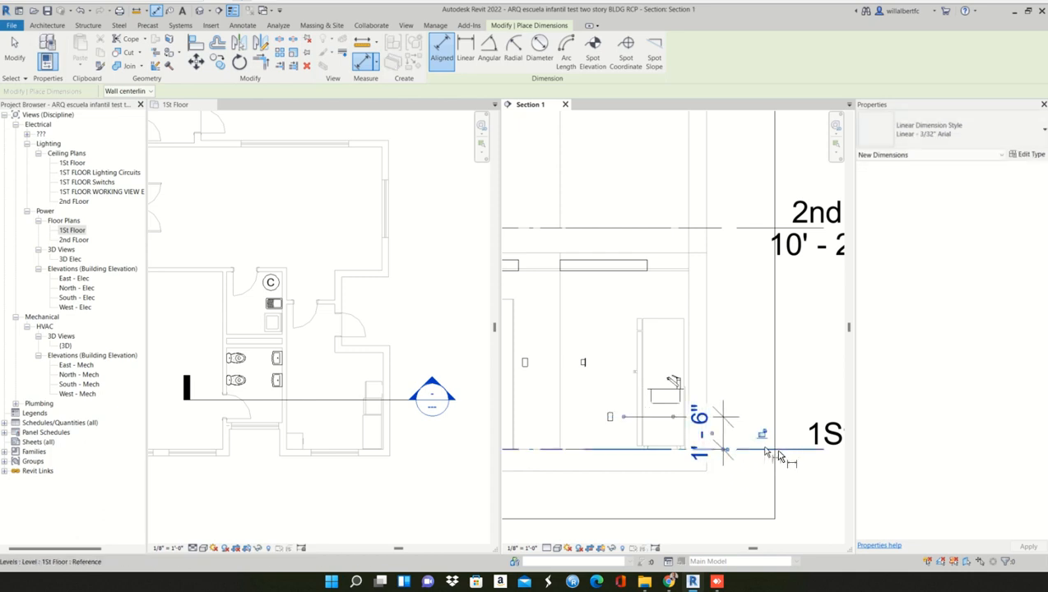
{"action": "key", "text": "Tab"}
{"action": "left_click", "coordinate": [611, 422]}
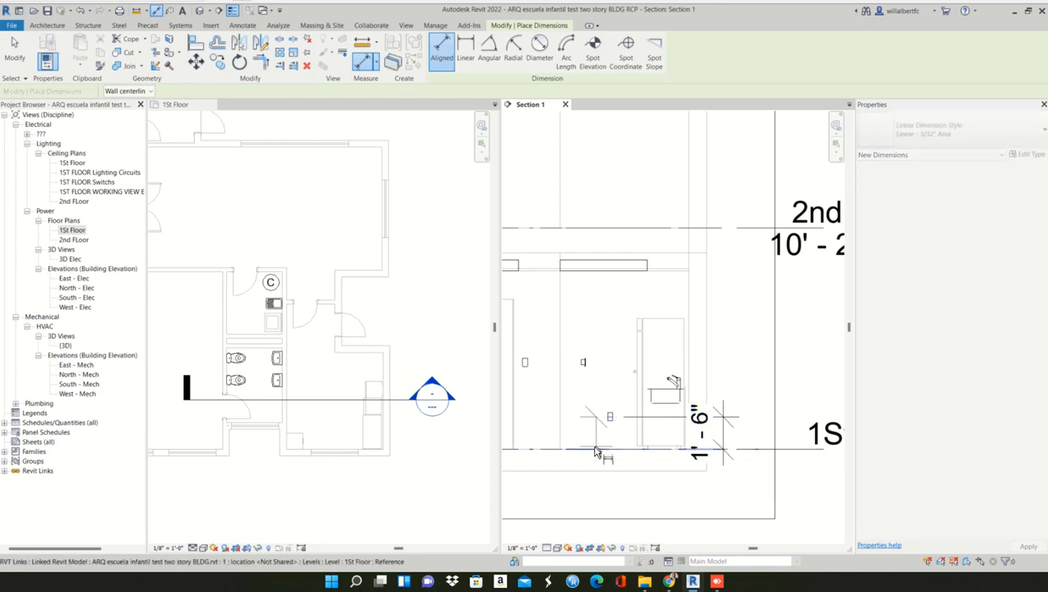
{"action": "key", "text": "Tab"}
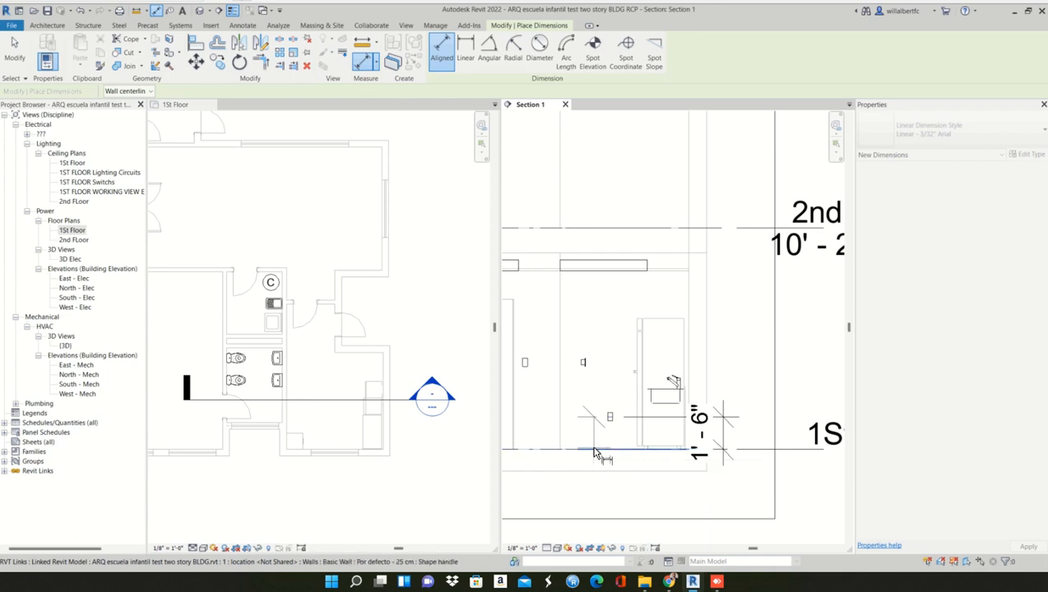
{"action": "key", "text": "Tab"}
{"action": "key", "text": "Tab"}
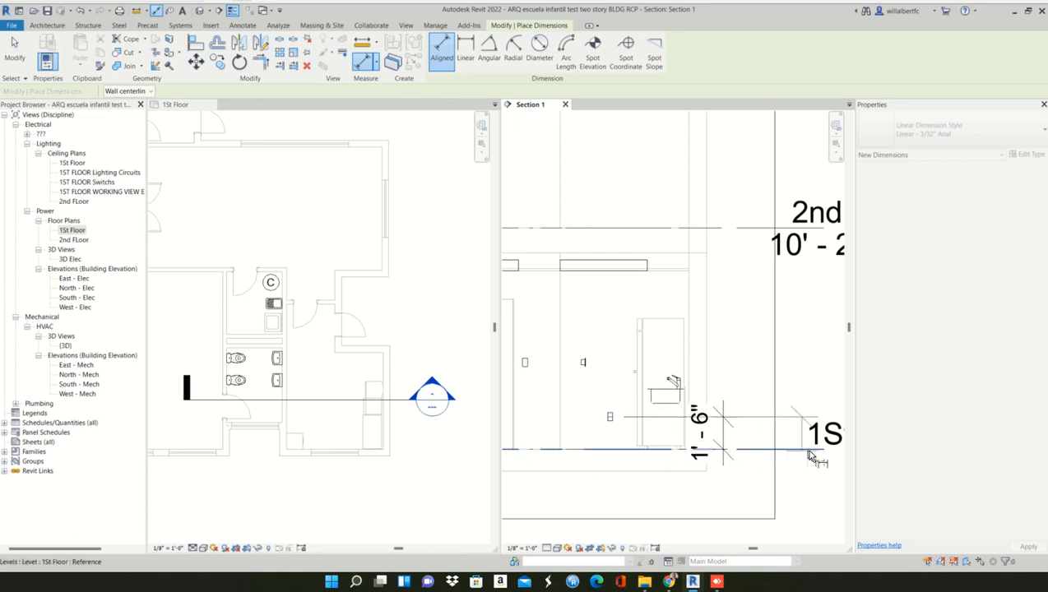
{"action": "key", "text": "Escape"}
{"action": "key", "text": "Escape"}
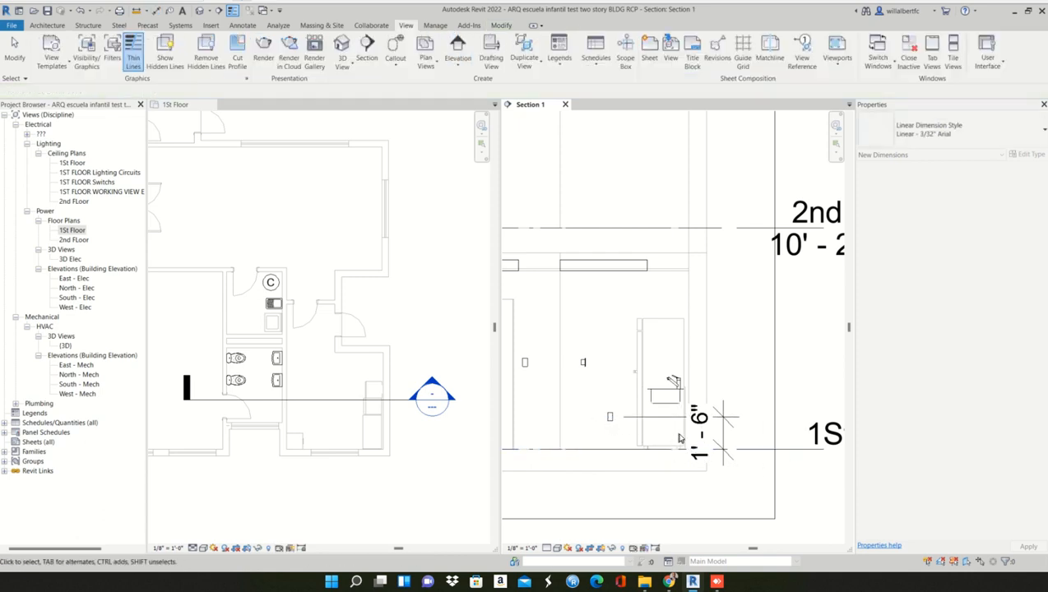
- Set the cut plane offset to 1' 6" in the 1St Floor power plan's view range and apply it
{"action": "scroll", "coordinate": [705, 440], "scroll_direction": "up", "scroll_amount": 2}
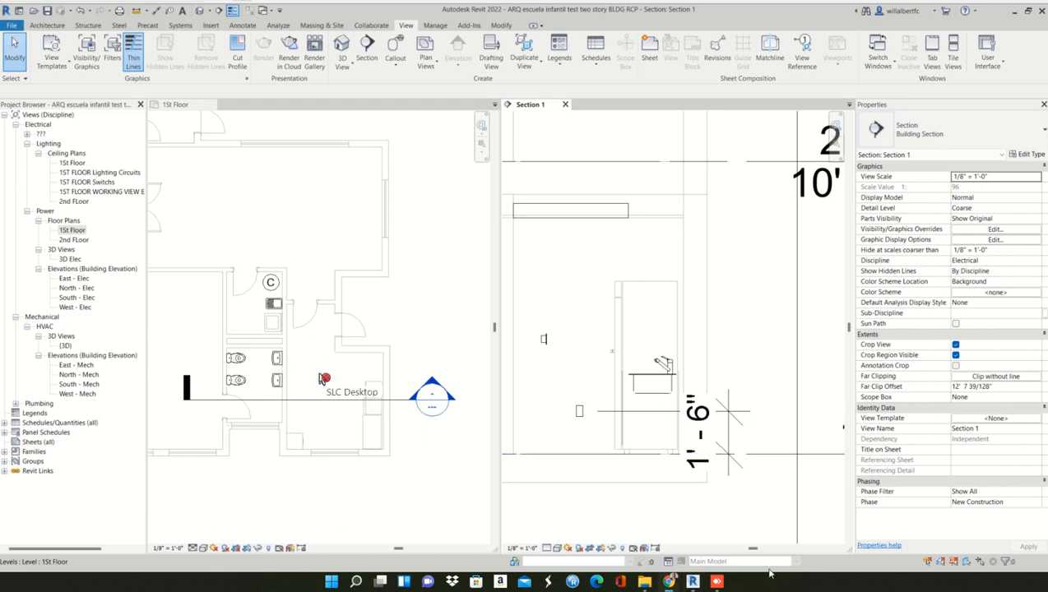
{"action": "left_click", "coordinate": [319, 482]}
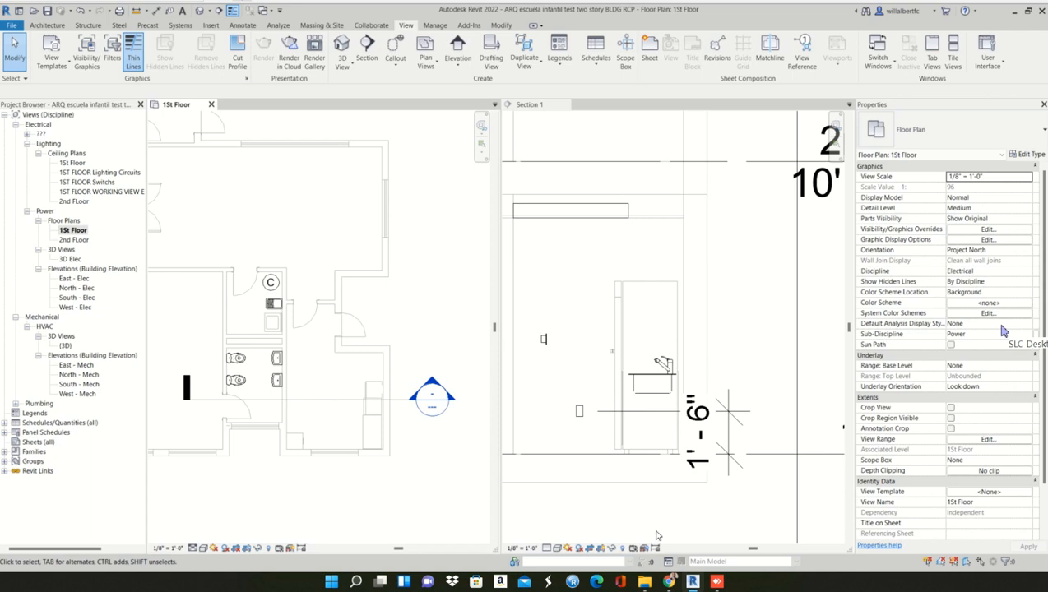
{"action": "scroll", "coordinate": [930, 465], "scroll_direction": "down", "scroll_amount": 2}
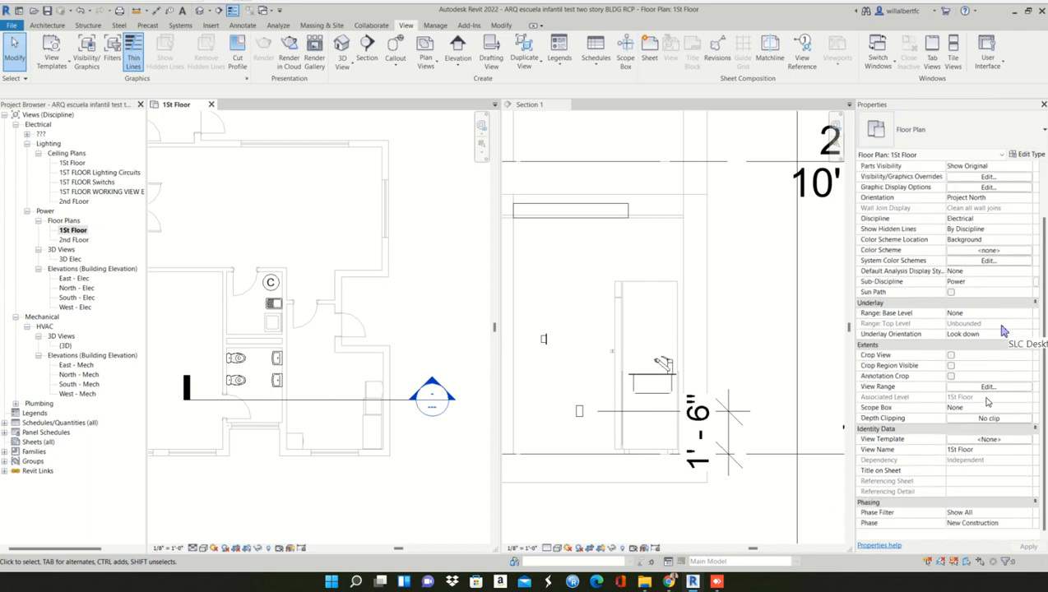
{"action": "left_click", "coordinate": [988, 386]}
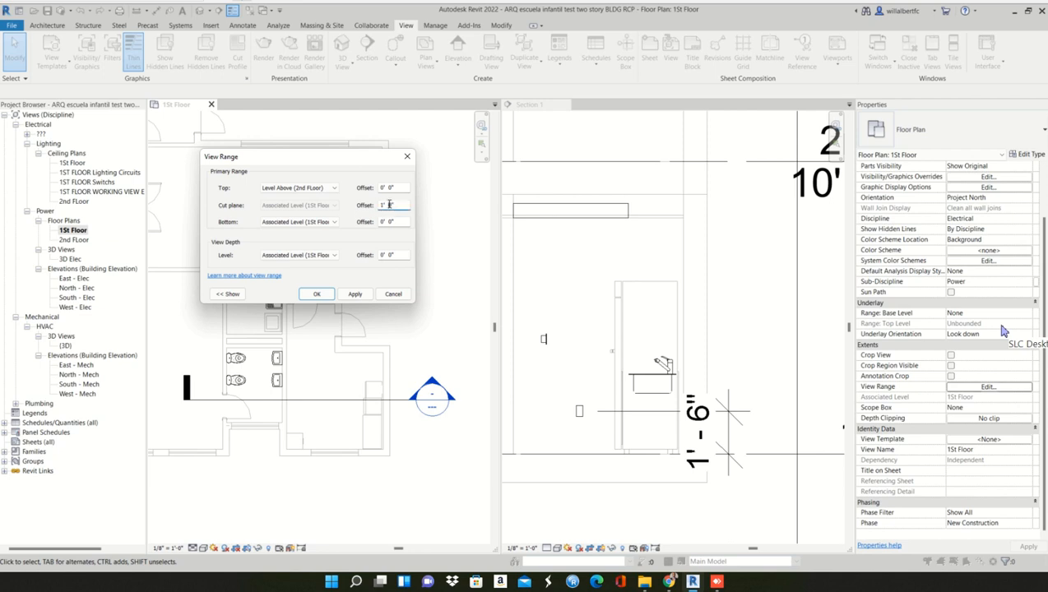
{"action": "type", "text": "6"}
{"action": "left_click", "coordinate": [355, 294]}
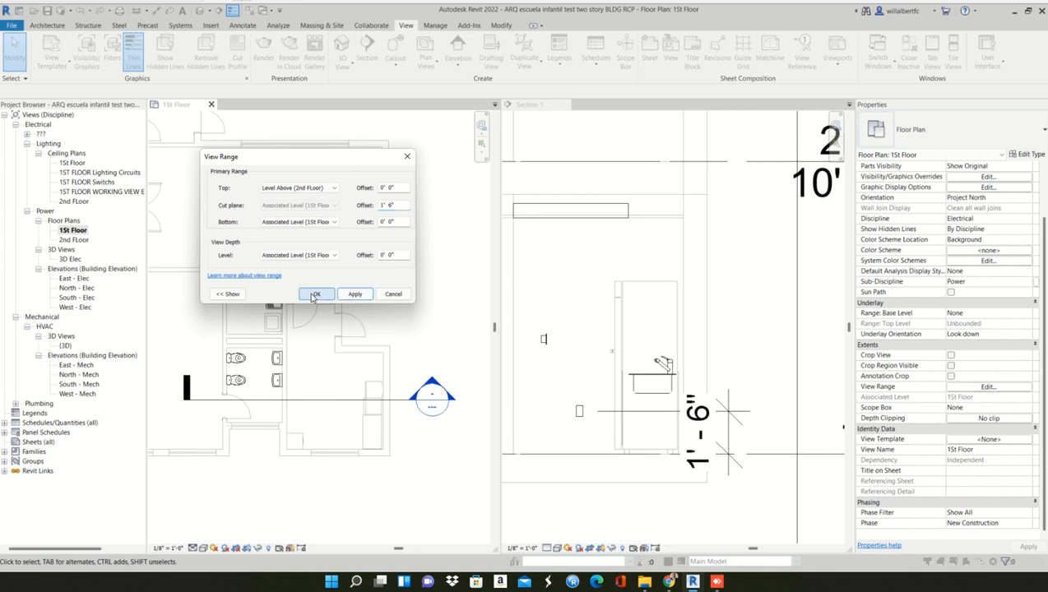
{"action": "left_click", "coordinate": [317, 293]}
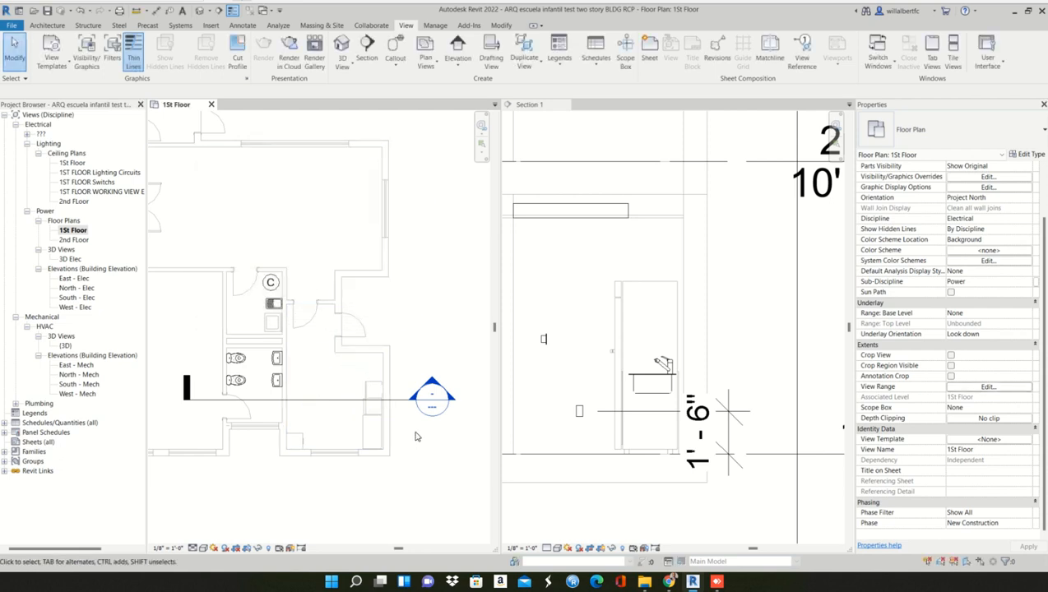
- Make the Electrical Fixtures category visible in the 1St Floor power plan's Visibility/Graphic Overrides and apply the change
{"action": "scroll", "coordinate": [415, 440], "scroll_direction": "down", "scroll_amount": 3}
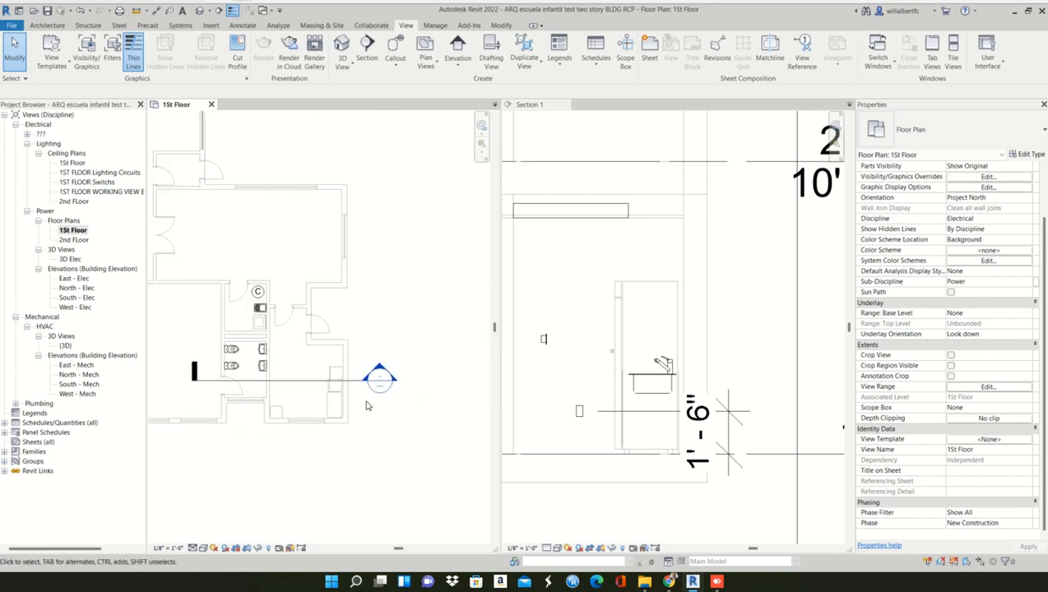
{"action": "key", "text": "v"}
{"action": "key", "text": "g"}
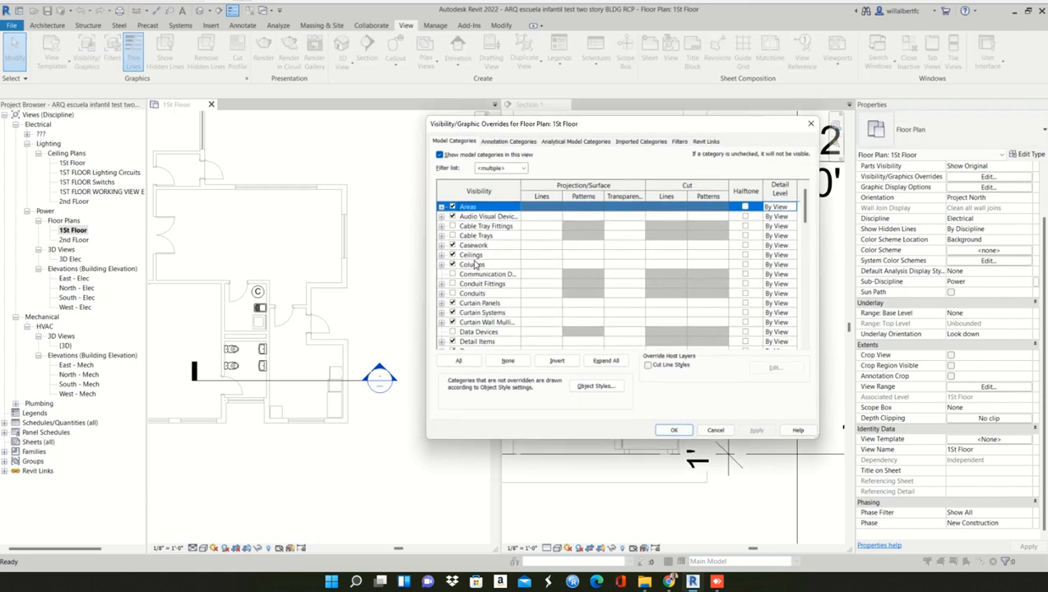
{"action": "scroll", "coordinate": [475, 264], "scroll_direction": "down", "scroll_amount": 1}
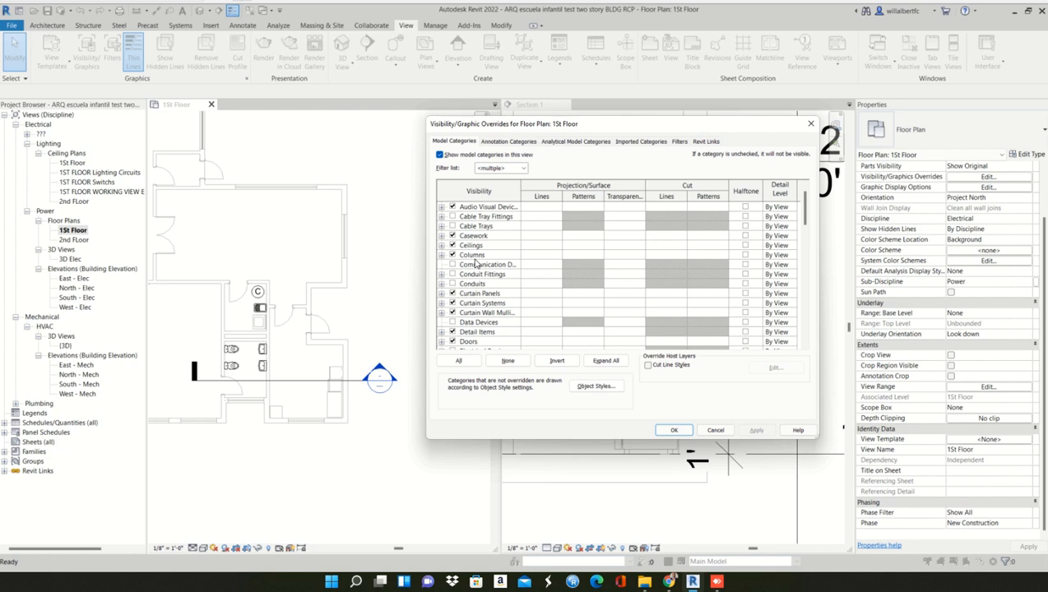
{"action": "key", "text": "e"}
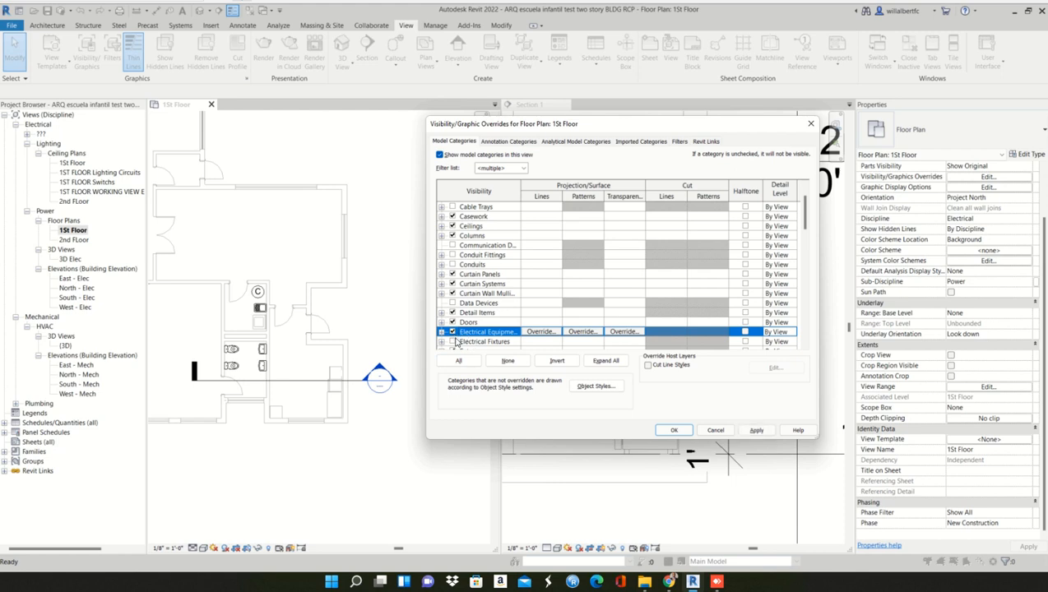
{"action": "scroll", "coordinate": [518, 346], "scroll_direction": "down", "scroll_amount": 1}
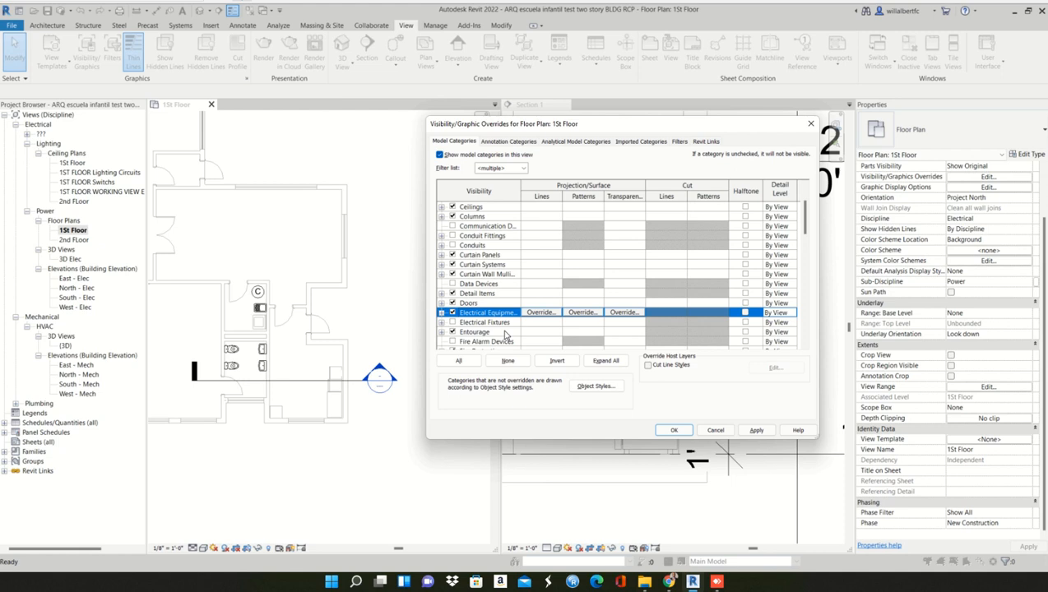
{"action": "left_click", "coordinate": [753, 430]}
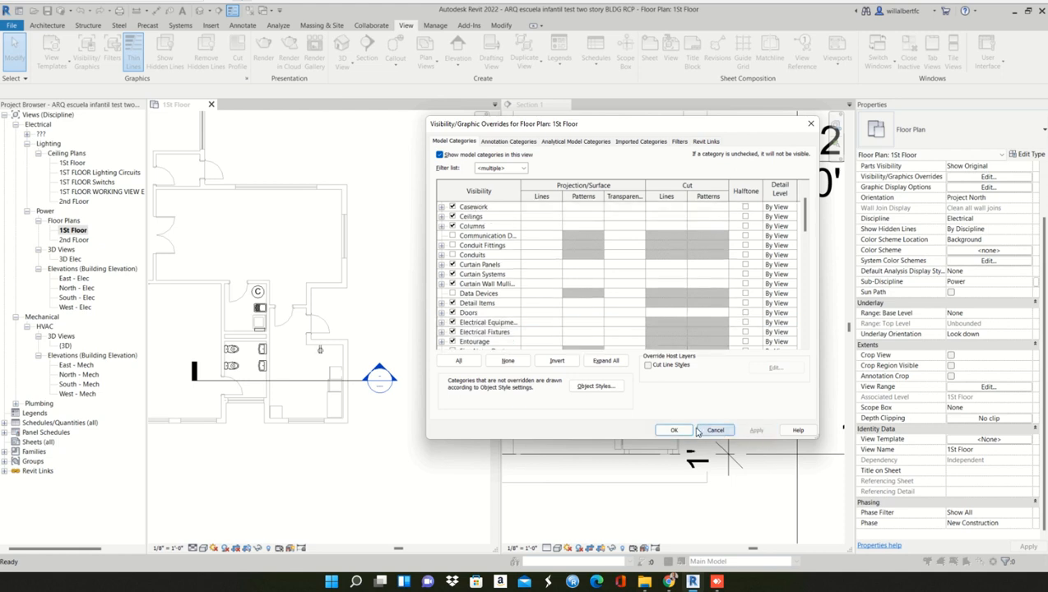
{"action": "left_click", "coordinate": [674, 430]}
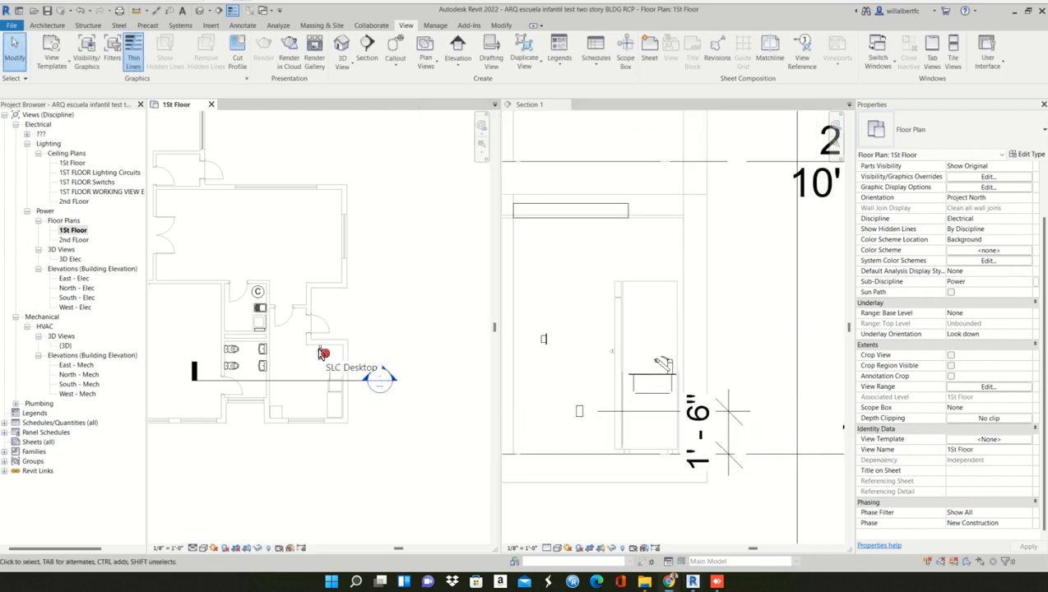
- Compare the receptacle in the floor plan and section, and check the 1St Floor plan's view range without changing it
{"action": "scroll", "coordinate": [368, 360], "scroll_direction": "up", "scroll_amount": 3}
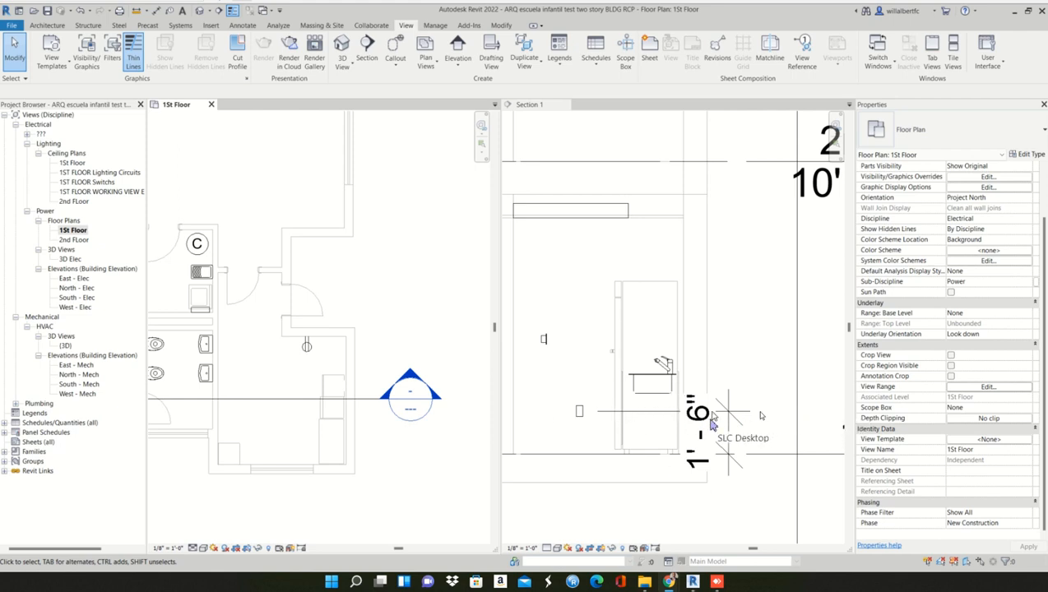
{"action": "left_click", "coordinate": [582, 418]}
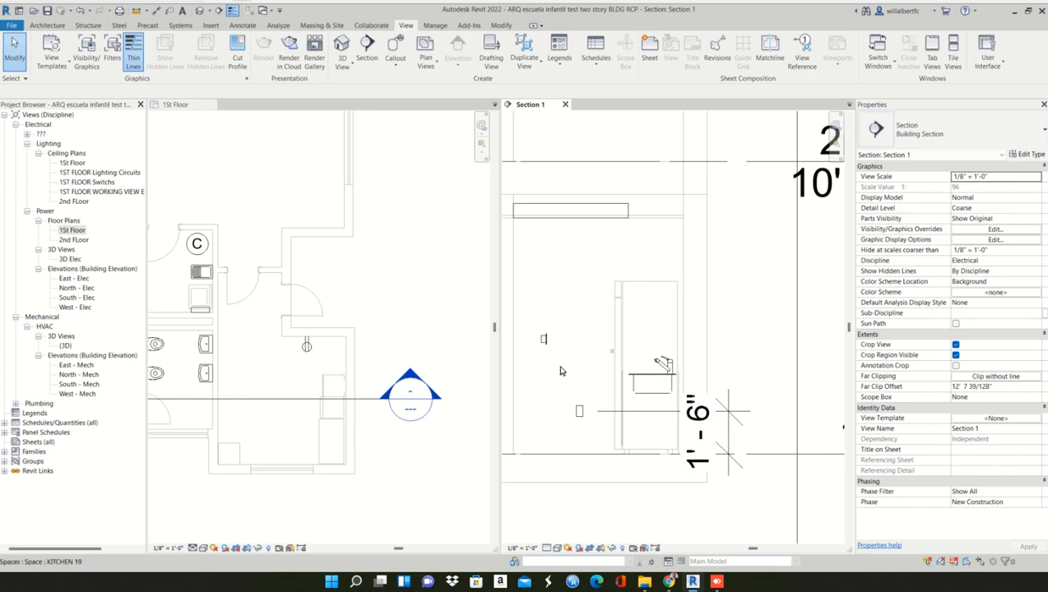
{"action": "left_click", "coordinate": [314, 386]}
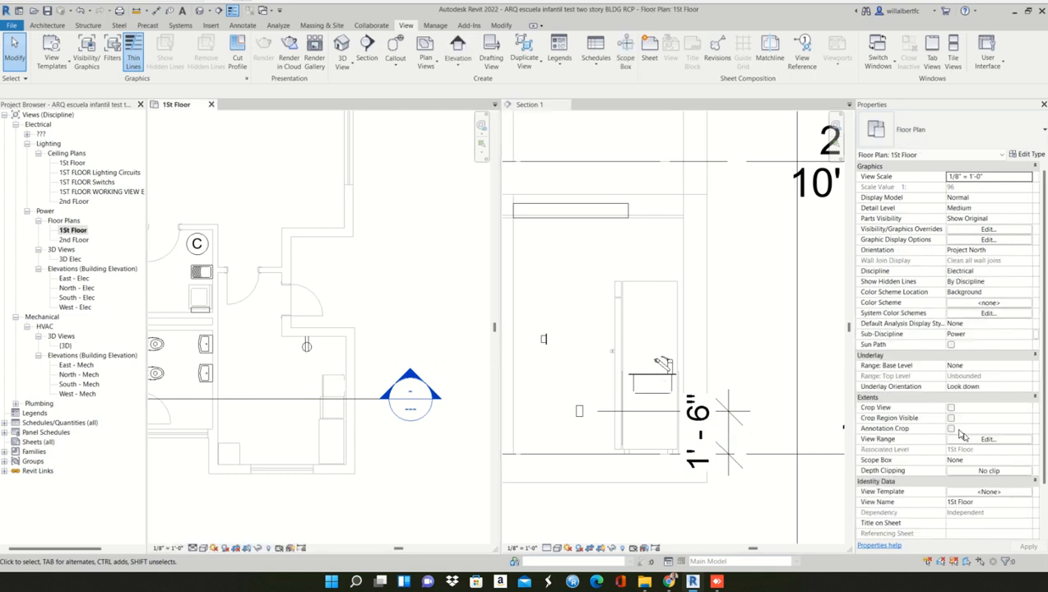
{"action": "left_click", "coordinate": [984, 440]}
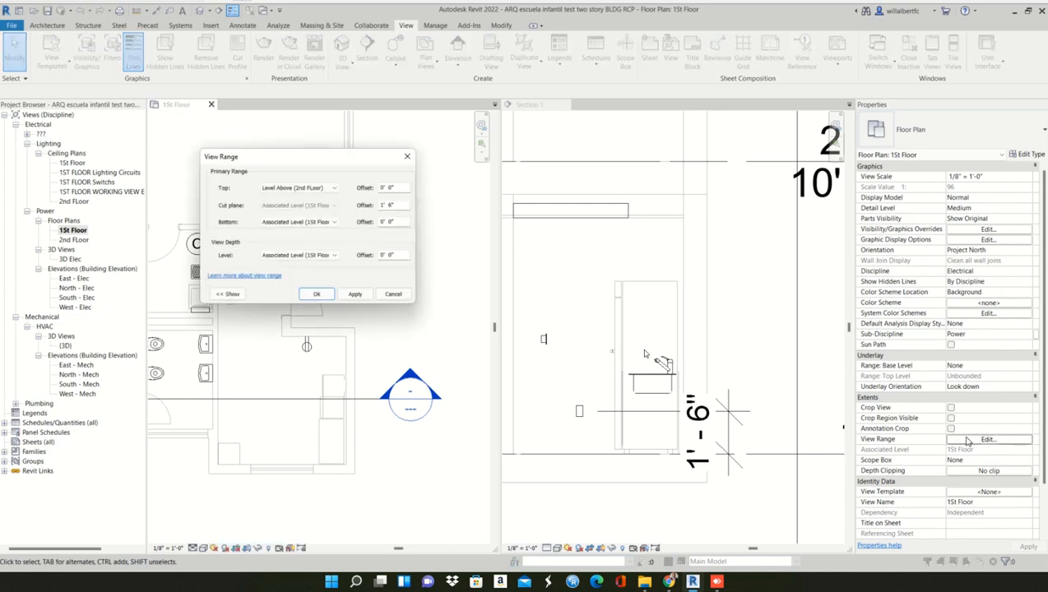
{"action": "left_click", "coordinate": [407, 156]}
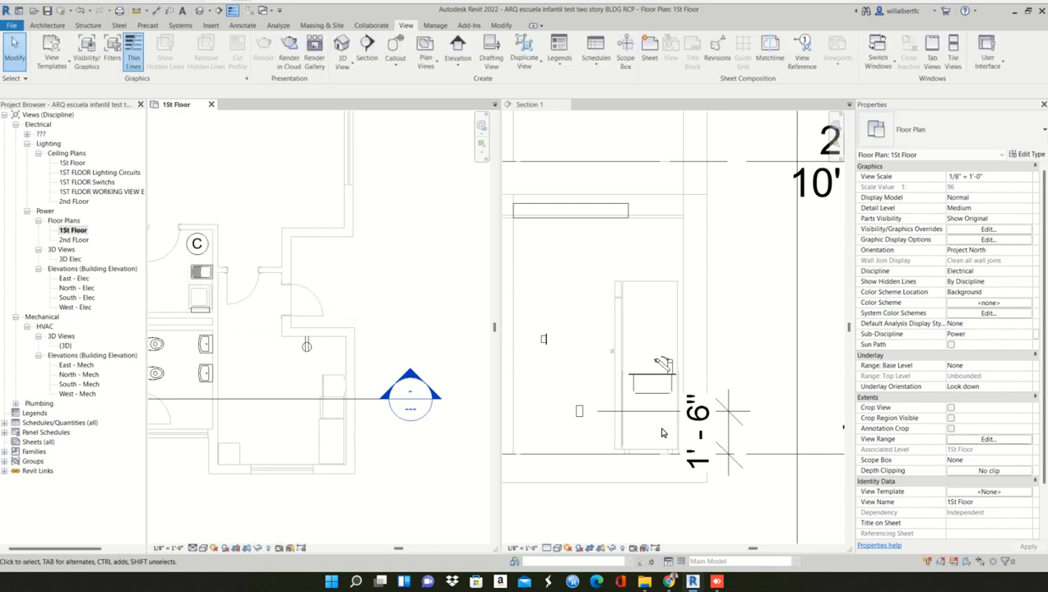
- Measure the height of the kitchen sink's underside above the 1St Floor level in Section 1 with a temporary aligned dimension
{"action": "key", "text": "i"}
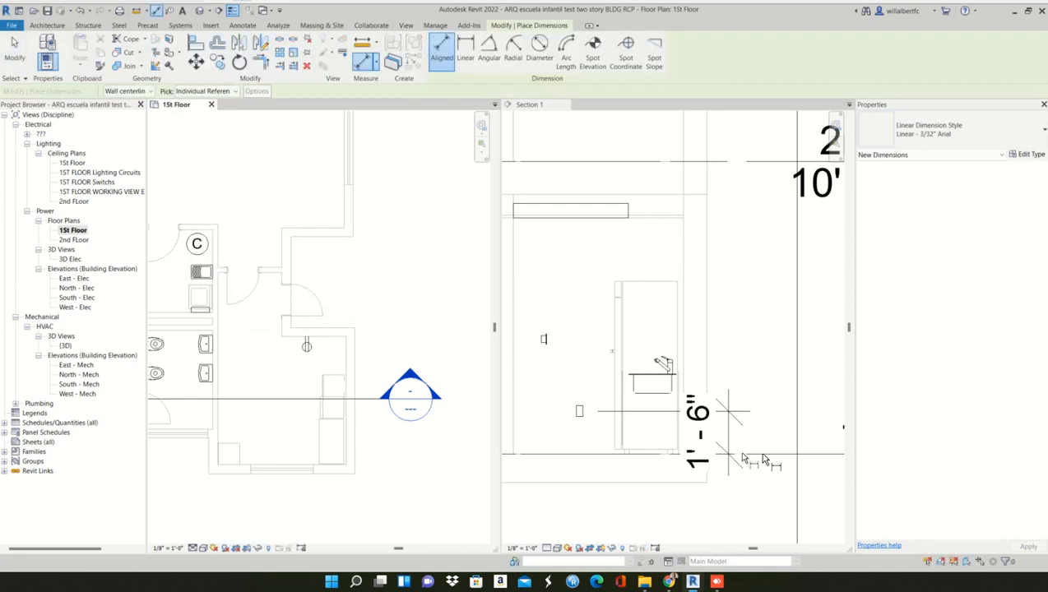
{"action": "left_click", "coordinate": [755, 458]}
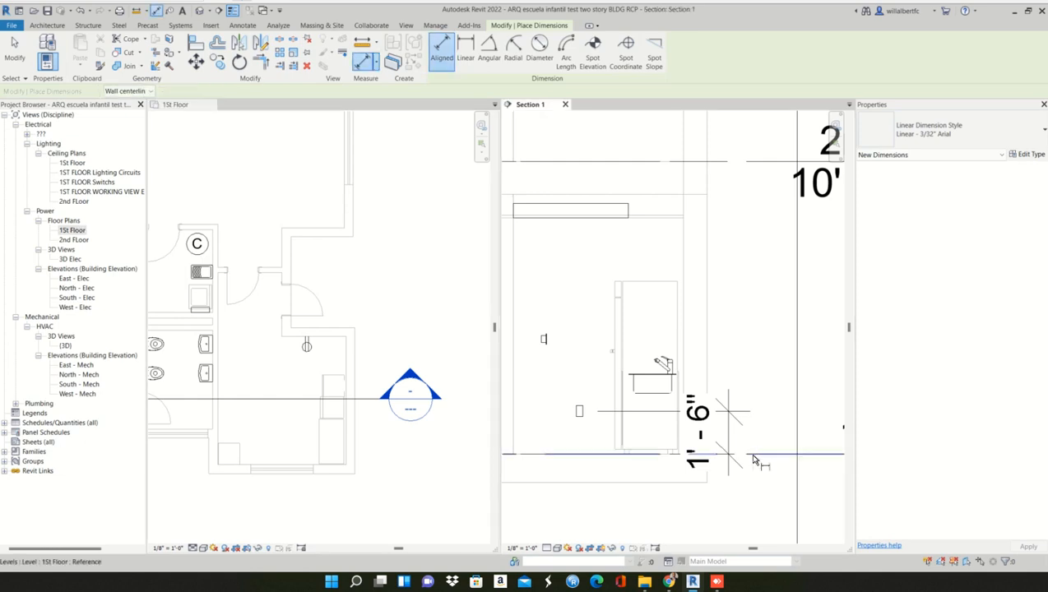
{"action": "key", "text": "d"}
{"action": "key", "text": "i"}
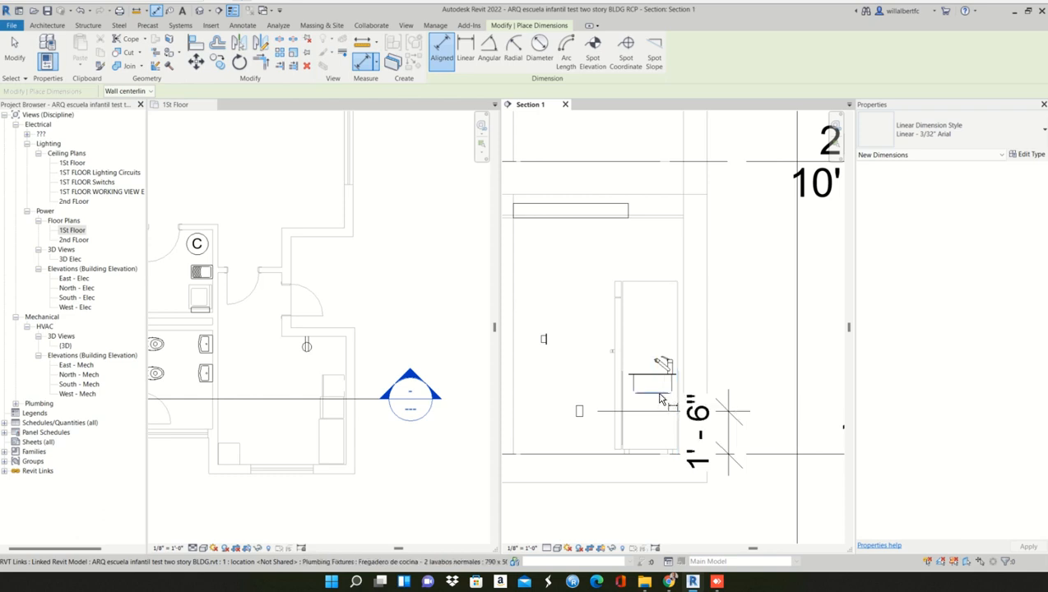
{"action": "left_click", "coordinate": [653, 439]}
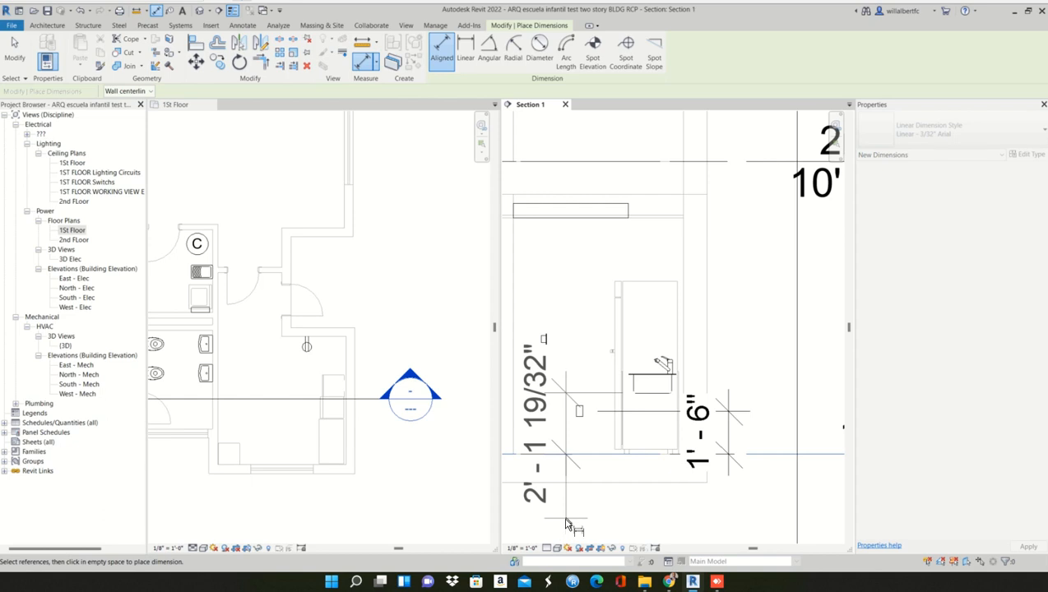
{"action": "key", "text": "Escape"}
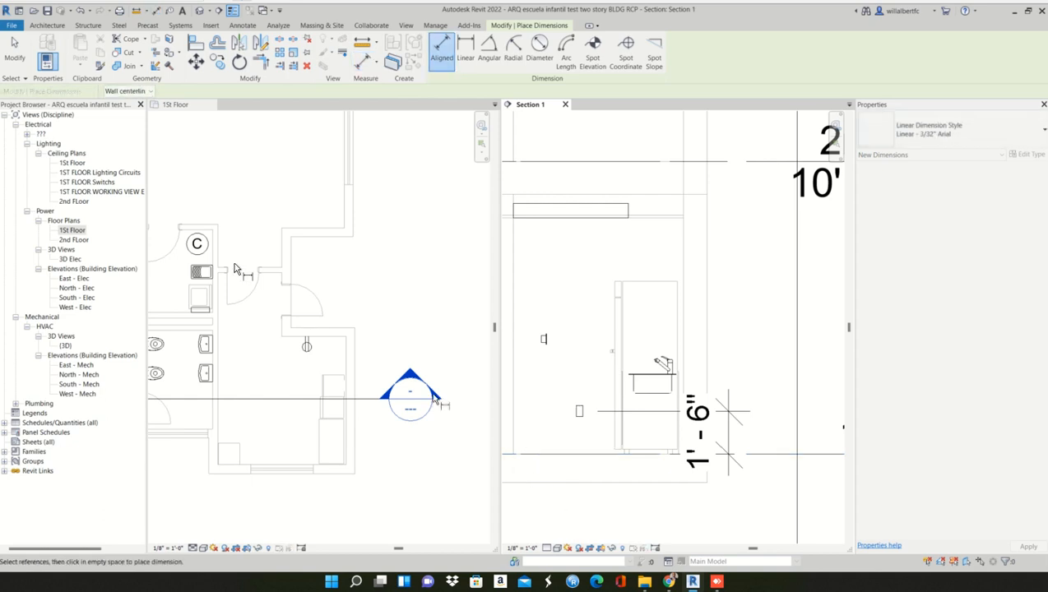
{"action": "key", "text": "Escape"}
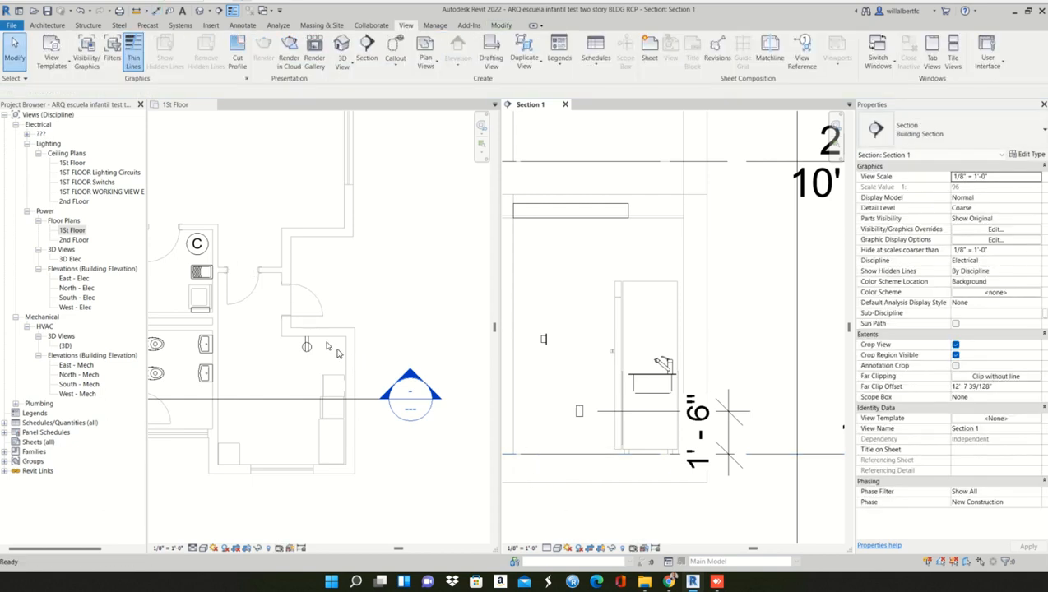
- Set the cut plane offset to 2' 3" in the 1St Floor power plan's view range
{"action": "left_click", "coordinate": [334, 364]}
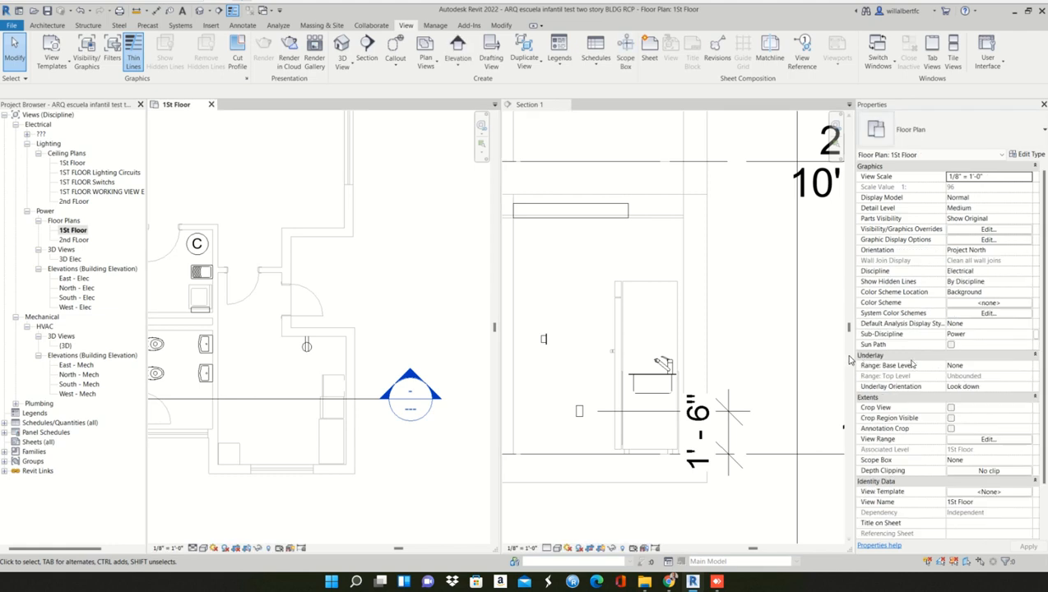
{"action": "left_click", "coordinate": [988, 439]}
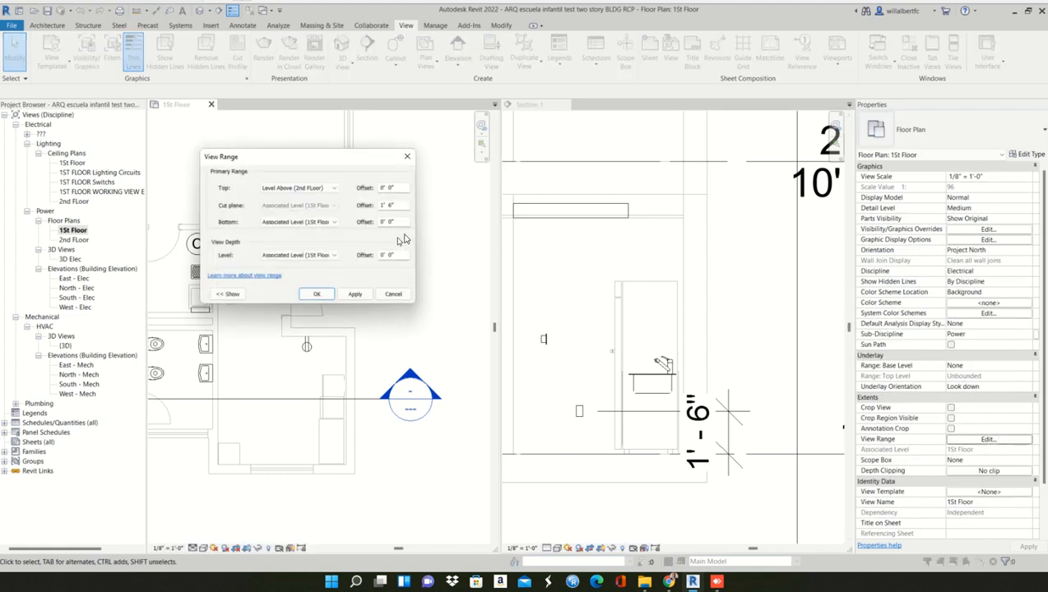
{"action": "left_click", "coordinate": [385, 206]}
{"action": "type", "text": "2"}
{"action": "left_click", "coordinate": [314, 295]}
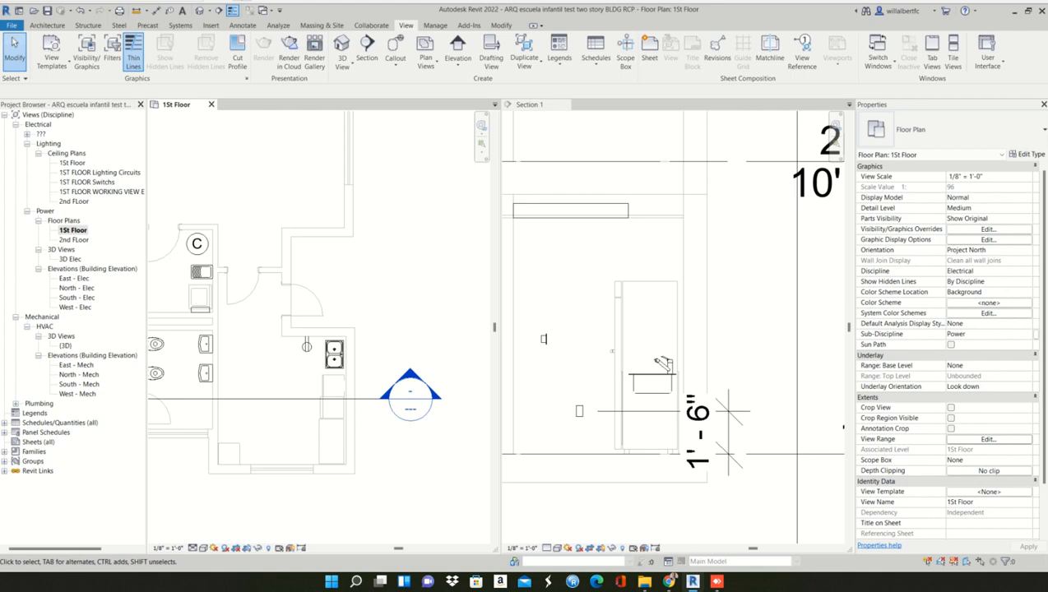
- Reopen the 1St Floor plan's view range, show its sample diagram and move the dialog clear to examine the range planes
{"action": "left_click", "coordinate": [1007, 442]}
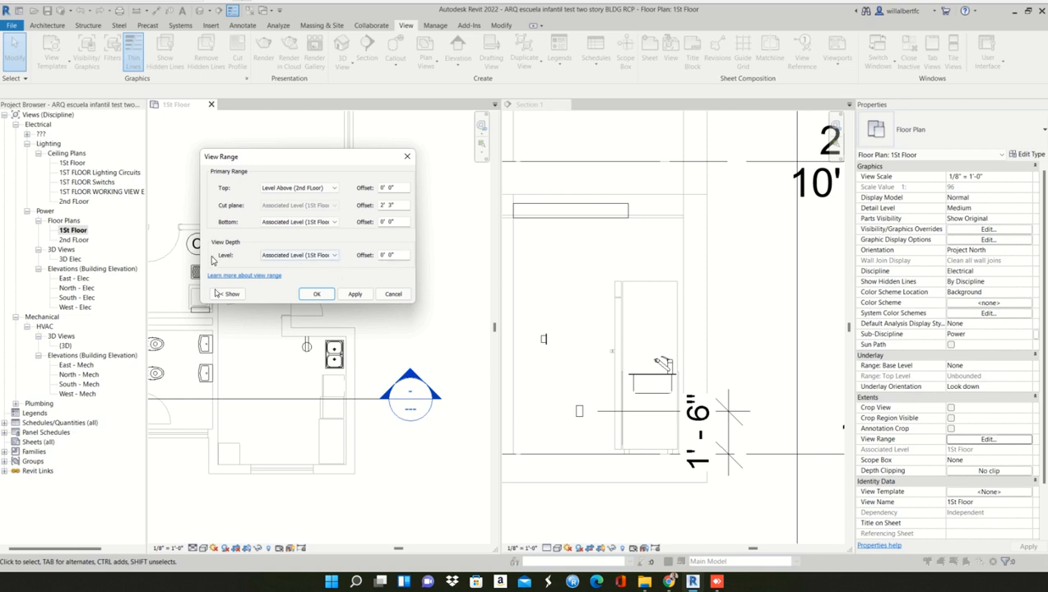
{"action": "left_click", "coordinate": [230, 294]}
{"action": "left_click_drag", "start_coordinate": [252, 154], "coordinate": [428, 227]}
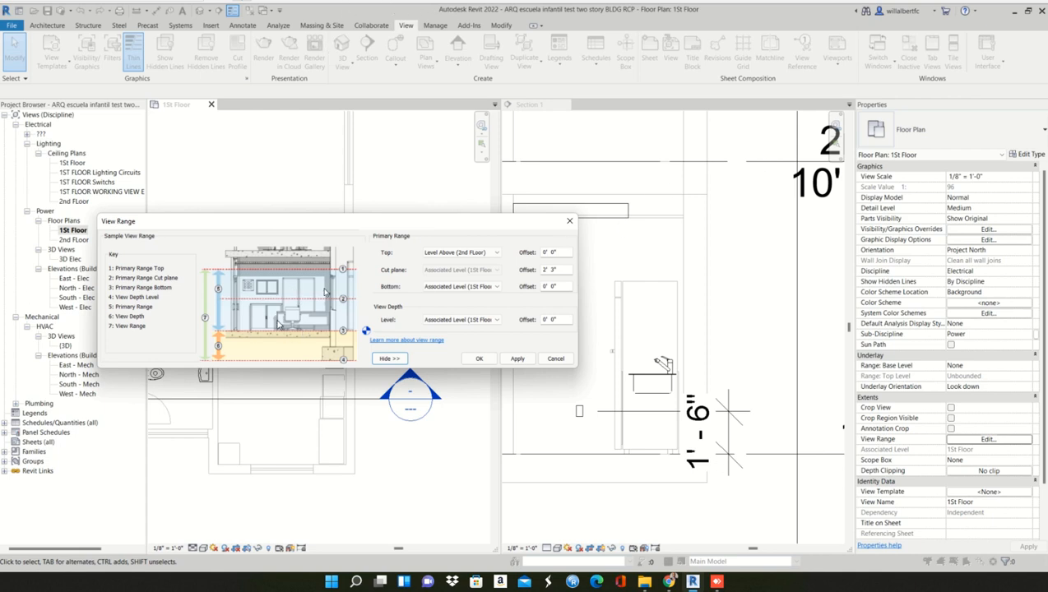
- Close the view range settings without changes and return to the kitchen in the 1St Floor plan with nothing selected
{"action": "left_click", "coordinate": [569, 223]}
{"action": "left_click", "coordinate": [270, 333]}
{"action": "scroll", "coordinate": [270, 333], "scroll_direction": "down", "scroll_amount": 2}
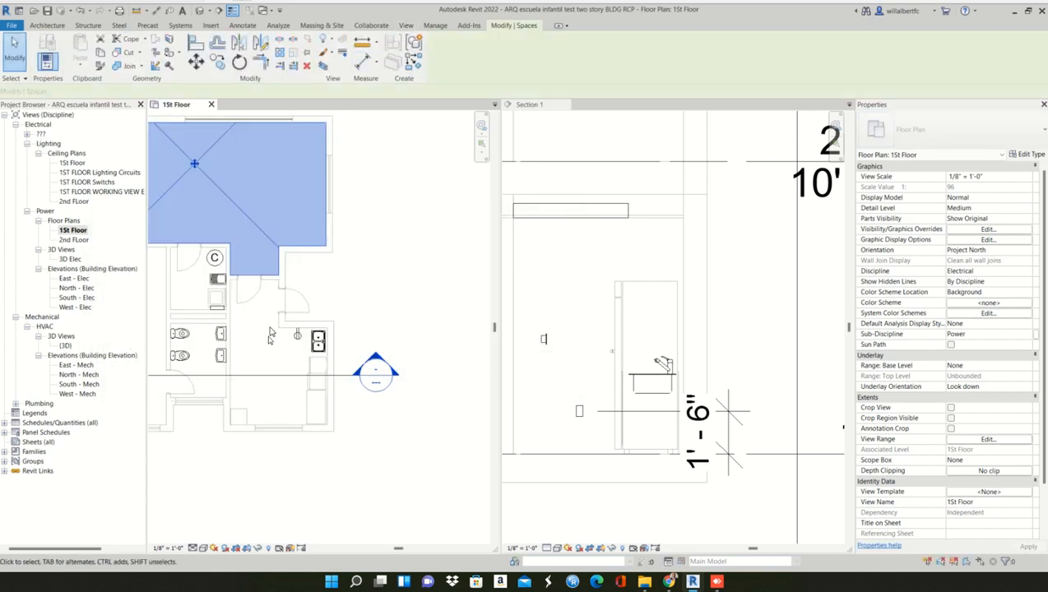
{"action": "scroll", "coordinate": [329, 317], "scroll_direction": "up", "scroll_amount": 3}
{"action": "key", "text": "Escape"}
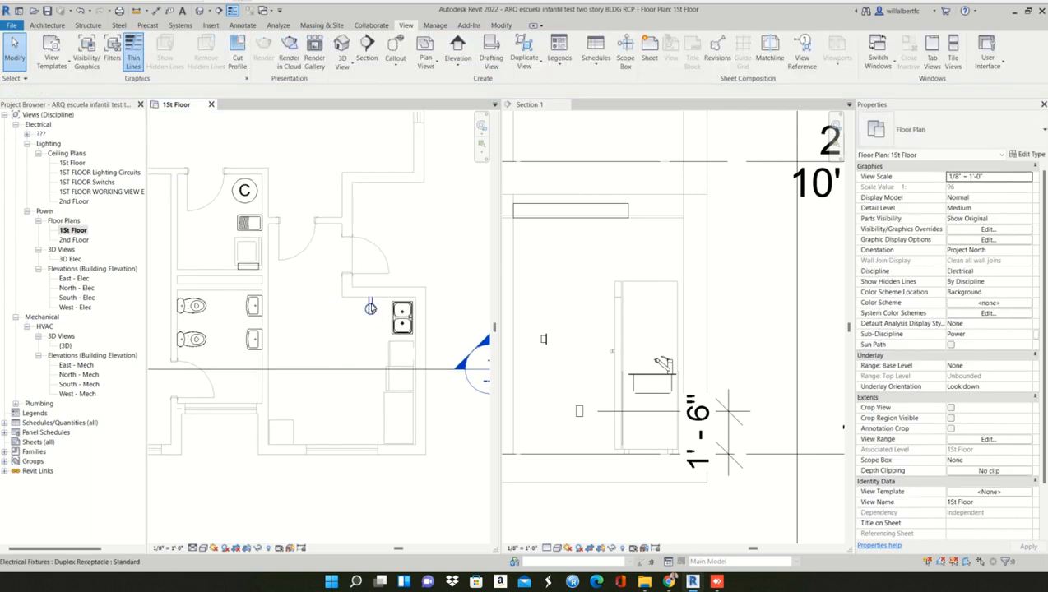
- Place five more duplex receptacles like the existing one at 1' 6" elevation: two on the kitchen's west wall, one on the south, two on the east
{"action": "left_click", "coordinate": [370, 309]}
{"action": "key", "text": "c"}
{"action": "key", "text": "s"}
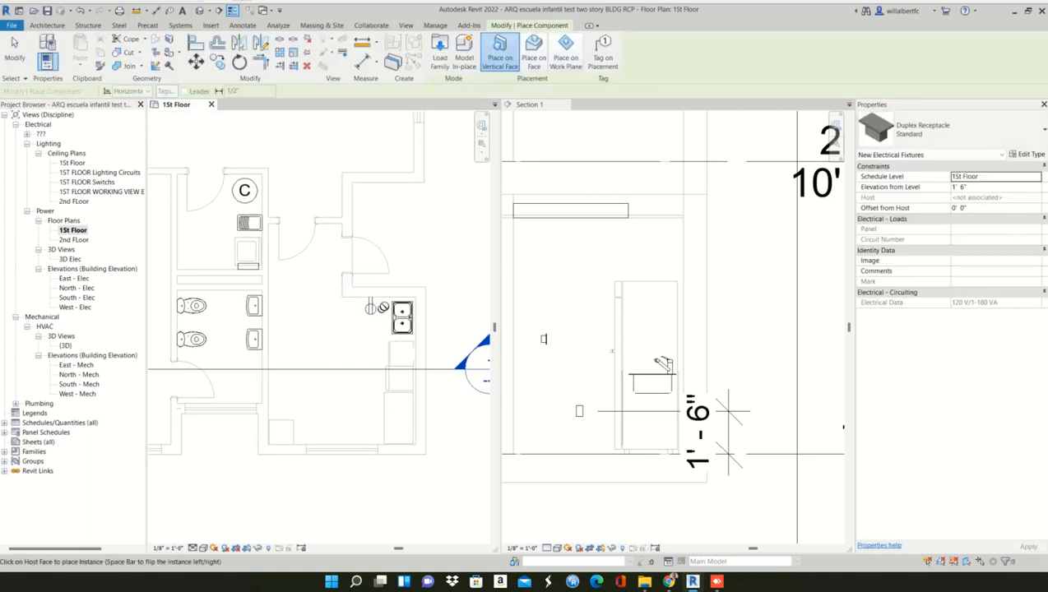
{"action": "scroll", "coordinate": [329, 350], "scroll_direction": "up", "scroll_amount": 2}
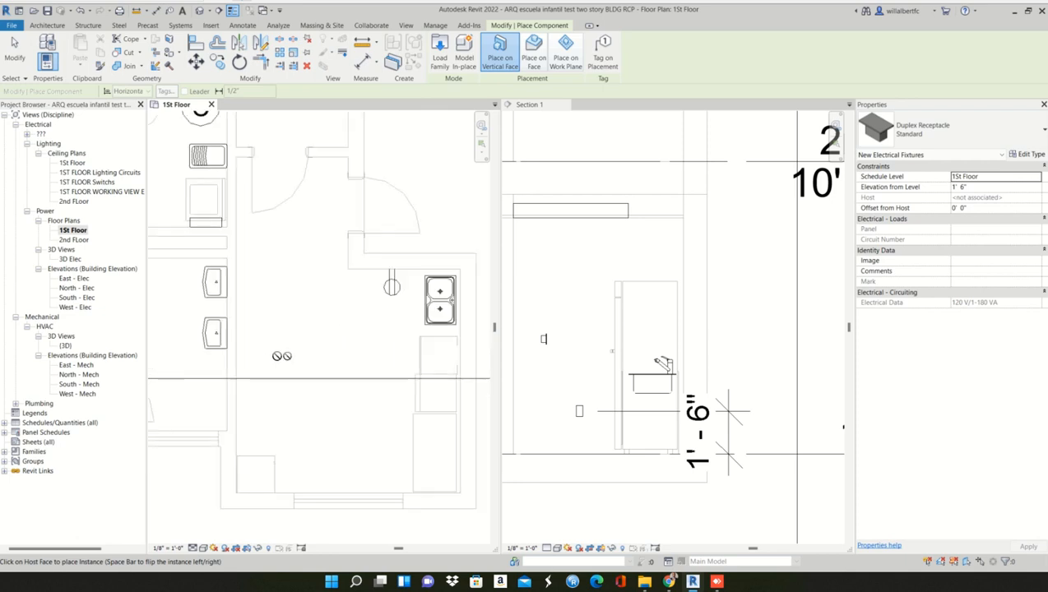
{"action": "left_click", "coordinate": [235, 328]}
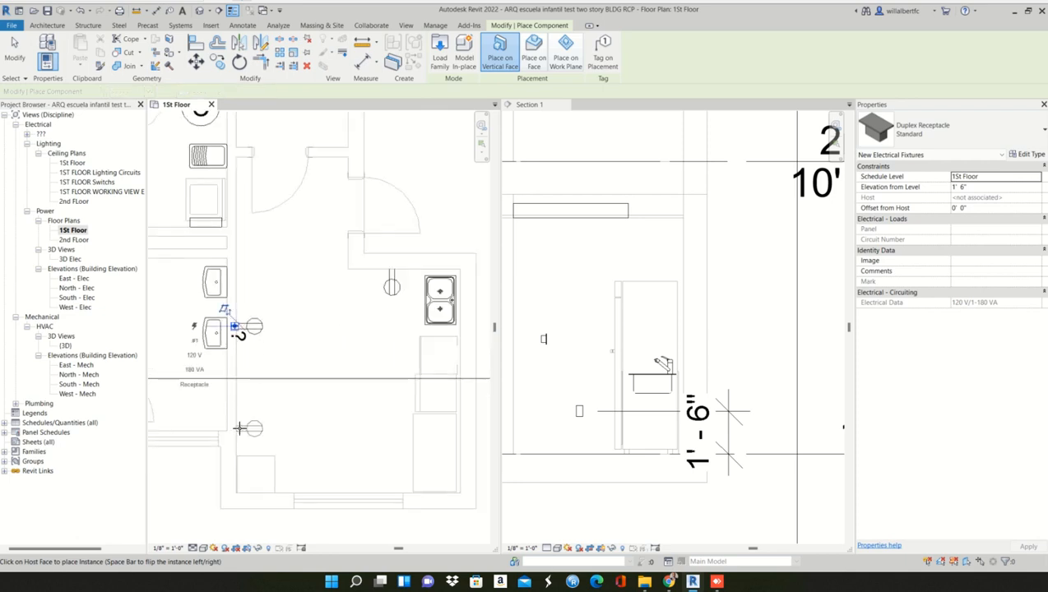
{"action": "left_click", "coordinate": [237, 429]}
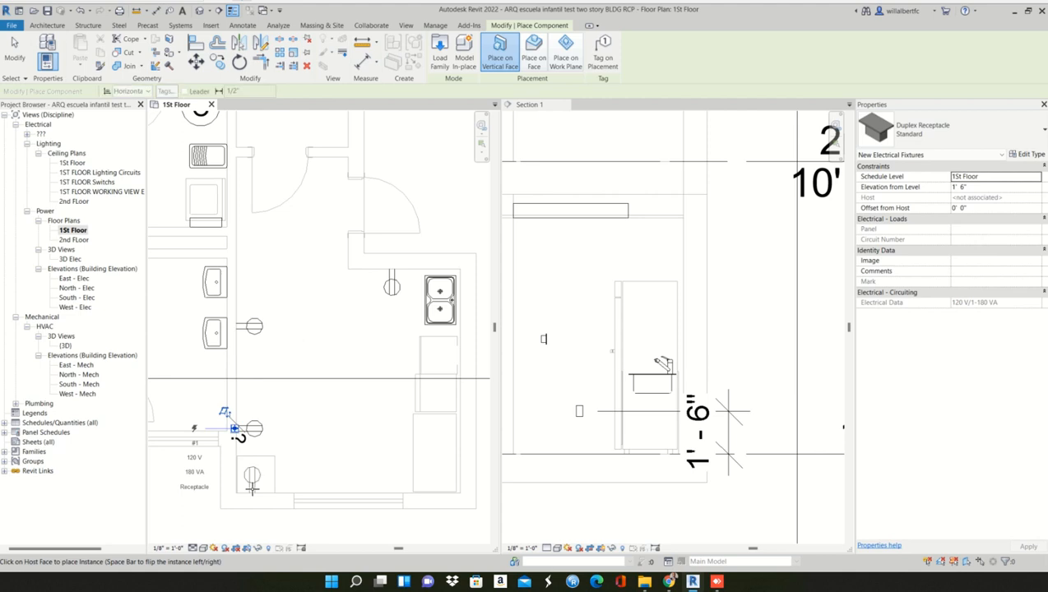
{"action": "left_click", "coordinate": [460, 462]}
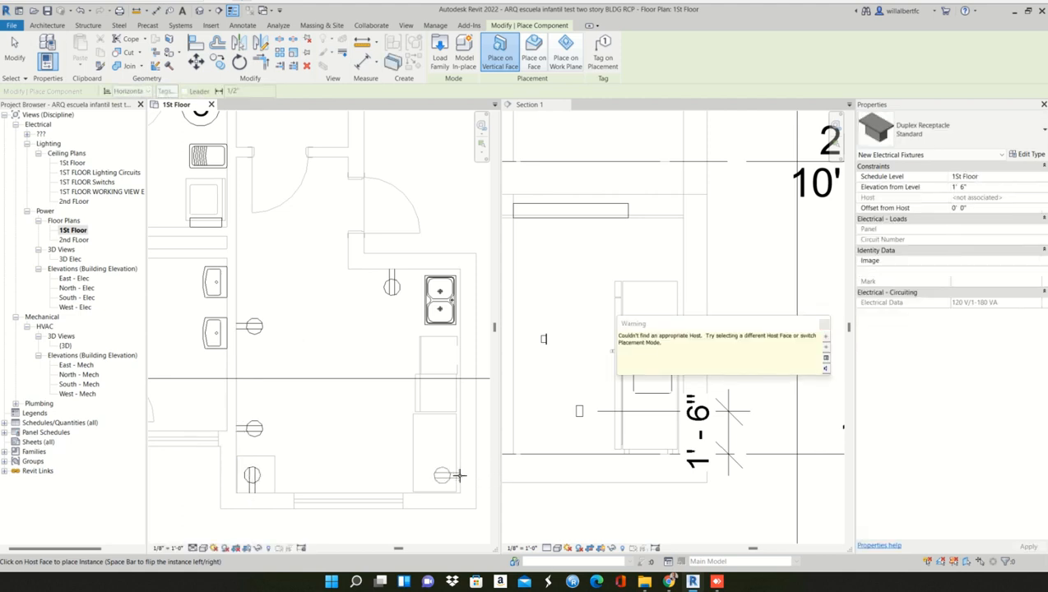
{"action": "left_click", "coordinate": [459, 476]}
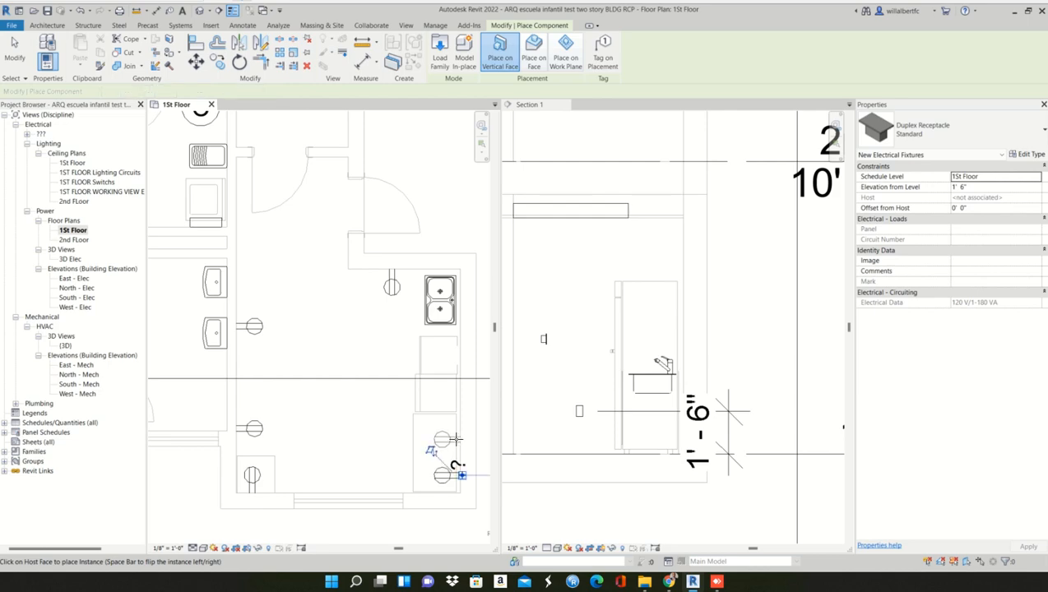
{"action": "scroll", "coordinate": [366, 335], "scroll_direction": "down", "scroll_amount": 2}
{"action": "key", "text": "Escape"}
{"action": "key", "text": "Escape"}
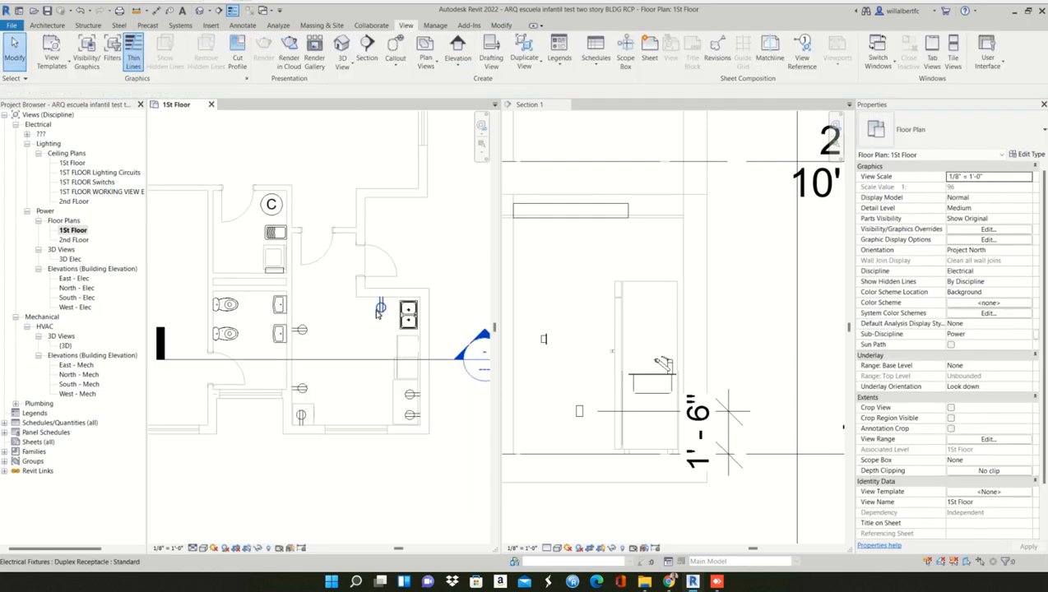
- Create a power circuit on Panel D from all duplex receptacles visible in the view and convert its wiring to arc wires
{"action": "left_click", "coordinate": [378, 312]}
{"action": "key", "text": "Escape"}
{"action": "scroll", "coordinate": [390, 346], "scroll_direction": "up", "scroll_amount": 2}
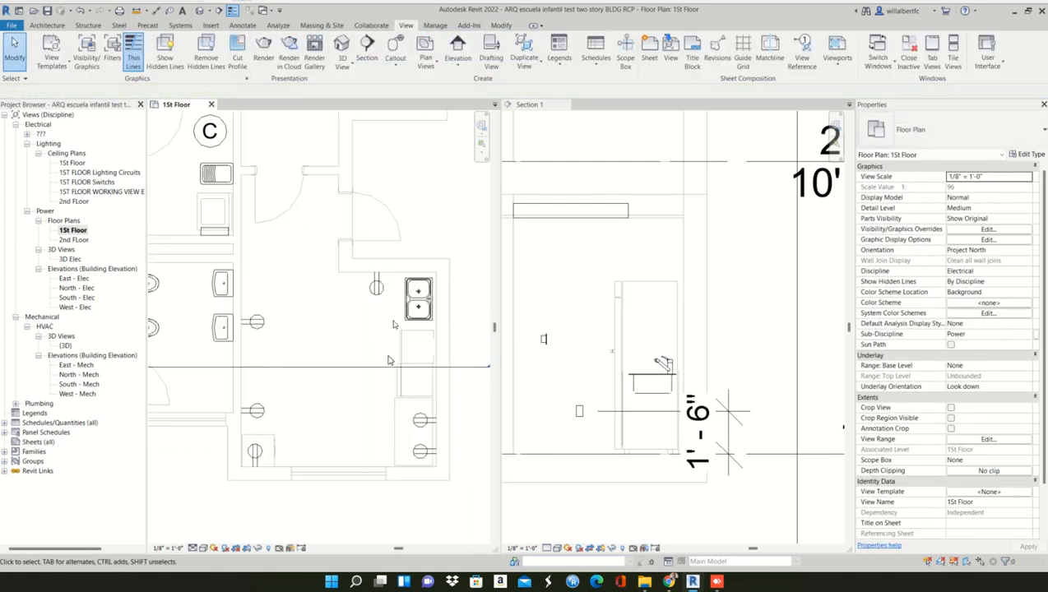
{"action": "right_click", "coordinate": [376, 289]}
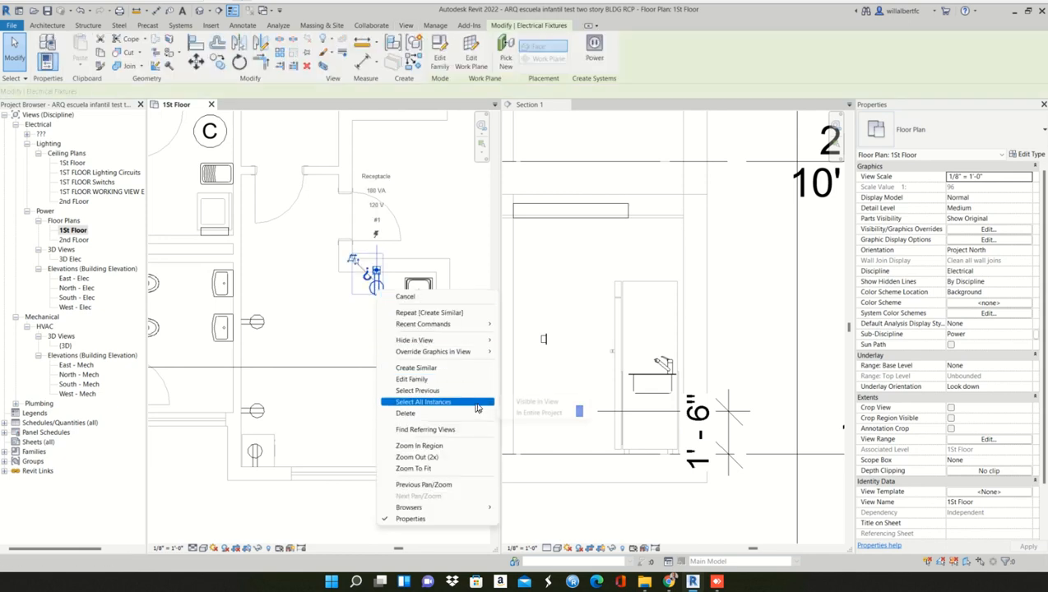
{"action": "mouse_move", "coordinate": [473, 402]}
{"action": "left_click", "coordinate": [520, 405]}
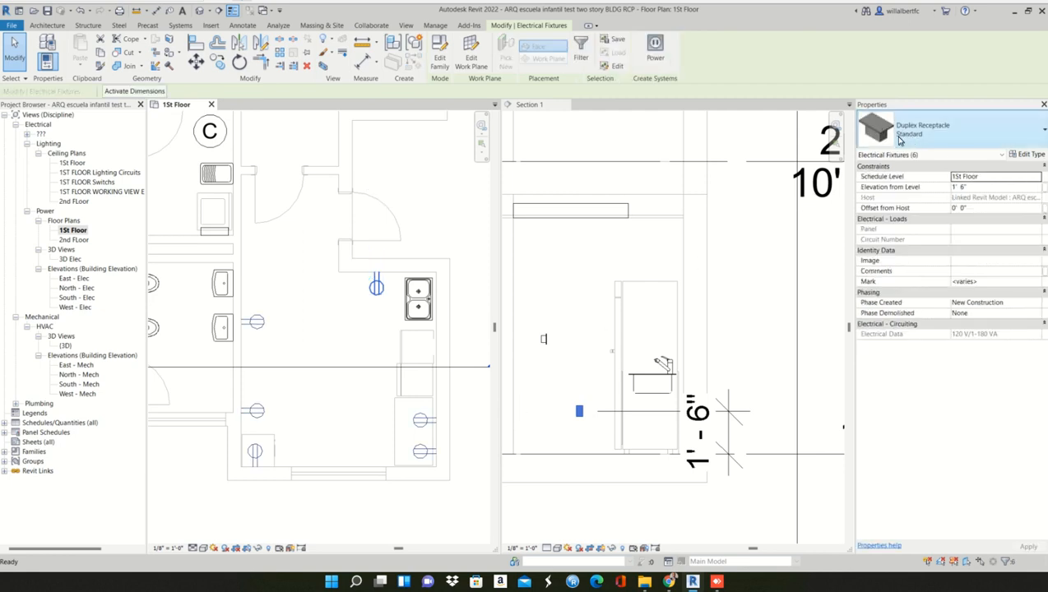
{"action": "left_click", "coordinate": [656, 49]}
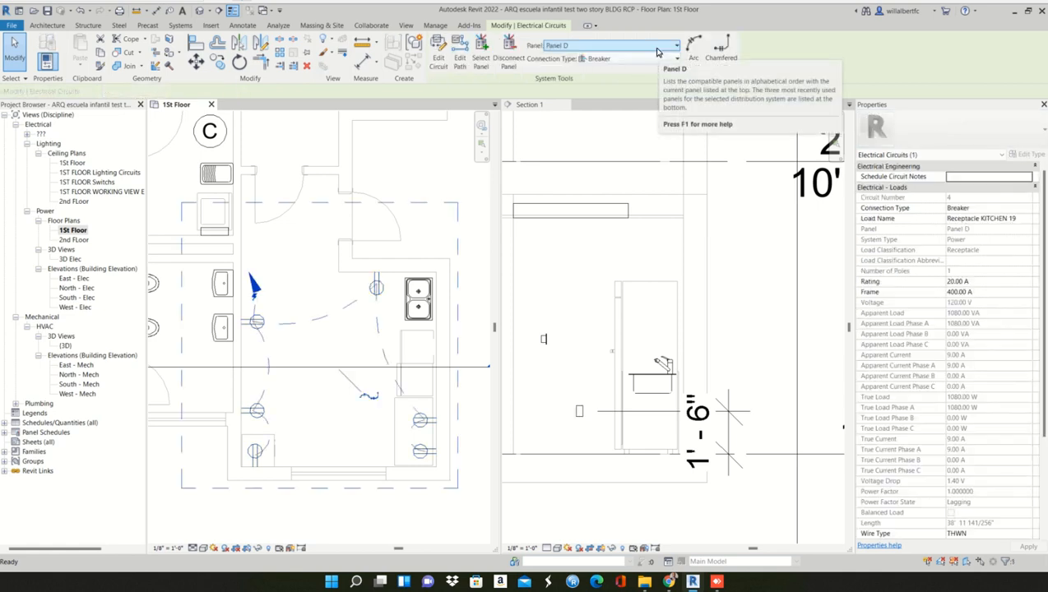
{"action": "left_click", "coordinate": [558, 46]}
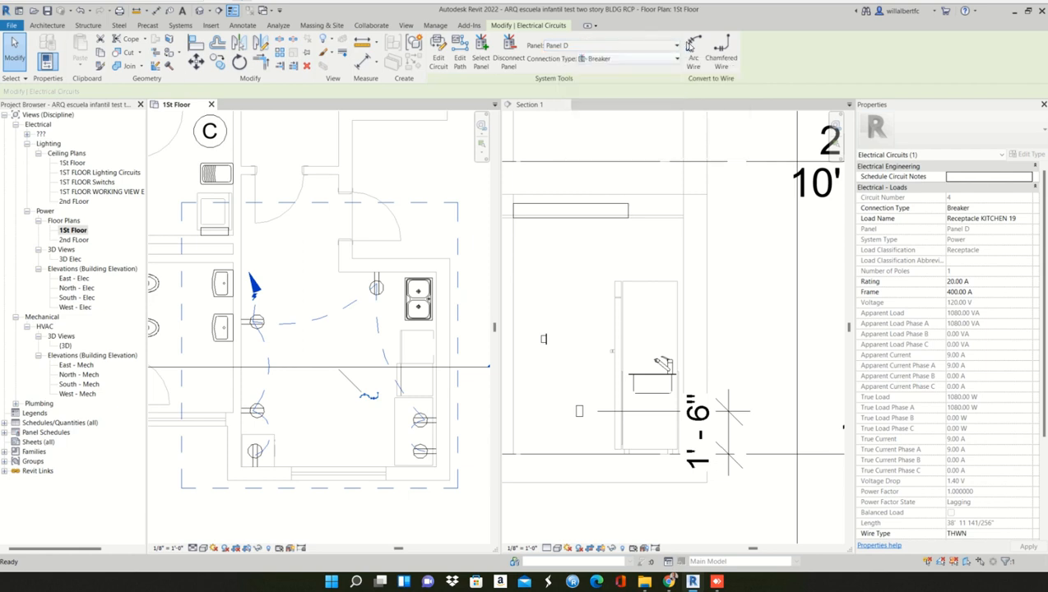
{"action": "left_click", "coordinate": [692, 47]}
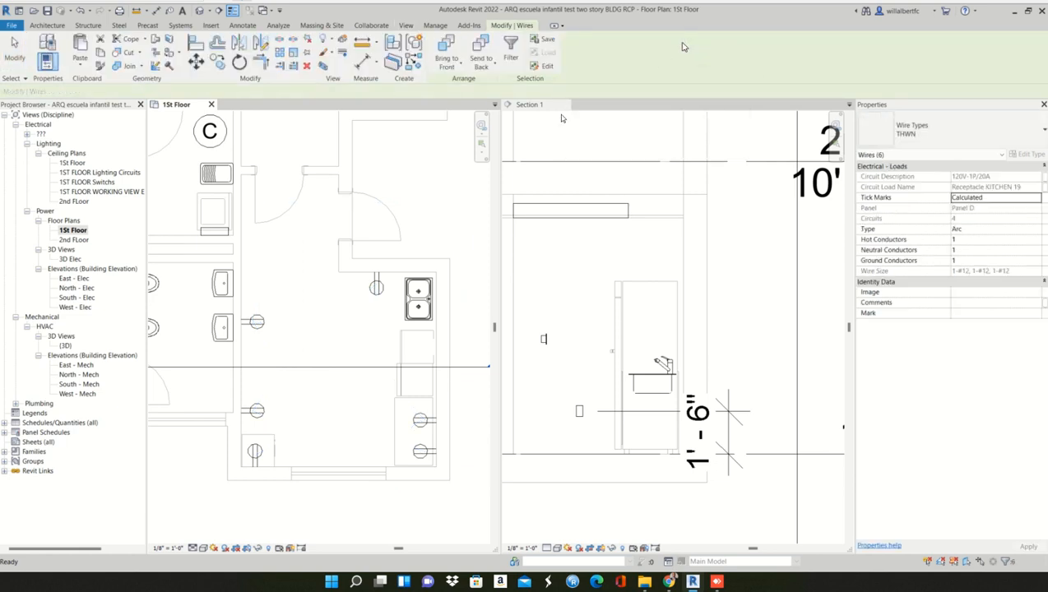
{"action": "key", "text": "Escape"}
- Examine the electrical network and circuit of the kitchen receptacles by cycling the selection on a receptacle
{"action": "key", "text": "Tab"}
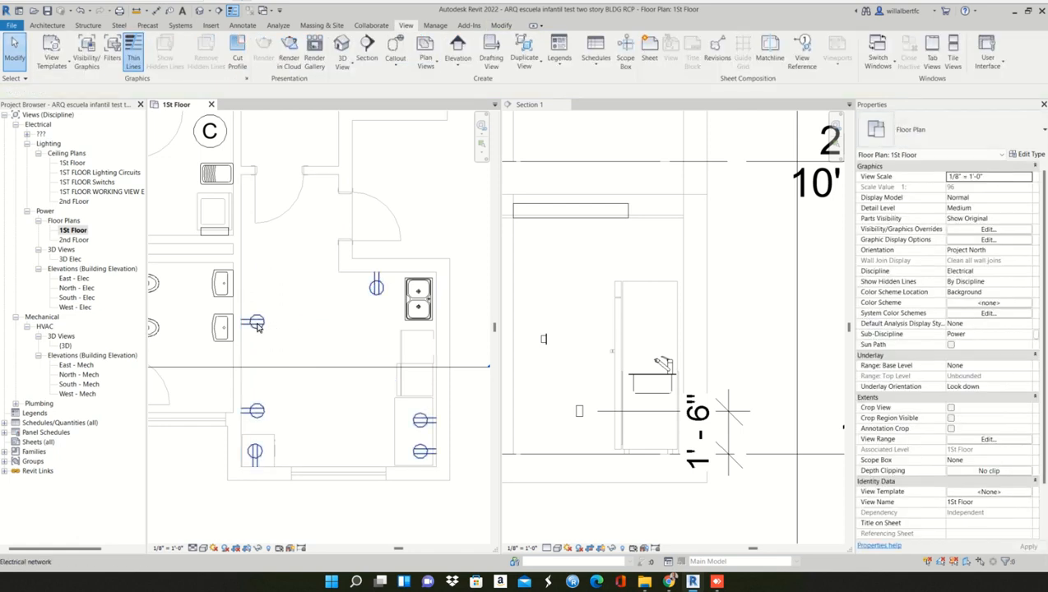
{"action": "key", "text": "Tab"}
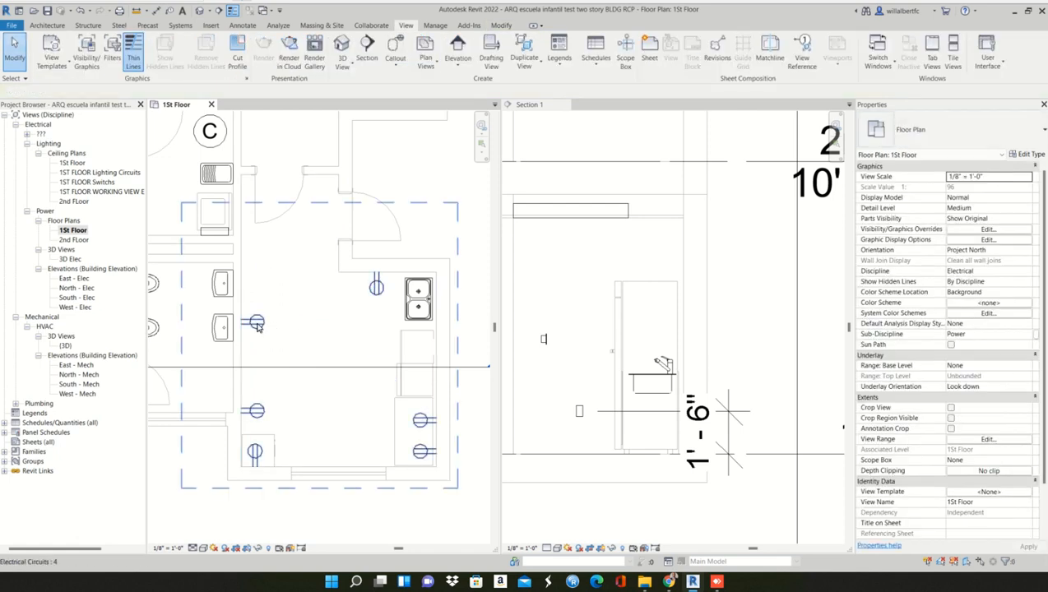
{"action": "left_click", "coordinate": [257, 324]}
{"action": "key", "text": "Escape"}
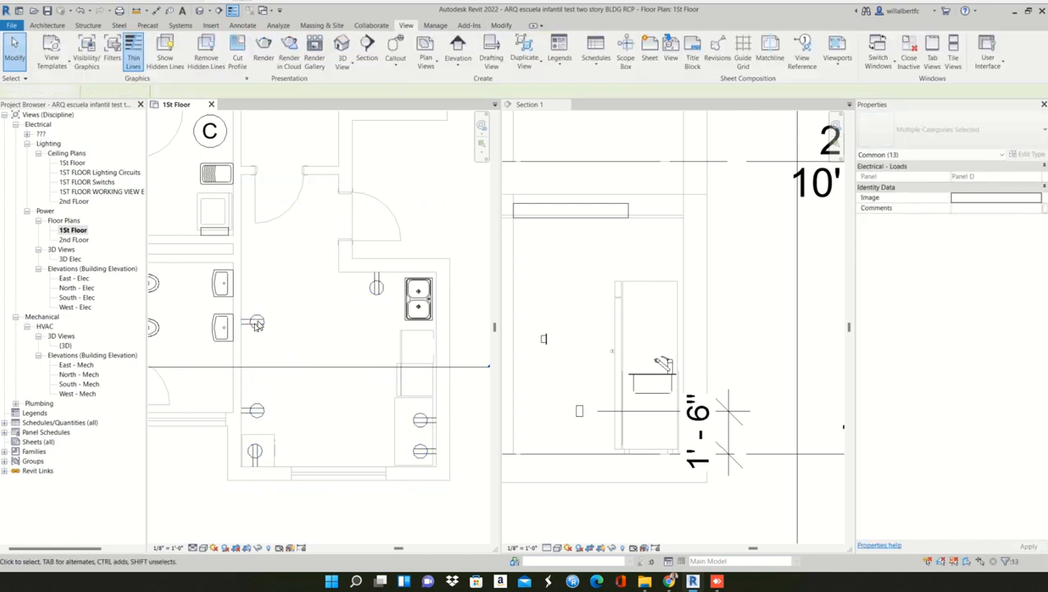
{"action": "key", "text": "Tab"}
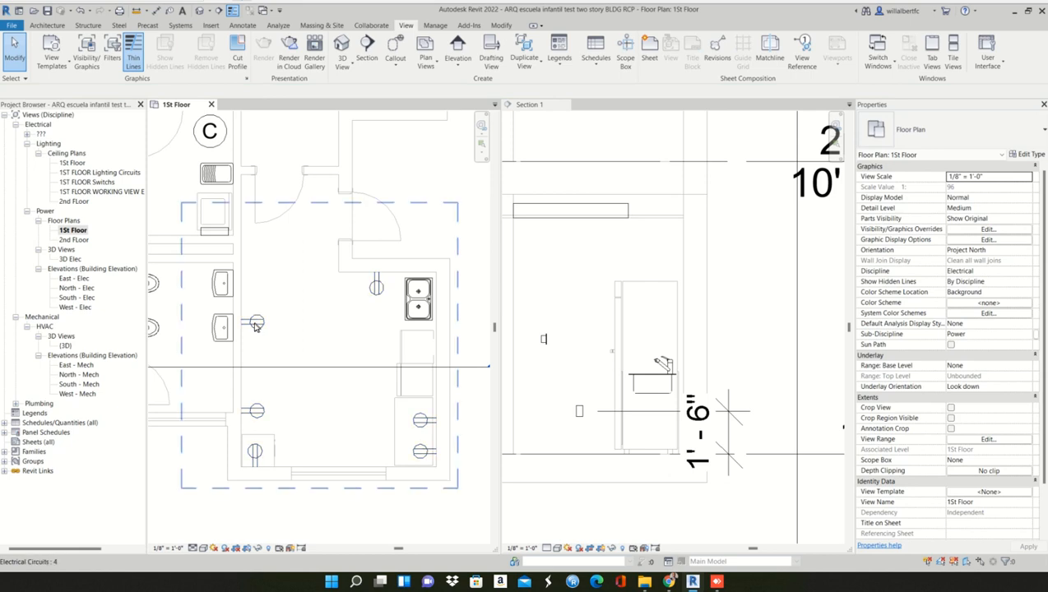
{"action": "left_click", "coordinate": [256, 326]}
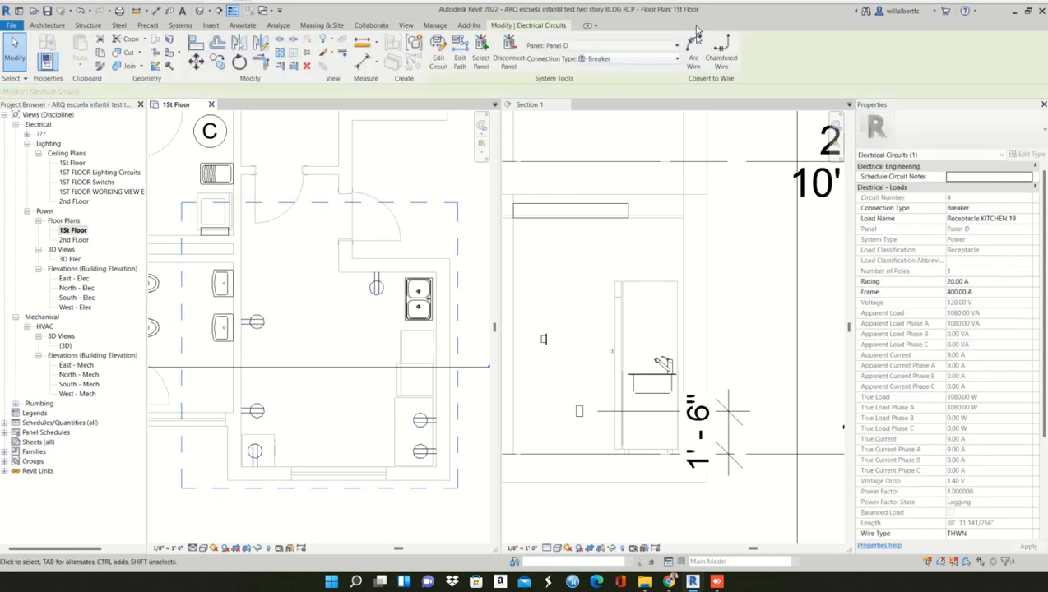
{"action": "key", "text": "Escape"}
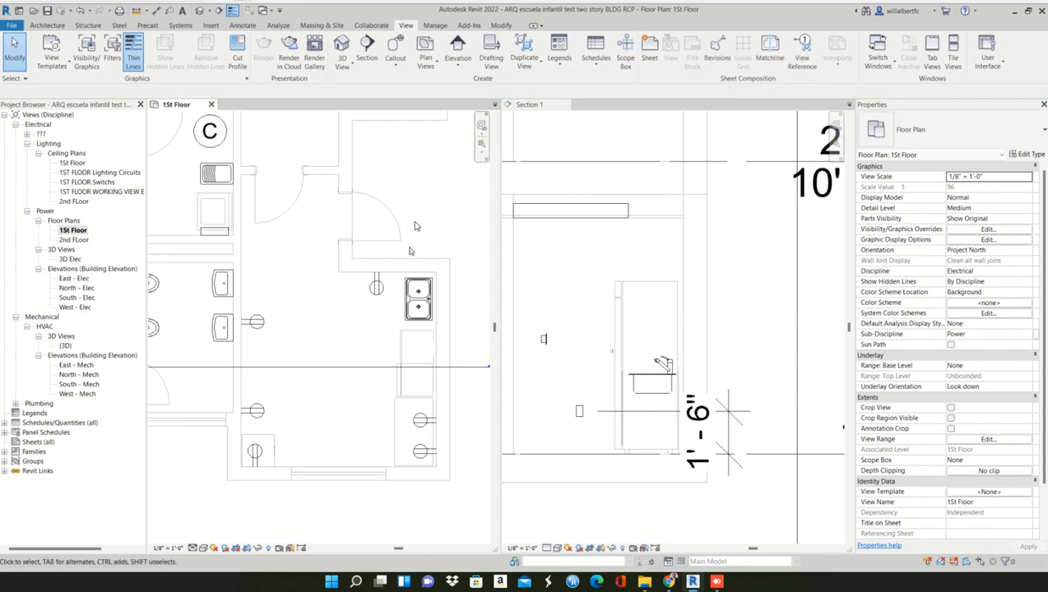
{"action": "key", "text": "Tab"}
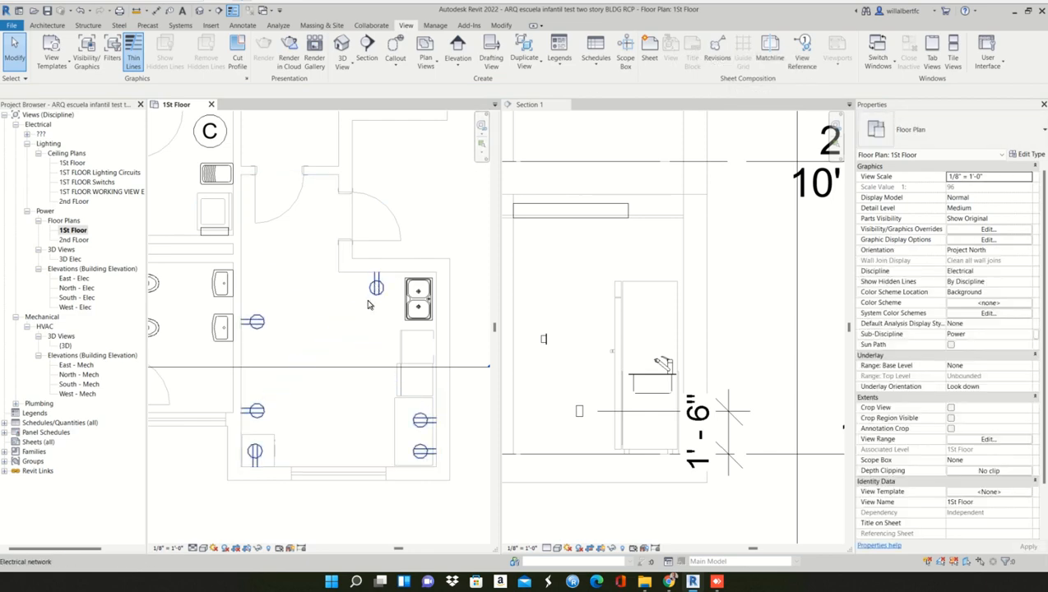
- Turn on the Wires model category in the 1St Floor plan's visibility/graphic overrides
{"action": "key", "text": "v"}
{"action": "key", "text": "v"}
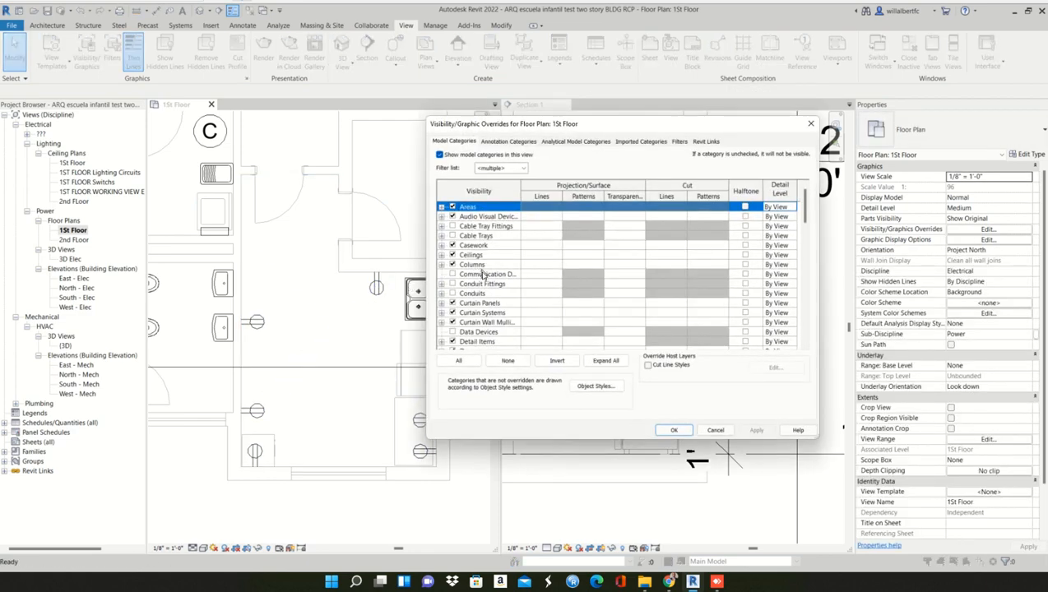
{"action": "left_click", "coordinate": [484, 274]}
{"action": "scroll", "coordinate": [484, 312], "scroll_direction": "down", "scroll_amount": 15}
{"action": "left_click", "coordinate": [484, 331]}
{"action": "scroll", "coordinate": [484, 332], "scroll_direction": "down", "scroll_amount": 1}
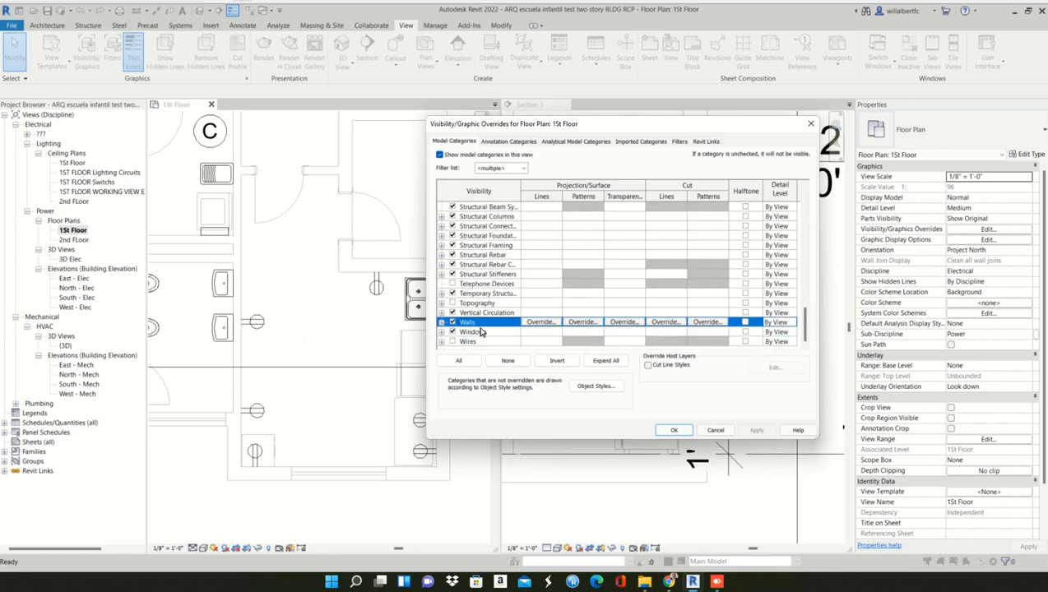
{"action": "left_click", "coordinate": [462, 341]}
{"action": "left_click", "coordinate": [757, 431]}
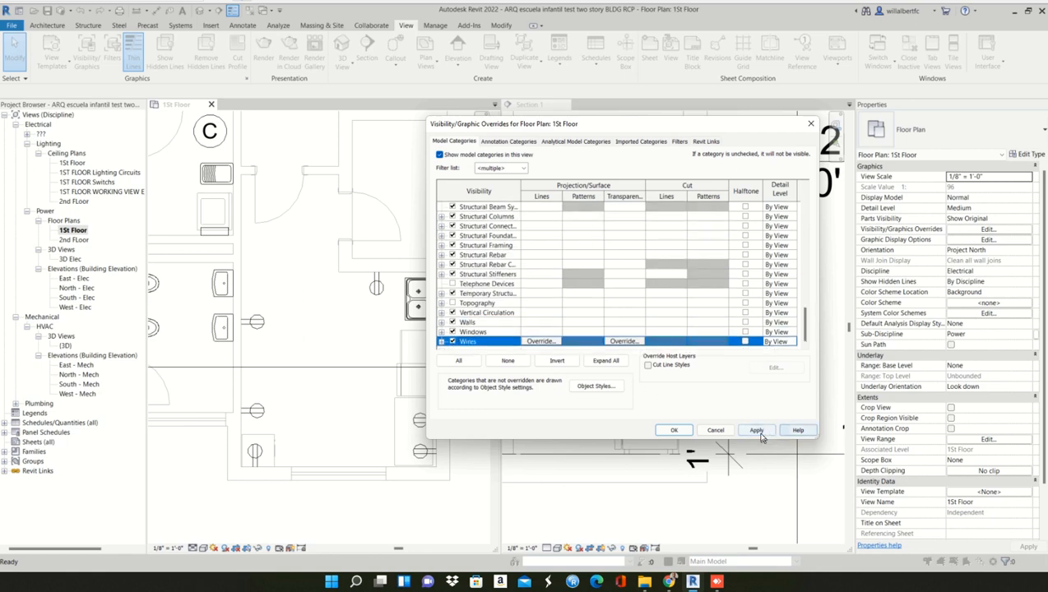
{"action": "left_click", "coordinate": [669, 432]}
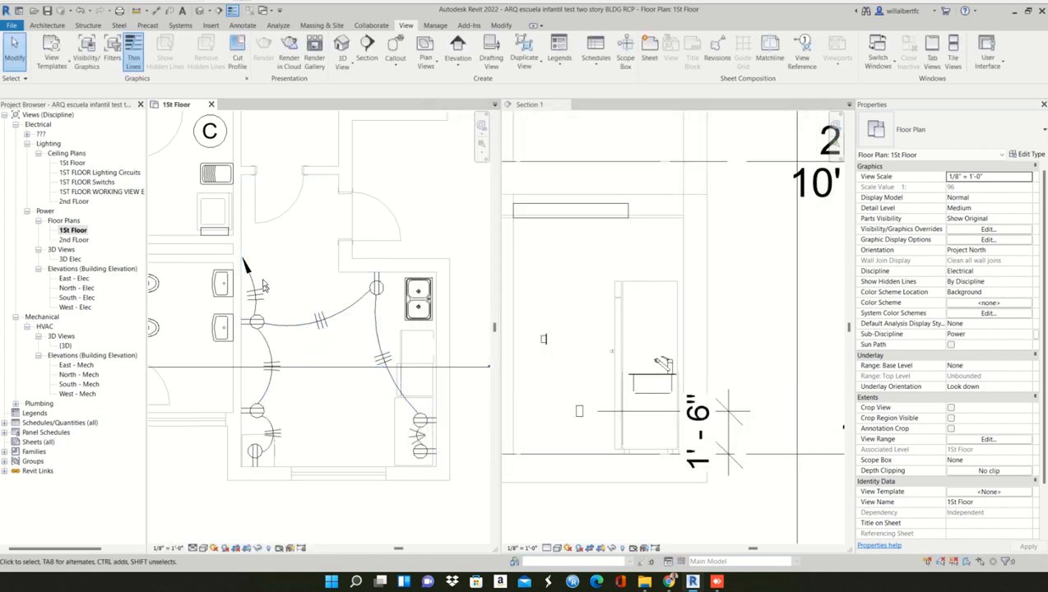
- Check the home run wire and the kitchen receptacle circuit, keeping Panel D as the circuit's panel
{"action": "left_click", "coordinate": [249, 280]}
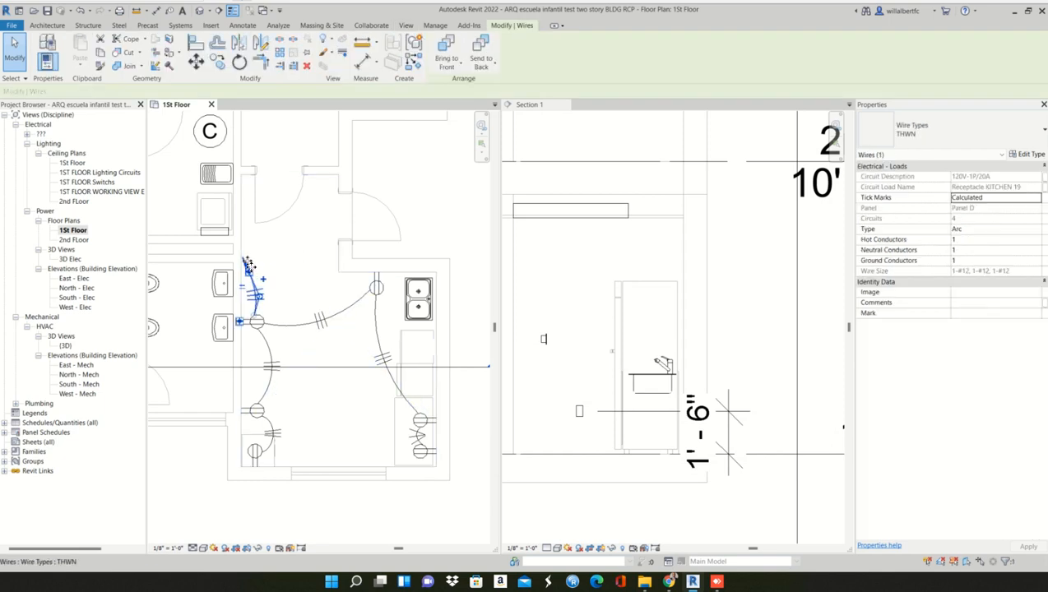
{"action": "key", "text": "Escape"}
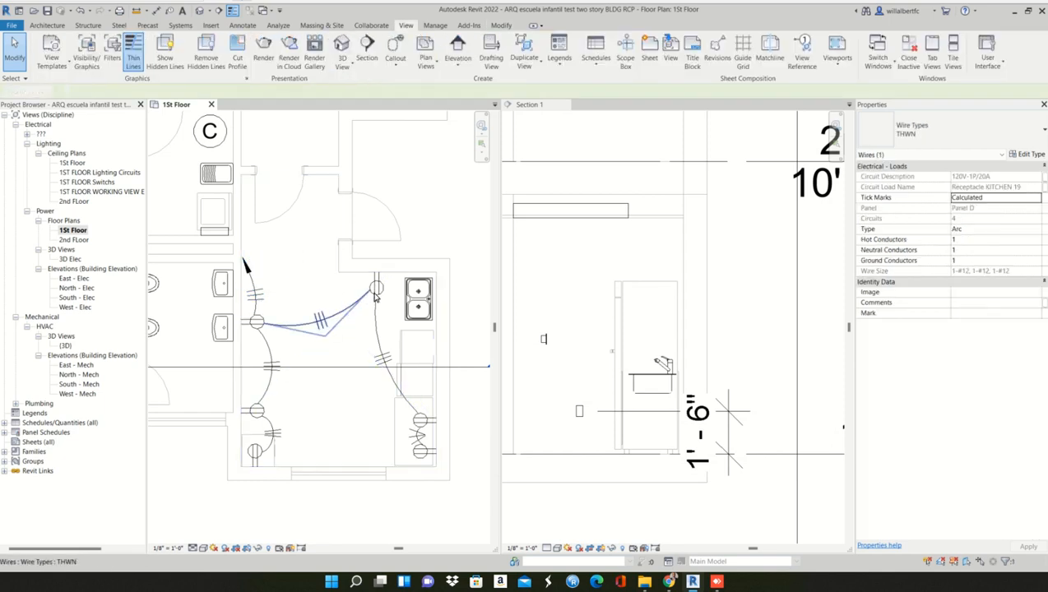
{"action": "left_click", "coordinate": [377, 298]}
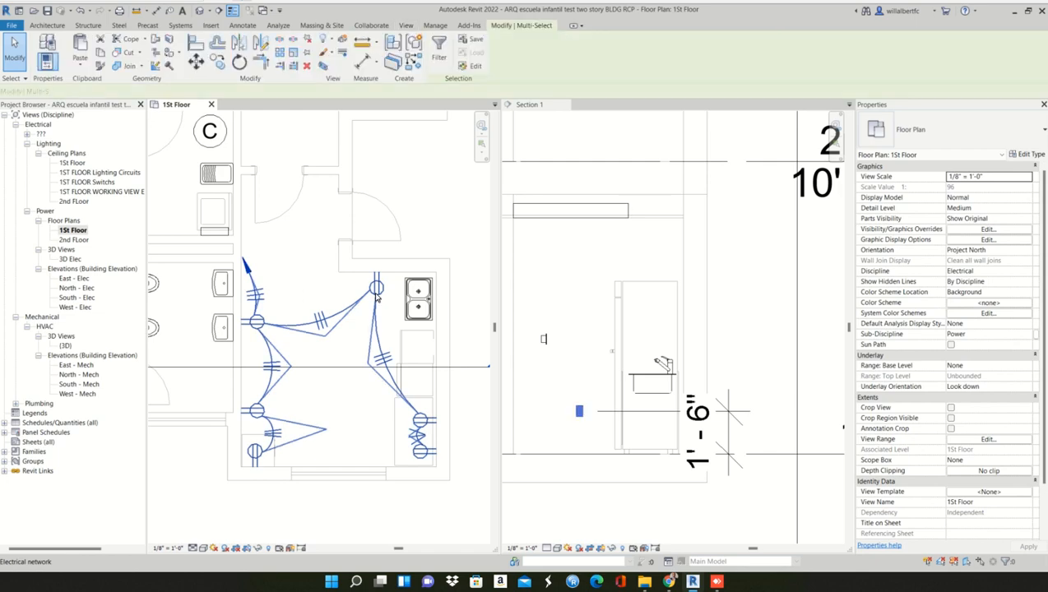
{"action": "key", "text": "Escape"}
{"action": "key", "text": "Tab"}
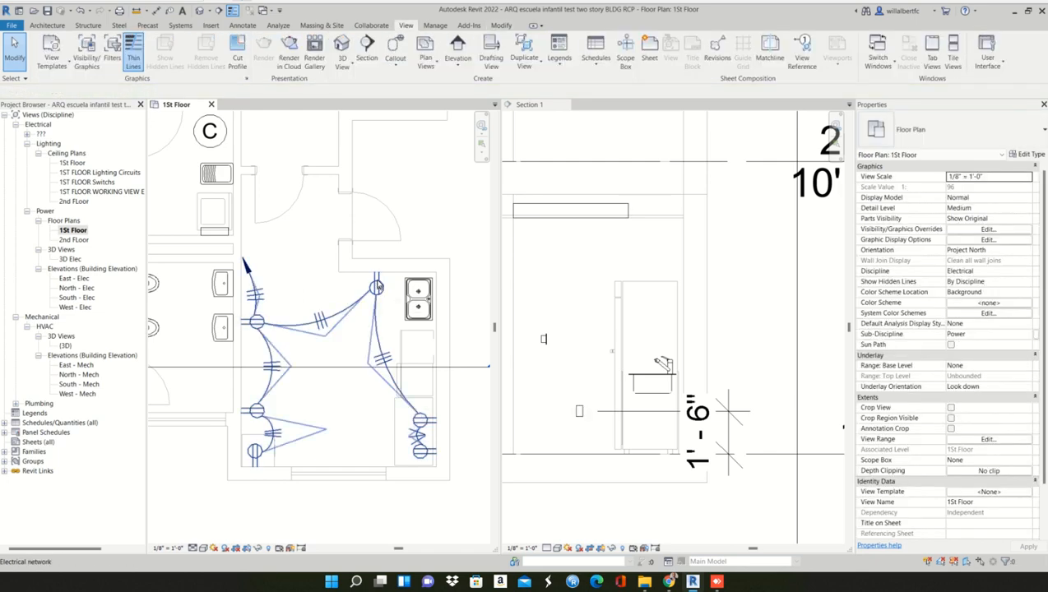
{"action": "left_click", "coordinate": [378, 285]}
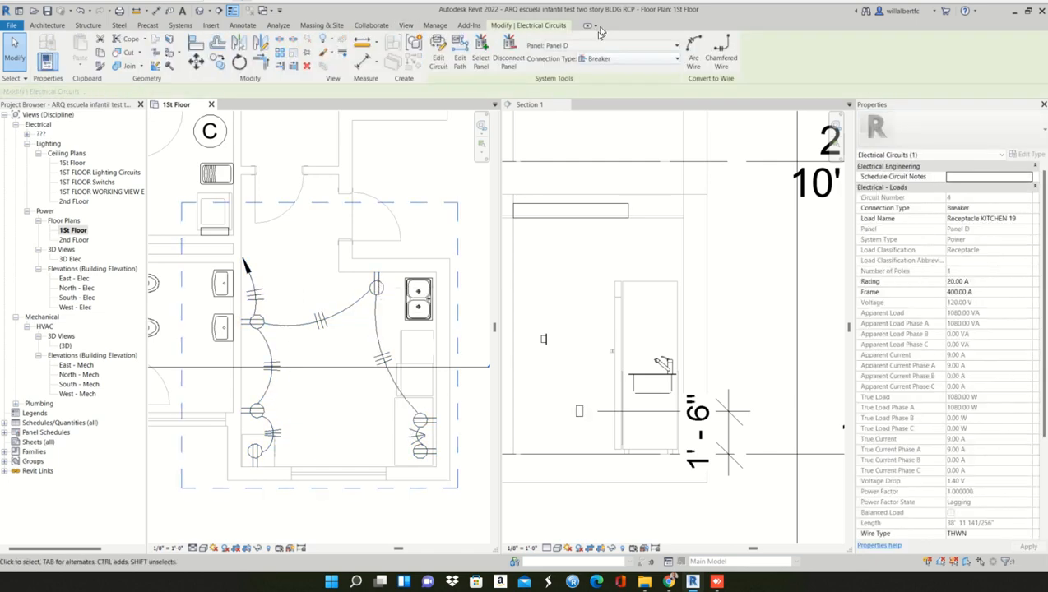
{"action": "left_click", "coordinate": [589, 48]}
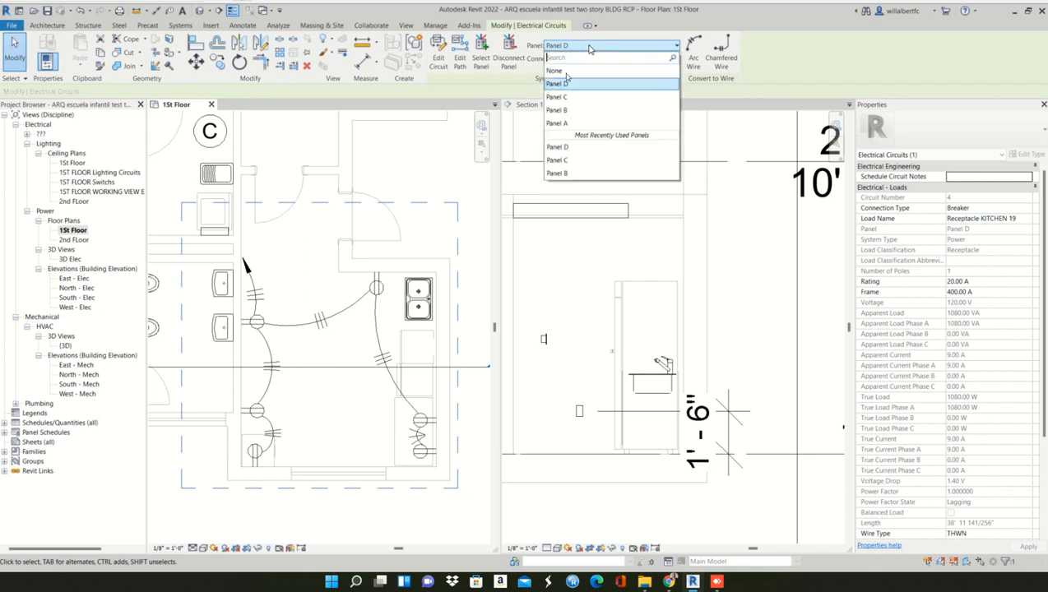
{"action": "left_click", "coordinate": [562, 85]}
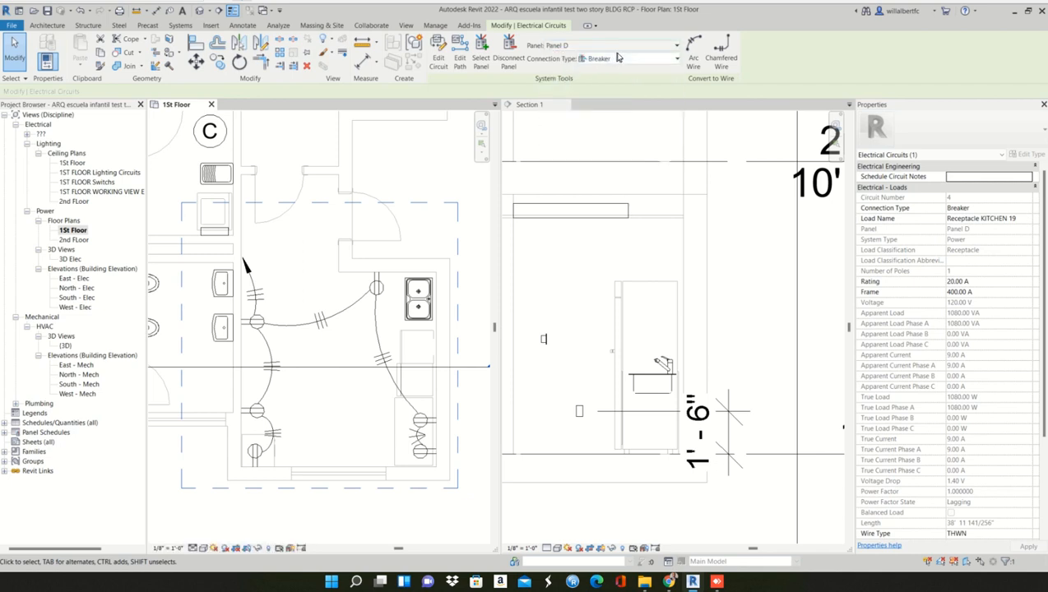
- Select the panelboard north of the kitchen circuit's home run and examine its properties, including panel name and circuiting data
{"action": "left_click", "coordinate": [197, 214]}
{"action": "left_click", "coordinate": [205, 232]}
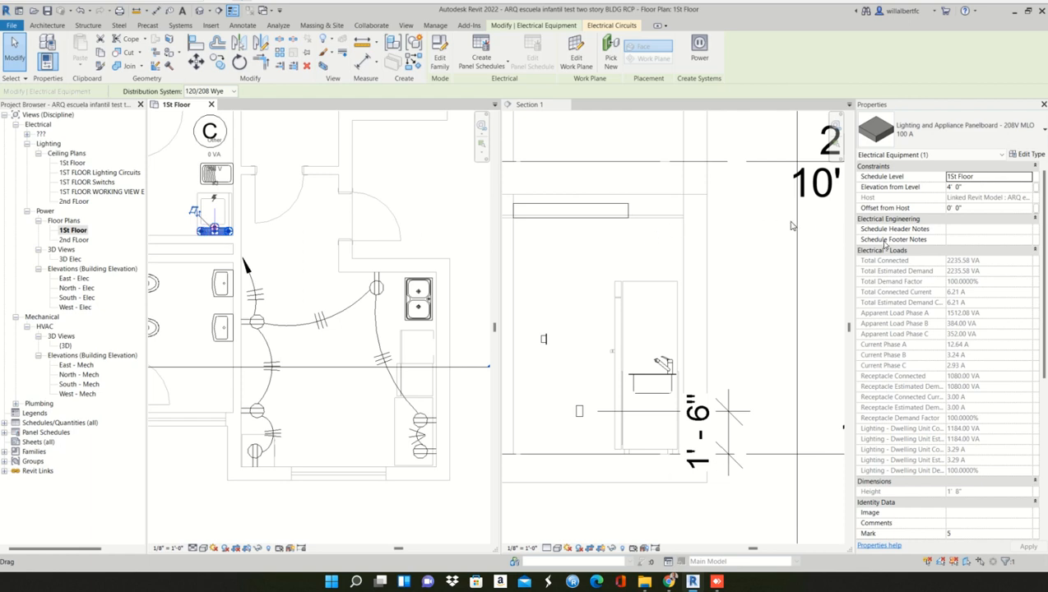
{"action": "scroll", "coordinate": [912, 346], "scroll_direction": "down", "scroll_amount": 9}
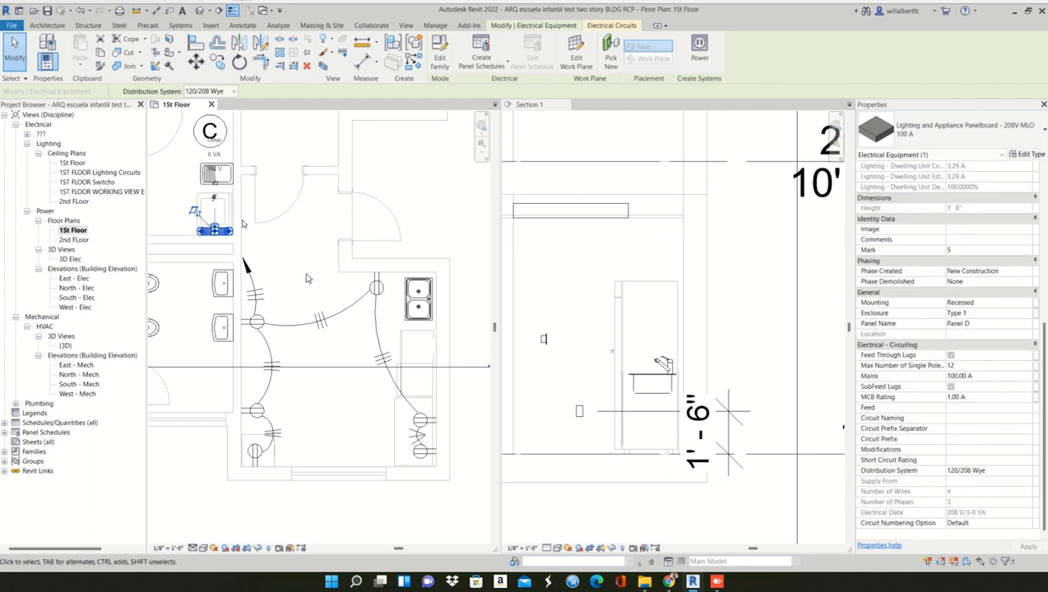
- Select the electrical circuit of the kitchen receptacles and set its panel to Panel C
{"action": "scroll", "coordinate": [283, 284], "scroll_direction": "down", "scroll_amount": 2}
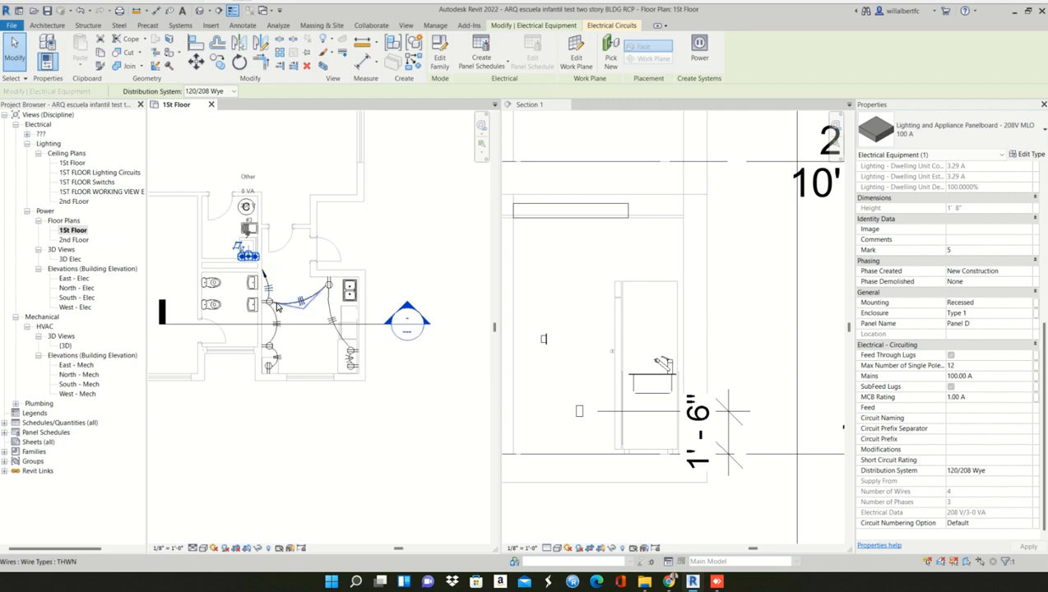
{"action": "key", "text": "Escape"}
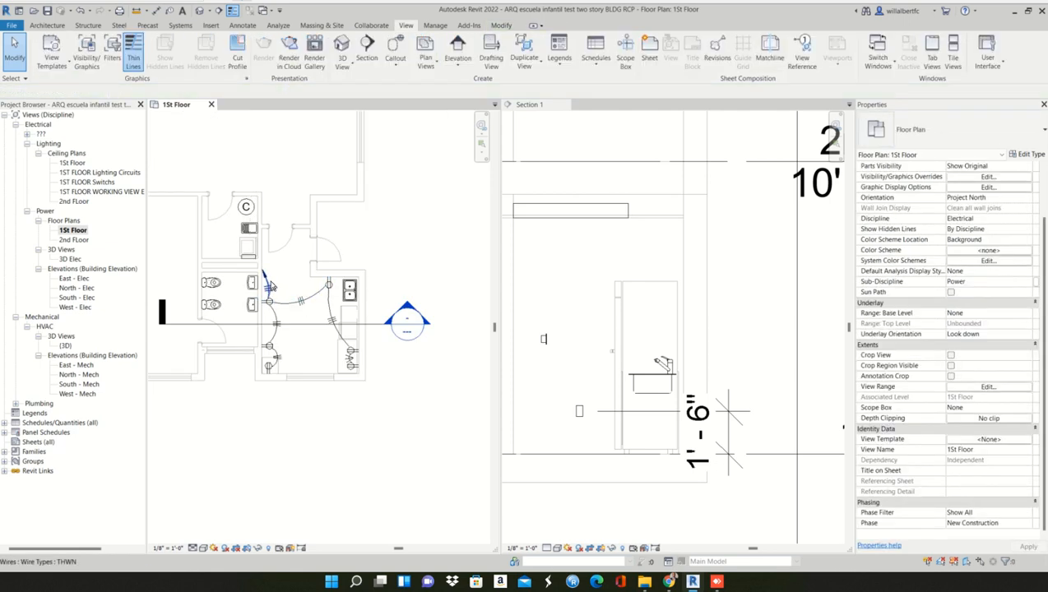
{"action": "key", "text": "Tab"}
{"action": "left_click", "coordinate": [270, 290]}
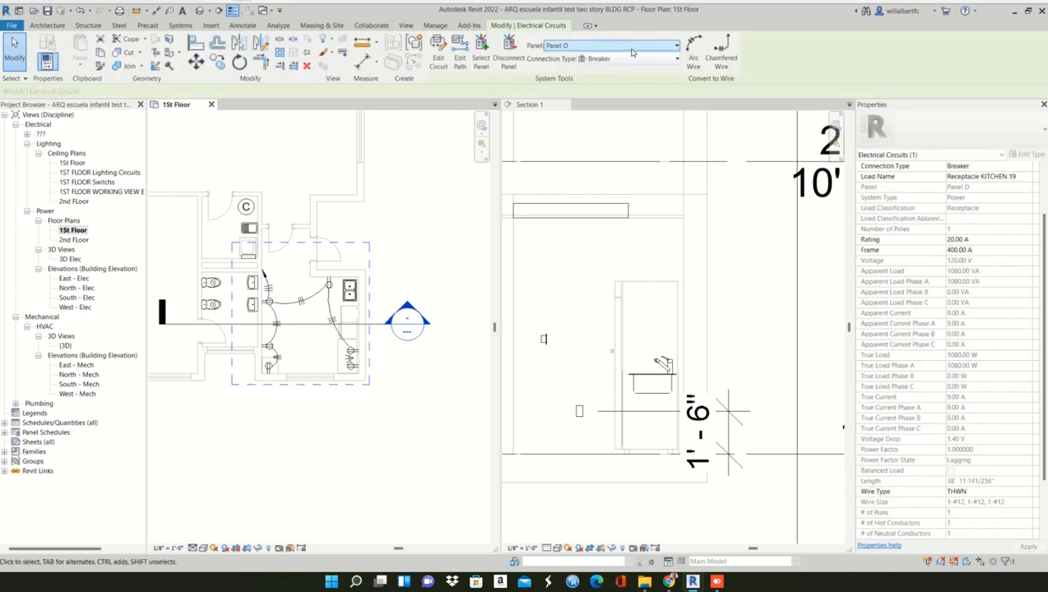
{"action": "left_click", "coordinate": [627, 47]}
{"action": "left_click", "coordinate": [560, 96]}
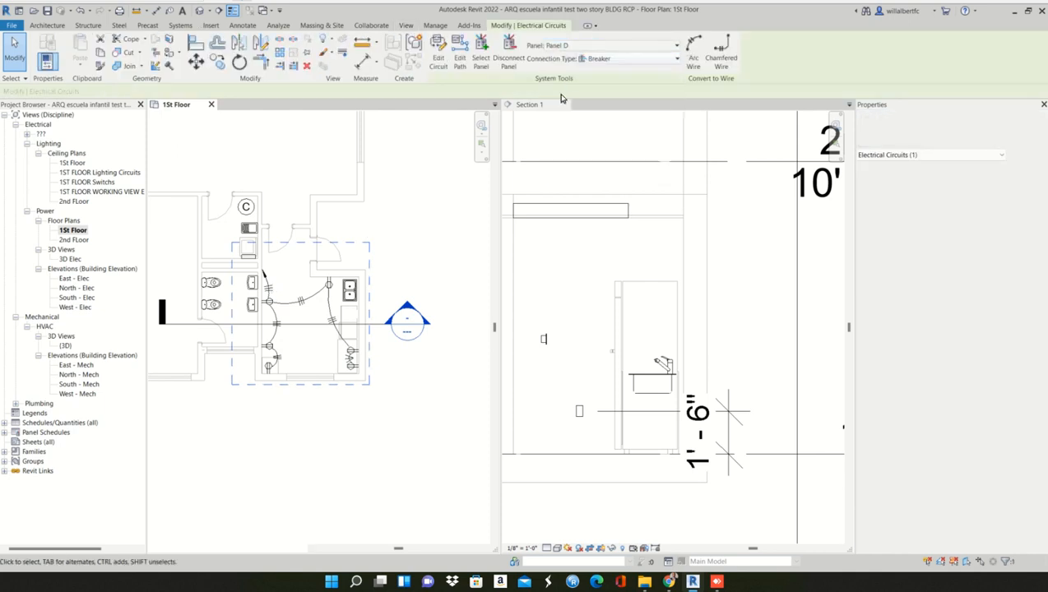
- Stretch the arrow end of the kitchen home run wire to the Panel C panelboard at the wall beside the northwest toilet
{"action": "scroll", "coordinate": [302, 265], "scroll_direction": "down", "scroll_amount": 4}
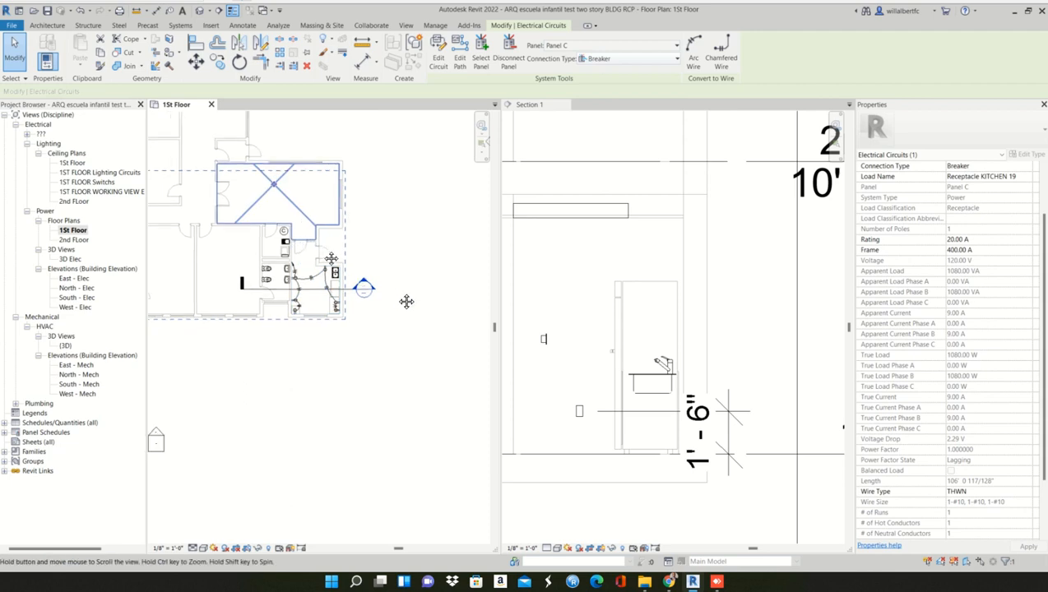
{"action": "middle_click_drag", "start_coordinate": [407, 302], "coordinate": [442, 310]}
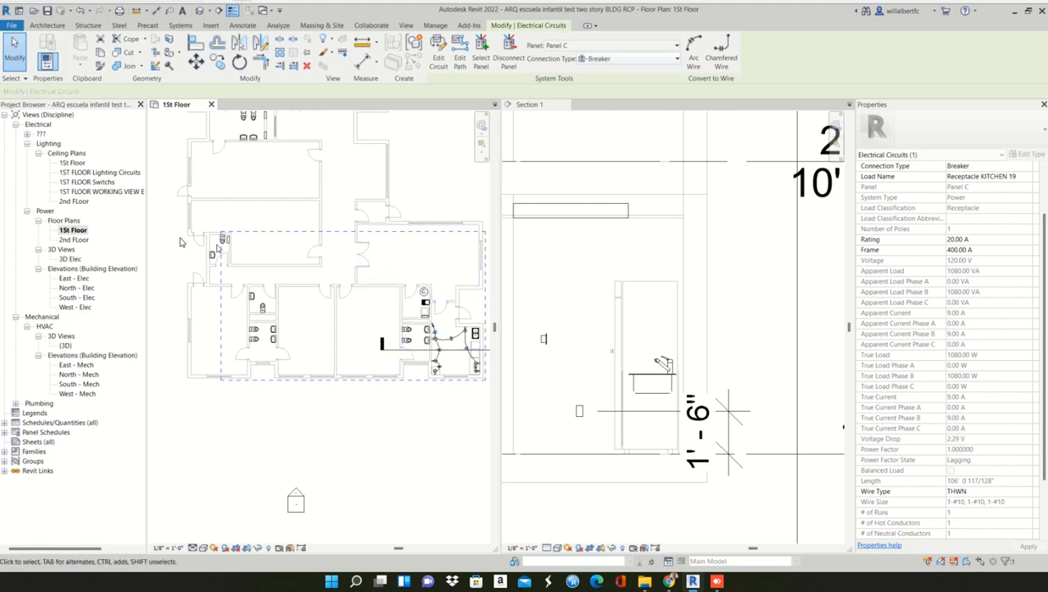
{"action": "scroll", "coordinate": [445, 325], "scroll_direction": "up", "scroll_amount": 2}
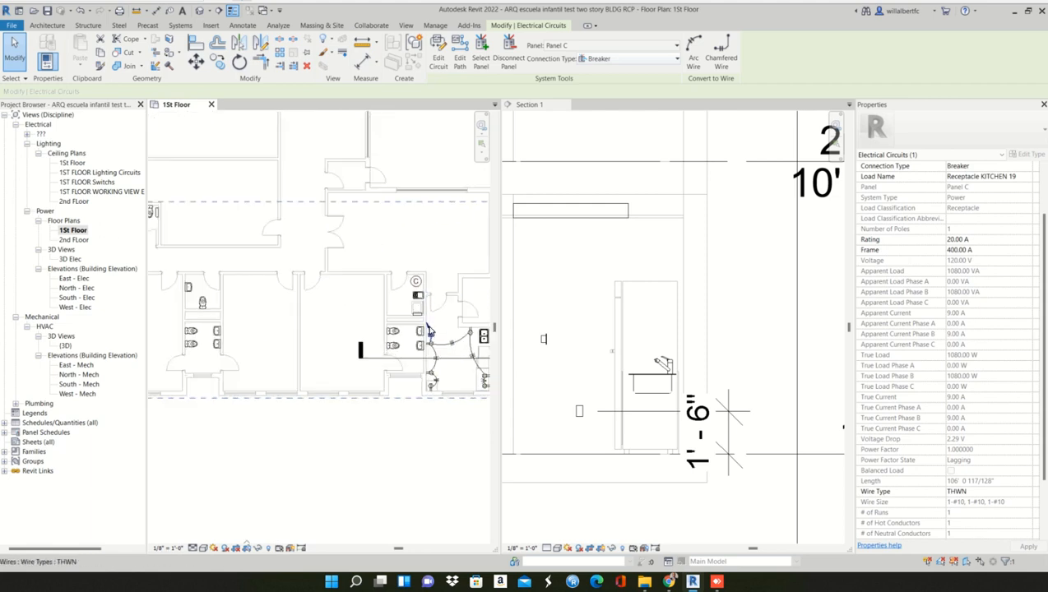
{"action": "left_click", "coordinate": [428, 332]}
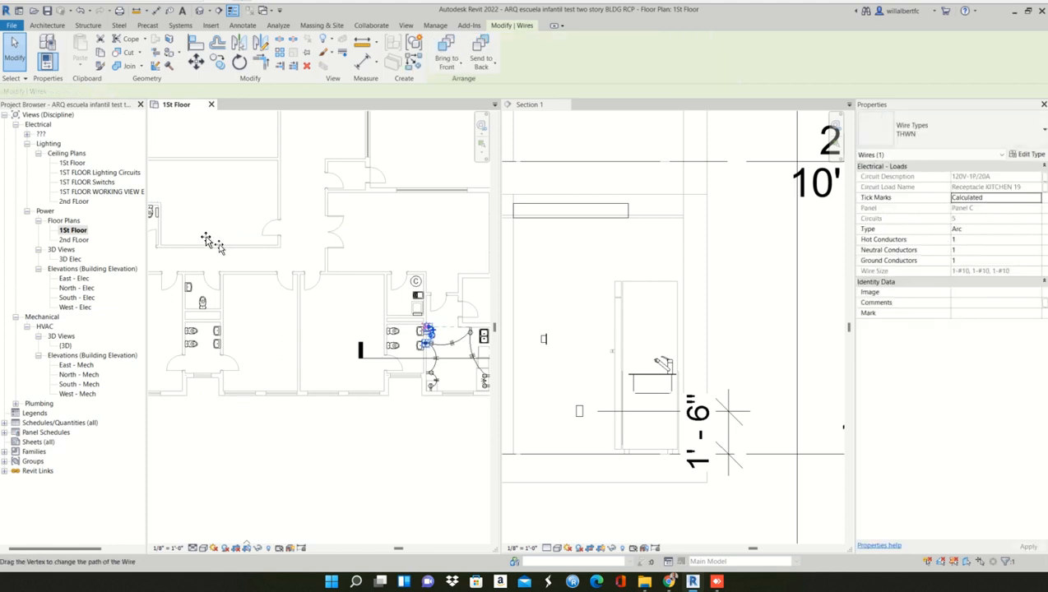
{"action": "left_click_drag", "start_coordinate": [426, 328], "coordinate": [155, 213]}
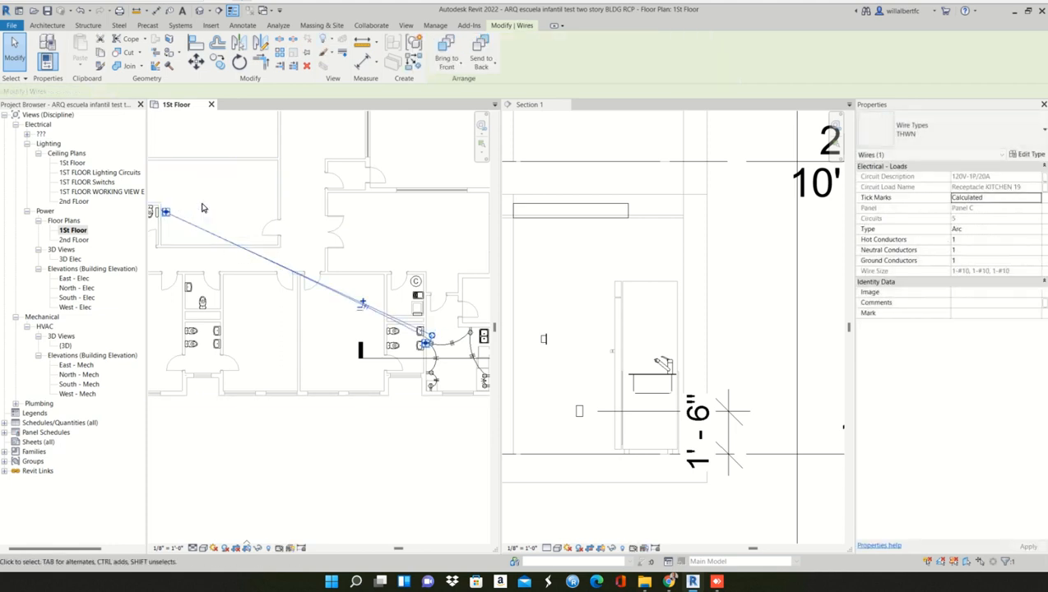
{"action": "left_click", "coordinate": [189, 237]}
- Close the Section 1 view so that only the 1St Floor plan is open
{"action": "middle_click_drag", "start_coordinate": [189, 236], "coordinate": [257, 254]}
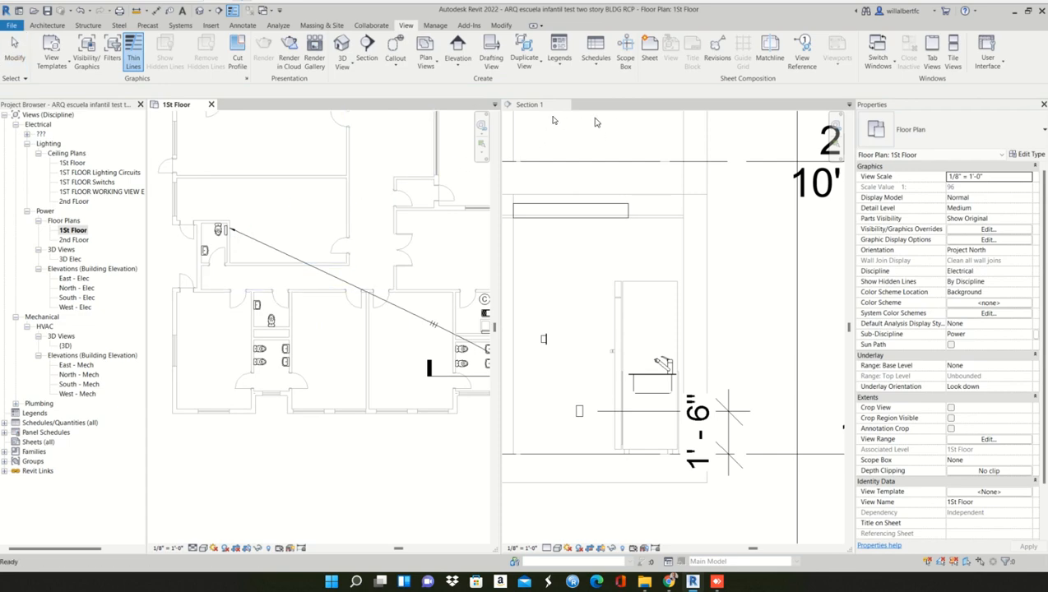
{"action": "left_click", "coordinate": [556, 110]}
{"action": "left_click", "coordinate": [566, 104]}
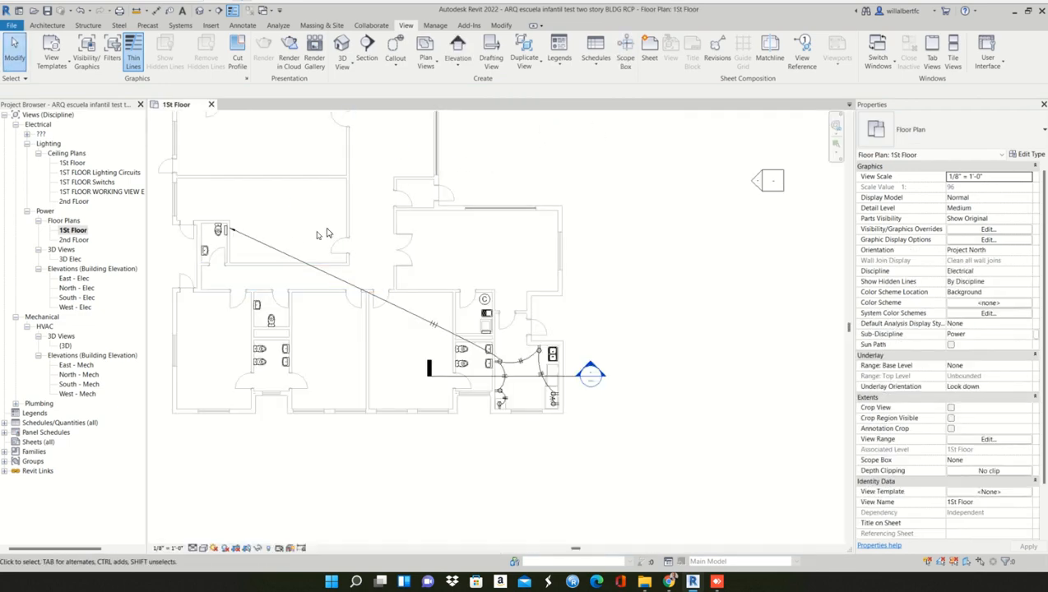
- Select the Panel C panelboard at the home run wire's arrow and open its panel schedule for editing
{"action": "scroll", "coordinate": [230, 238], "scroll_direction": "up", "scroll_amount": 5}
{"action": "left_click", "coordinate": [227, 230]}
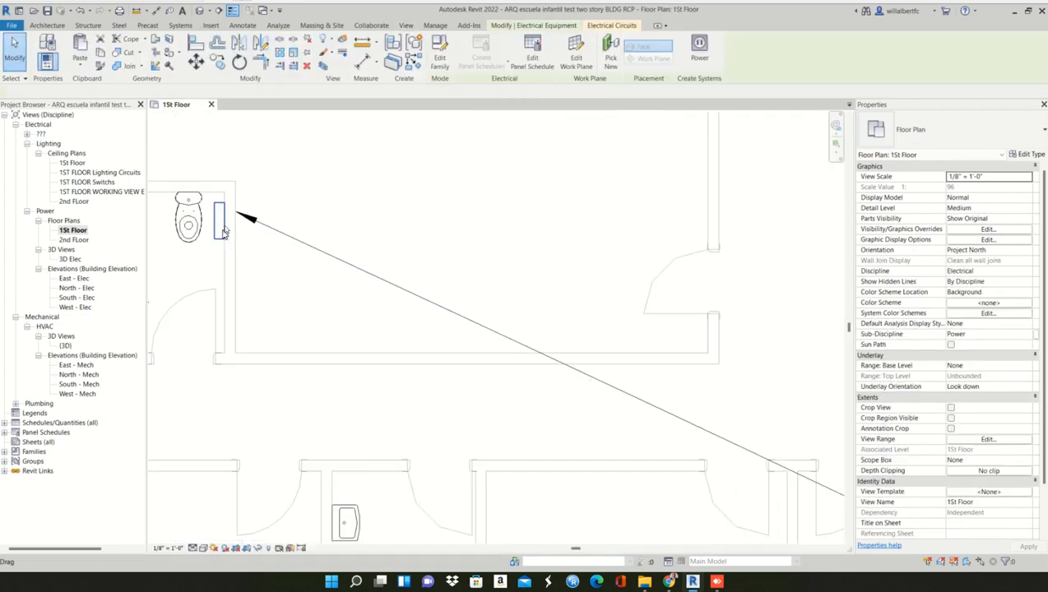
{"action": "scroll", "coordinate": [229, 230], "scroll_direction": "up", "scroll_amount": 3}
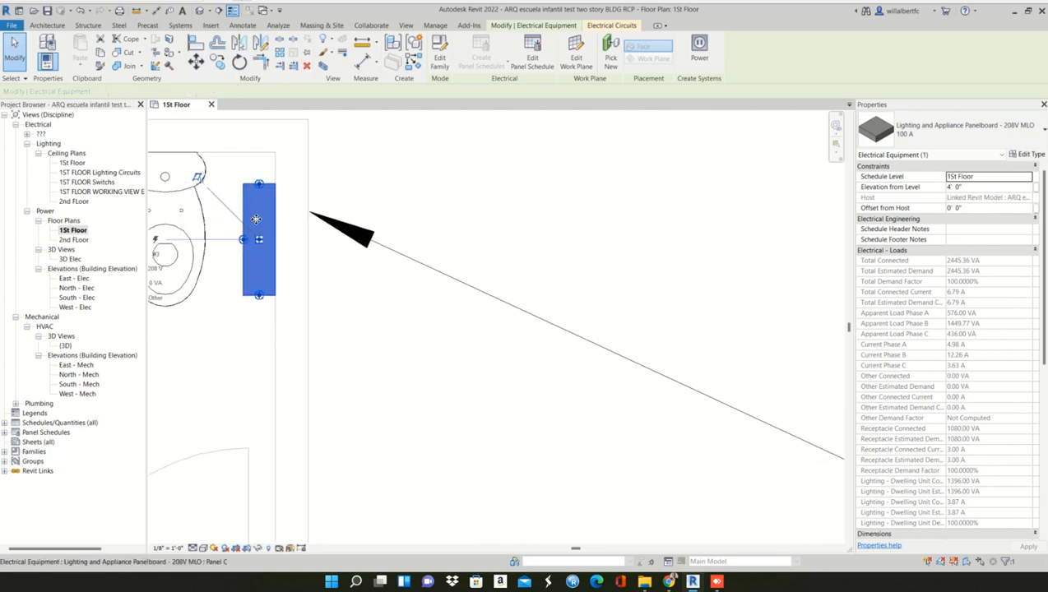
{"action": "key", "text": "Escape"}
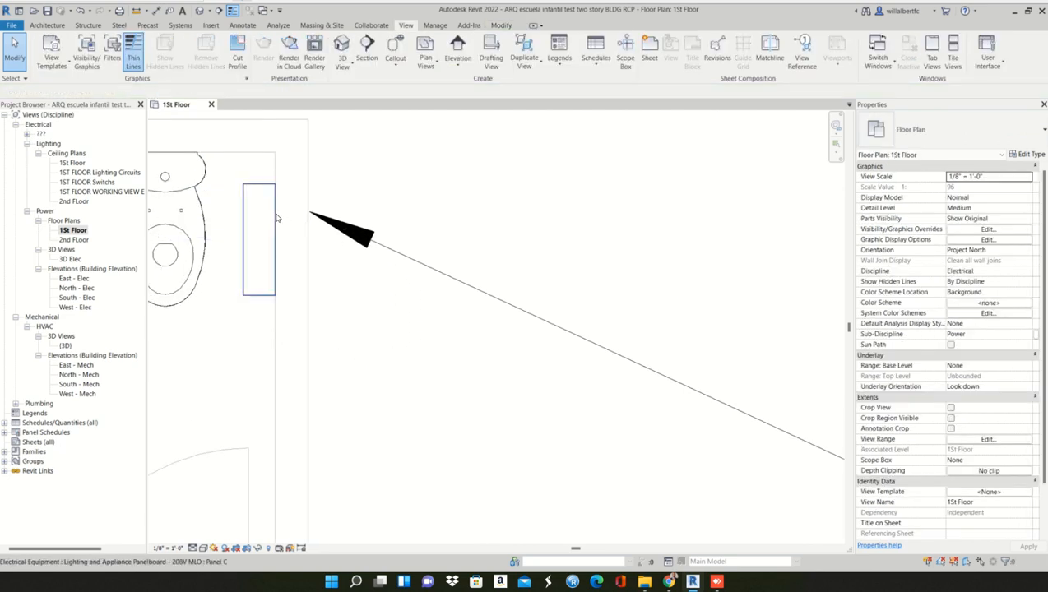
{"action": "left_click", "coordinate": [265, 216]}
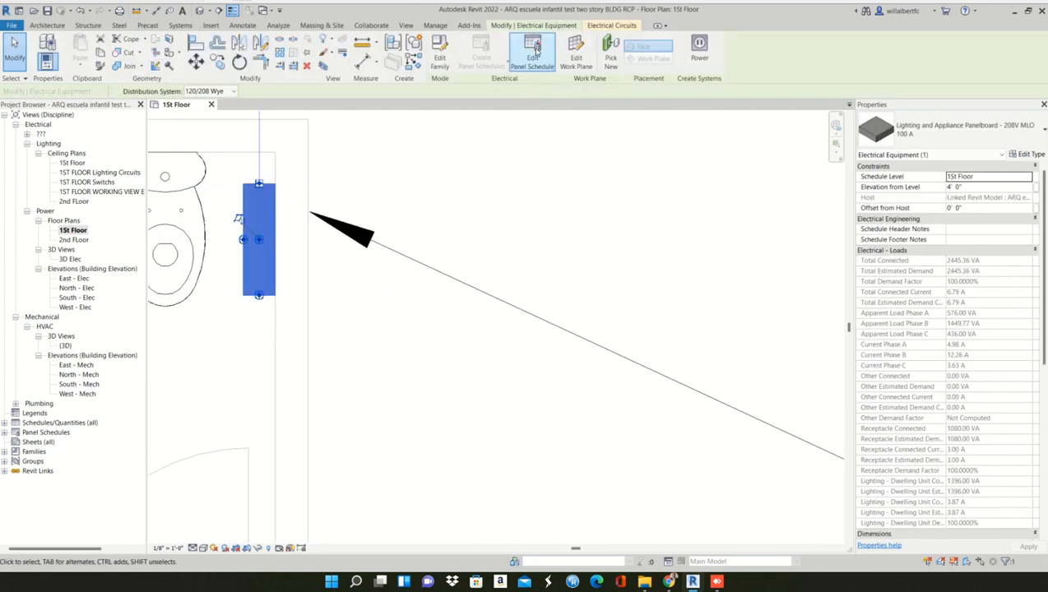
{"action": "left_click", "coordinate": [537, 51]}
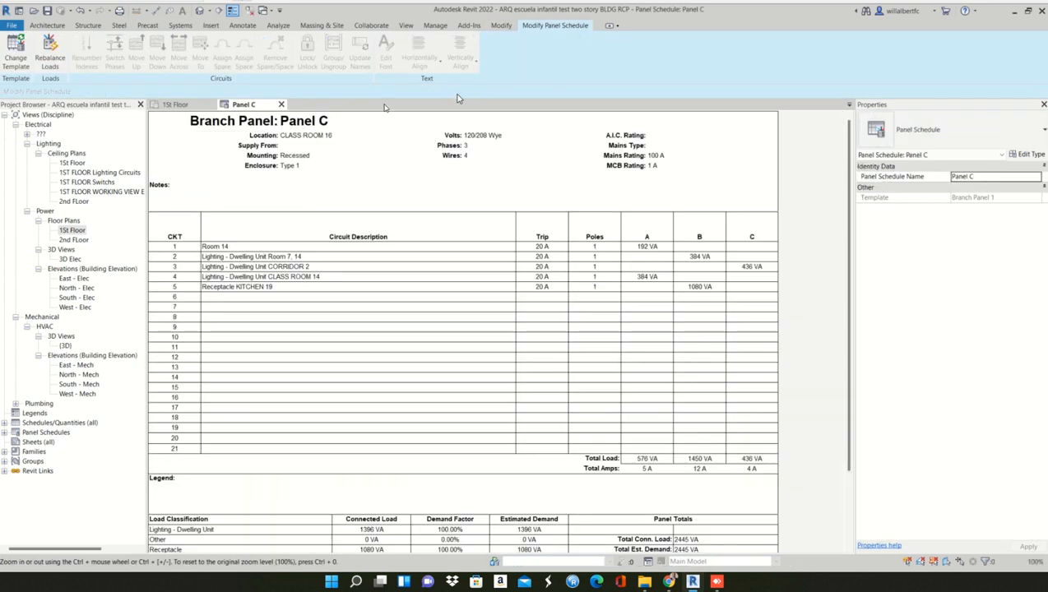
- Check the Receptacle KITCHEN 19 circuit in the Panel C schedule and rebalance the panel's loads
{"action": "left_click", "coordinate": [269, 286]}
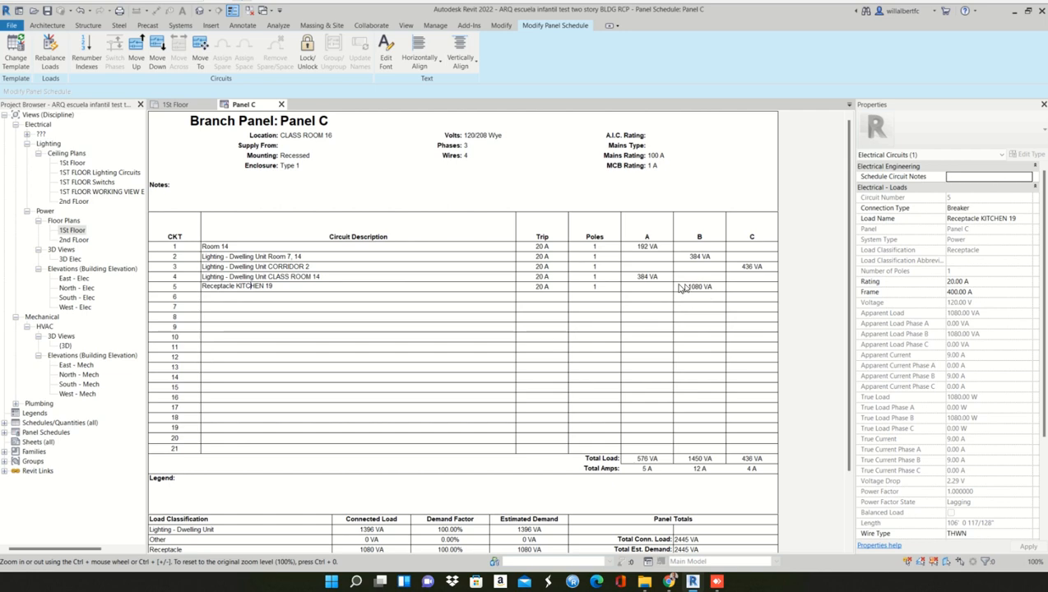
{"action": "left_click", "coordinate": [50, 54]}
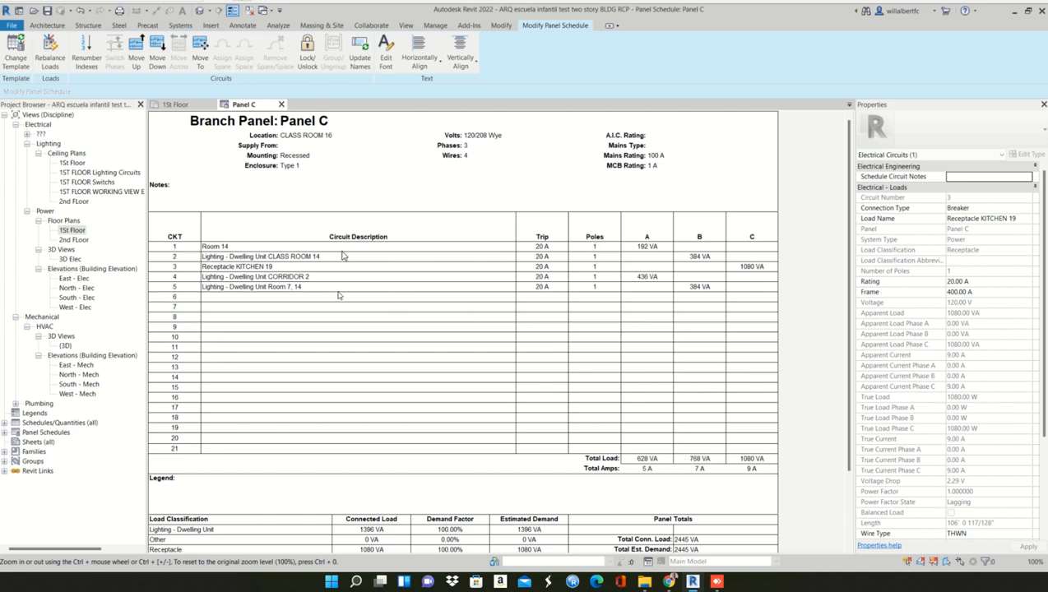
{"action": "left_click", "coordinate": [414, 357]}
- Examine the Receptacle load classification and its demand factor in the Panel C schedule
{"action": "scroll", "coordinate": [414, 358], "scroll_direction": "down", "scroll_amount": 3}
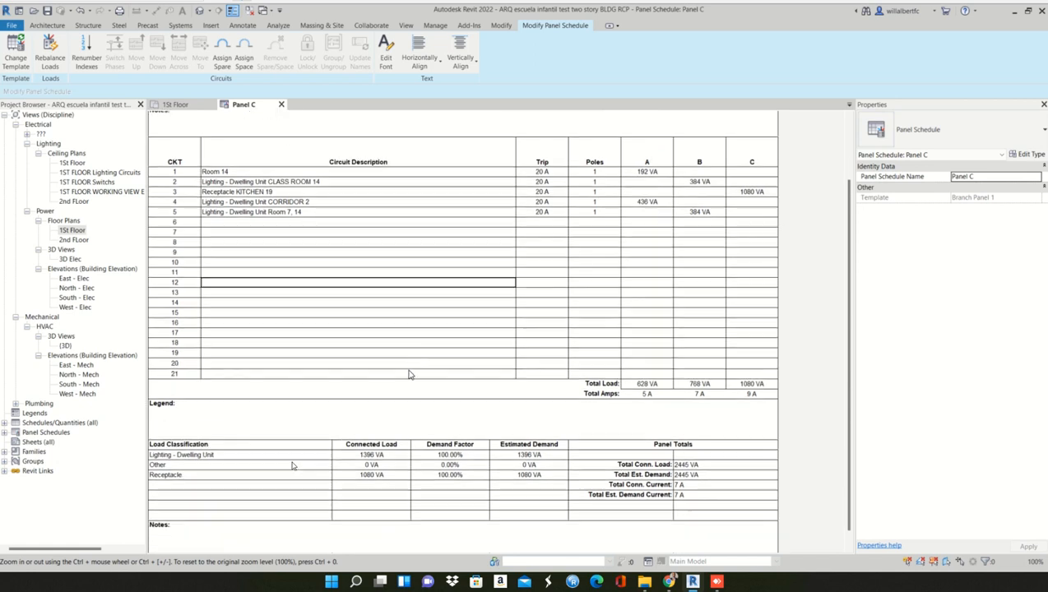
{"action": "left_click", "coordinate": [198, 476]}
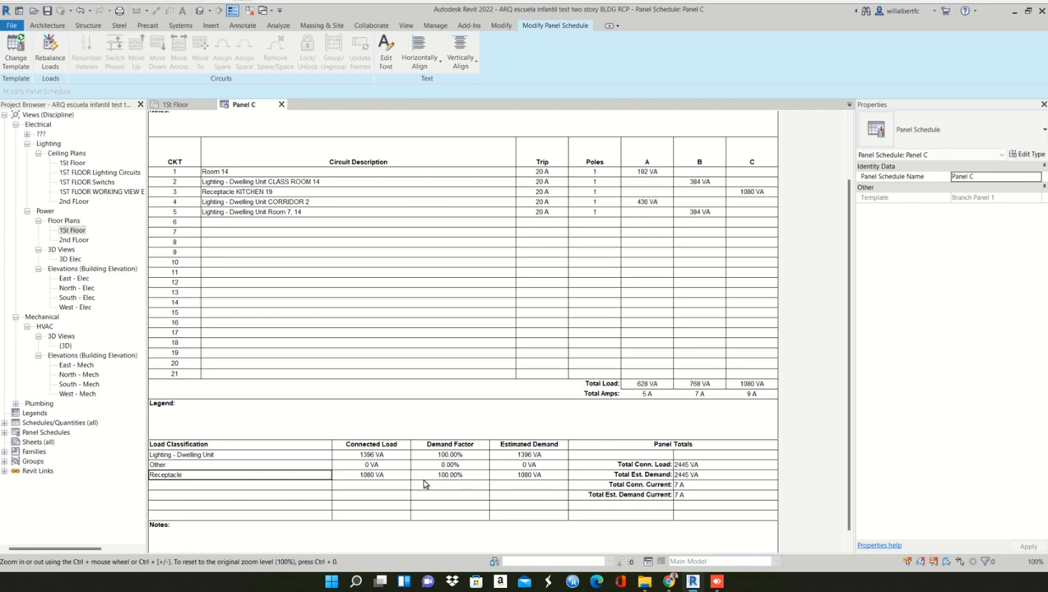
{"action": "left_click", "coordinate": [460, 478]}
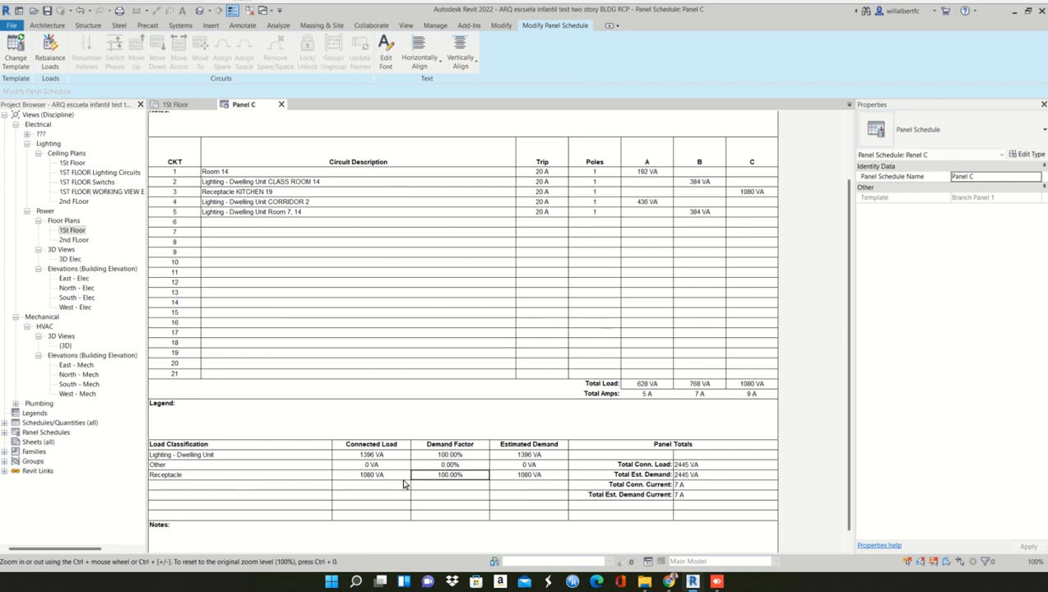
- Return to the 1St Floor plan and open the Receptacle demand factor from the load calculations in Electrical Settings
{"action": "left_click", "coordinate": [188, 106]}
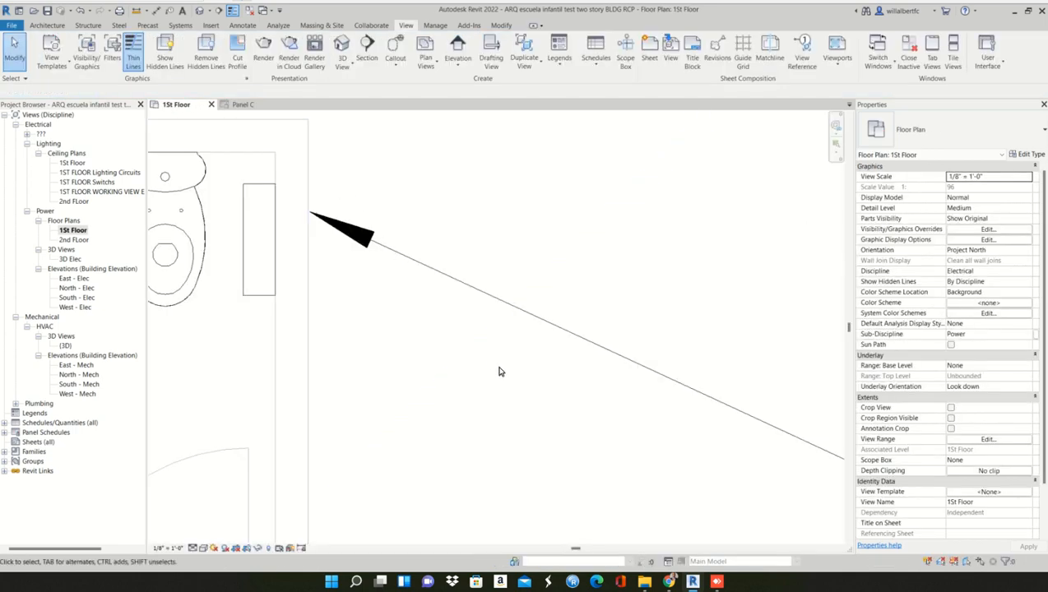
{"action": "key", "text": "e"}
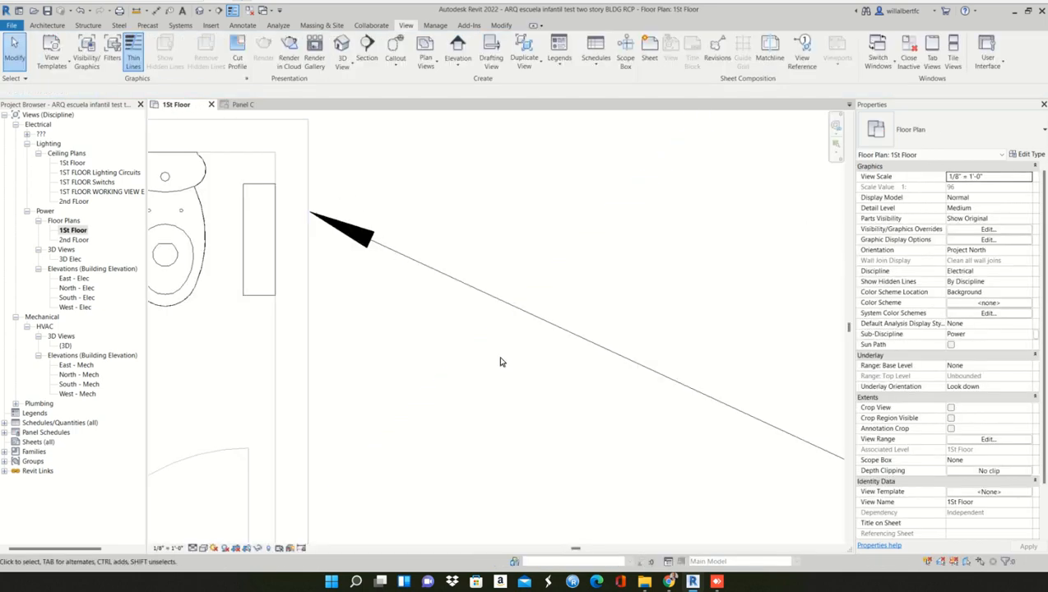
{"action": "key", "text": "c"}
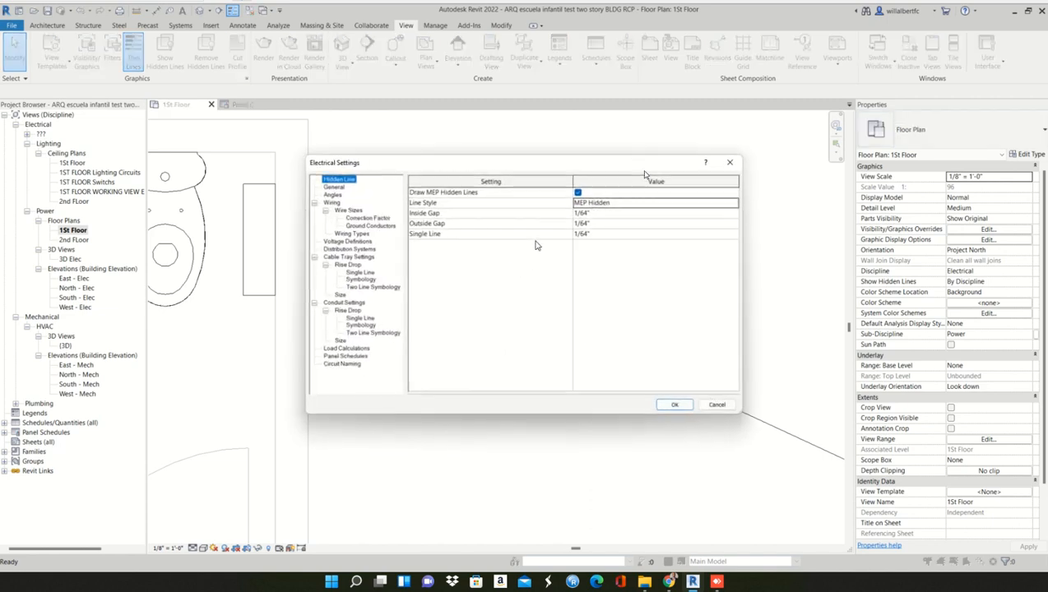
{"action": "left_click", "coordinate": [356, 351]}
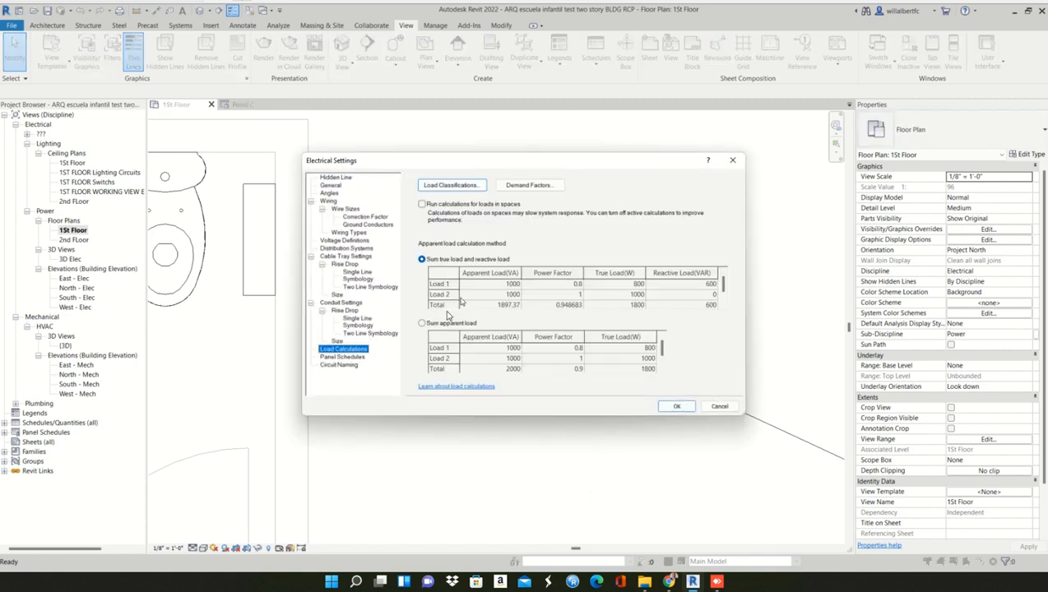
{"action": "left_click", "coordinate": [512, 187]}
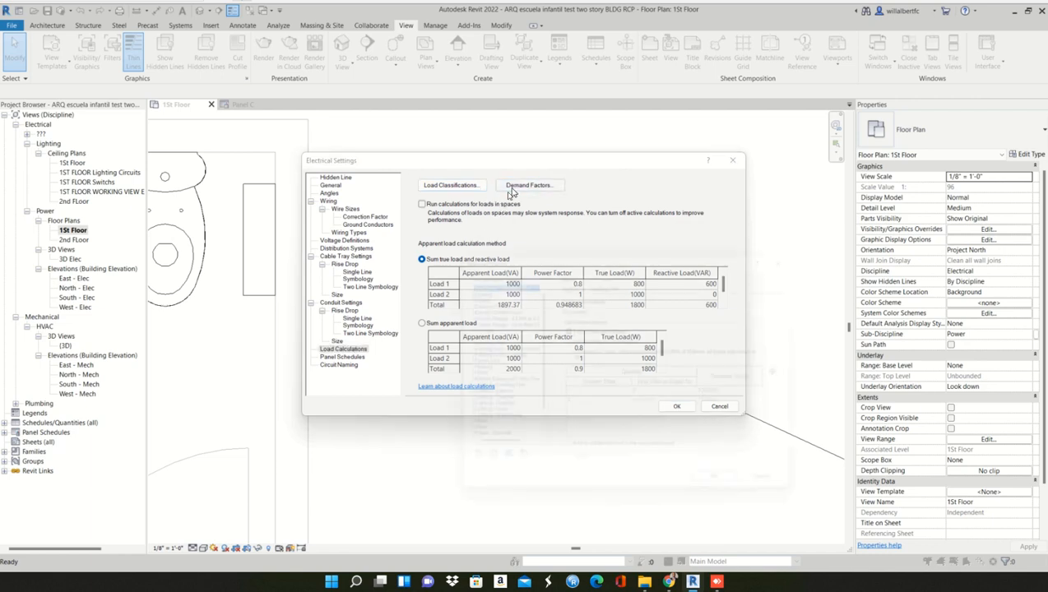
{"action": "left_click", "coordinate": [487, 406]}
{"action": "scroll", "coordinate": [488, 407], "scroll_direction": "down", "scroll_amount": 1}
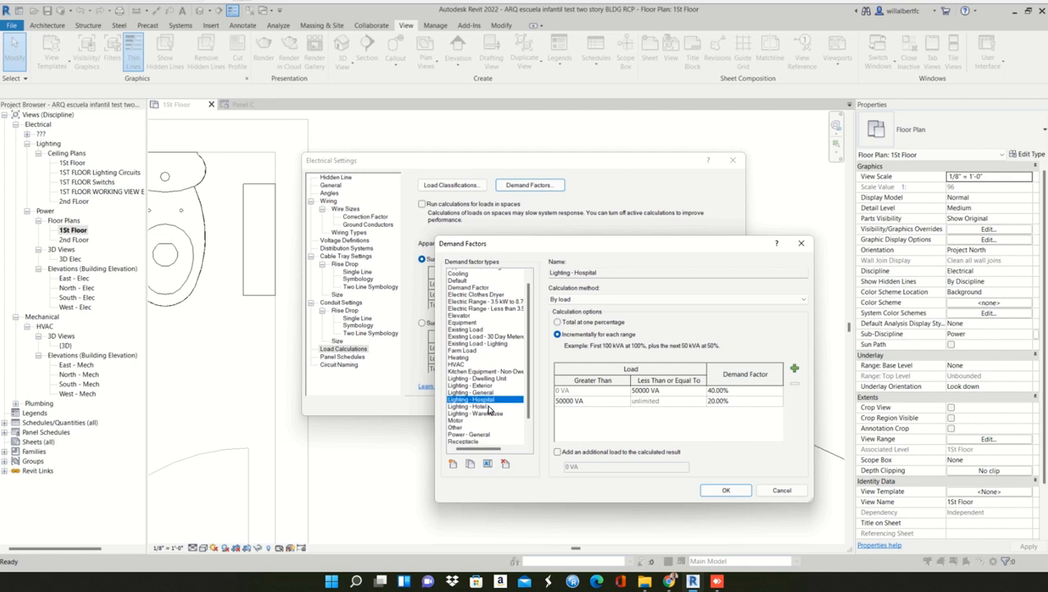
{"action": "key", "text": "r"}
{"action": "scroll", "coordinate": [487, 428], "scroll_direction": "down", "scroll_amount": 1}
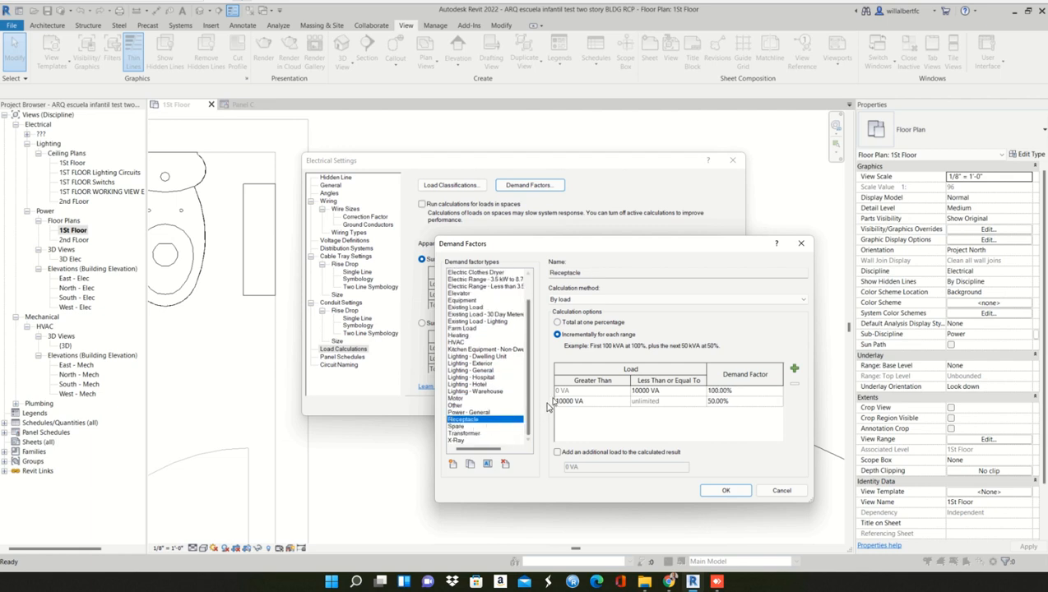
- Set the Receptacle demand factor to total at one percentage, with 125% for loads up to 10000 VA, and accept the electrical settings
{"action": "left_click", "coordinate": [605, 326]}
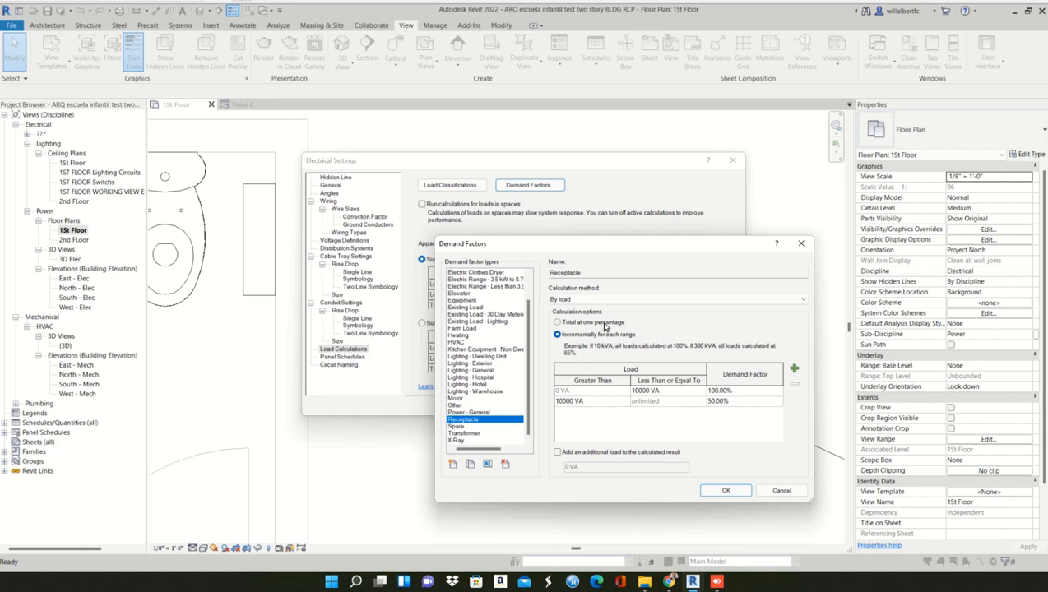
{"action": "left_click", "coordinate": [604, 301]}
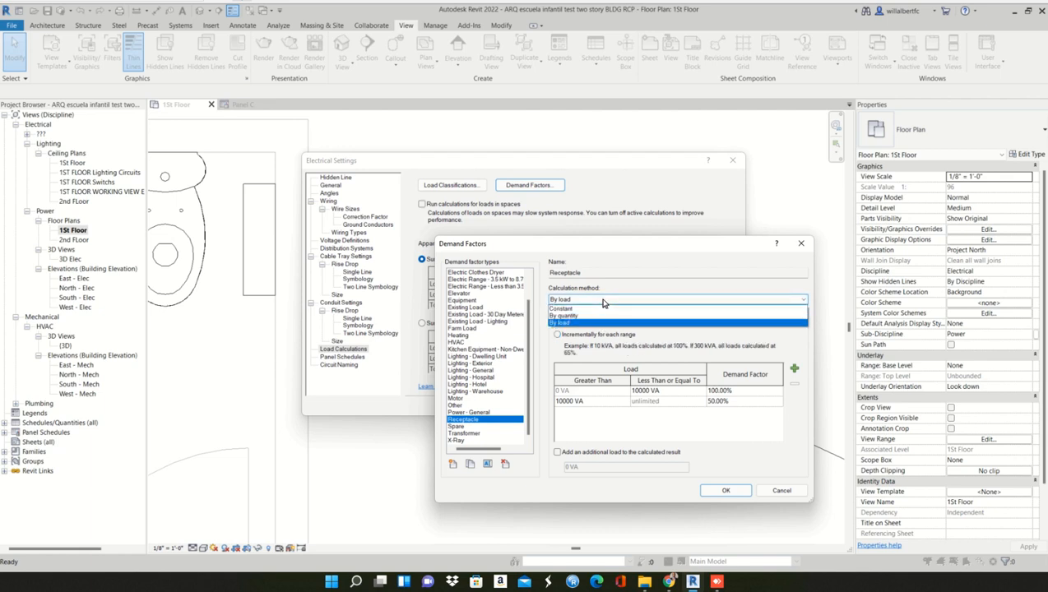
{"action": "left_click", "coordinate": [603, 302]}
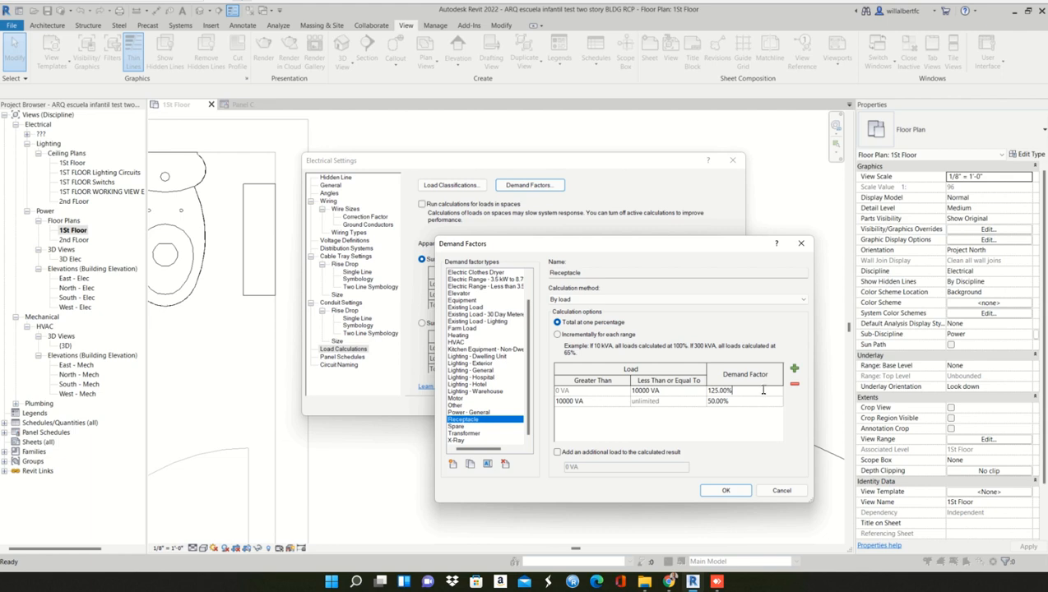
{"action": "left_click", "coordinate": [727, 491]}
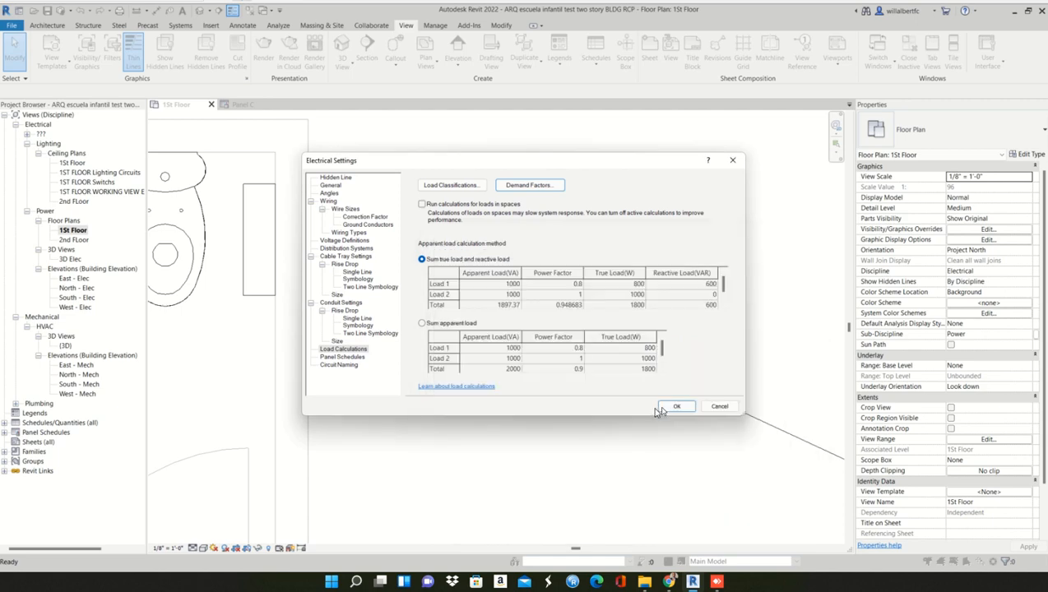
{"action": "left_click", "coordinate": [676, 407]}
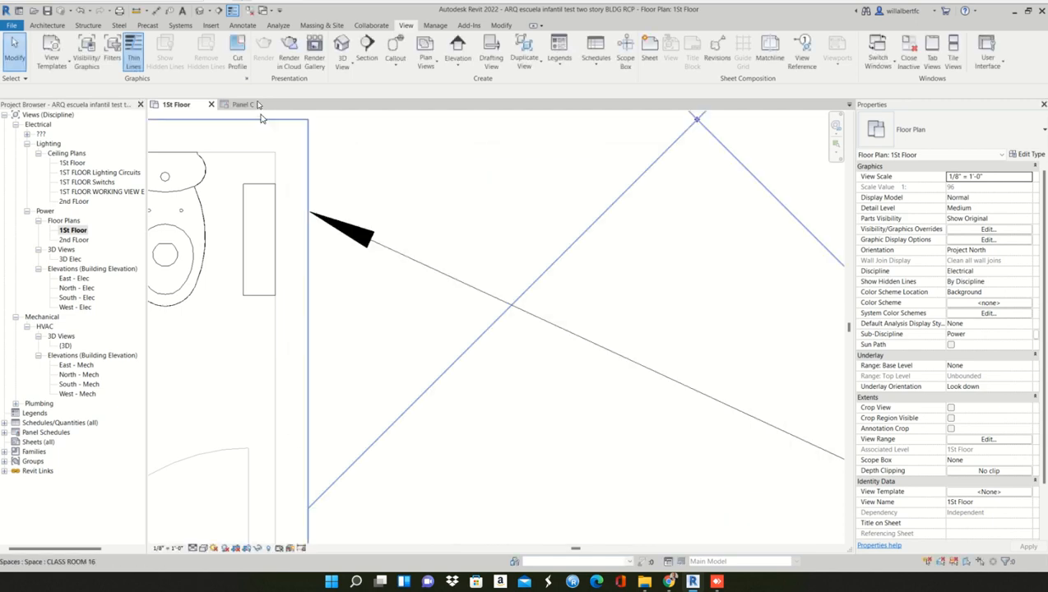
- Check the Receptacle connected load, demand factor and estimated demand in the Panel C schedule
{"action": "left_click", "coordinate": [250, 104]}
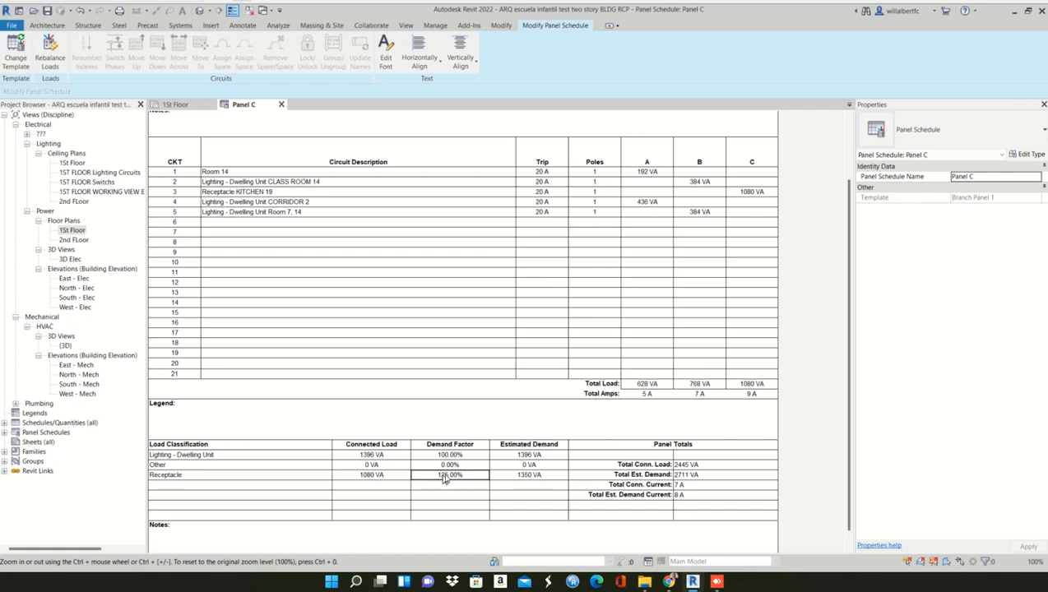
{"action": "left_click", "coordinate": [401, 481]}
{"action": "left_click", "coordinate": [507, 478]}
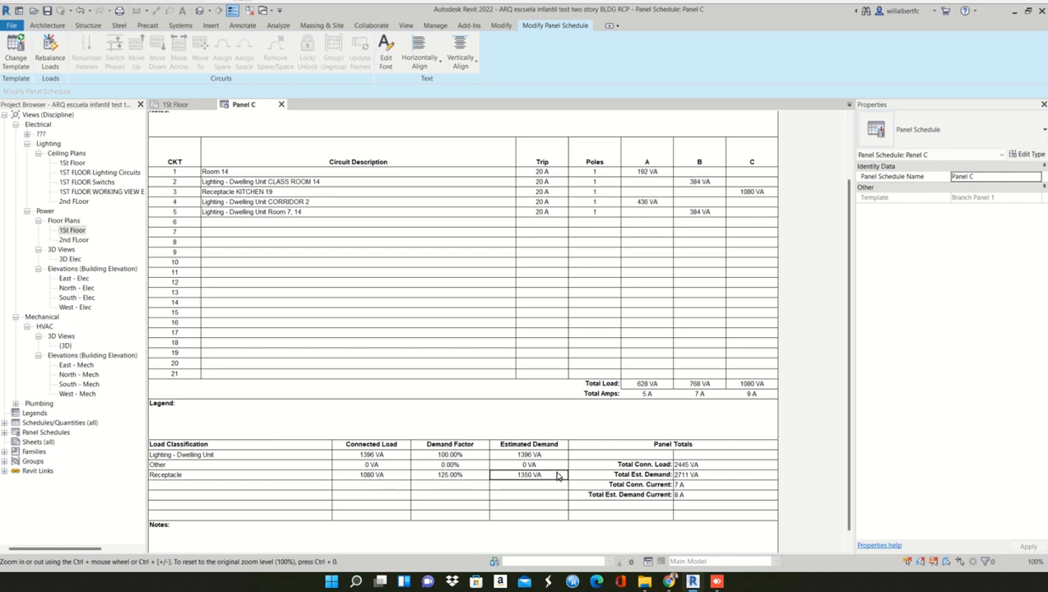
- Examine the Panel C totals for connected load, estimated demand, connected current and estimated demand current in the panel schedule
{"action": "left_click", "coordinate": [685, 465]}
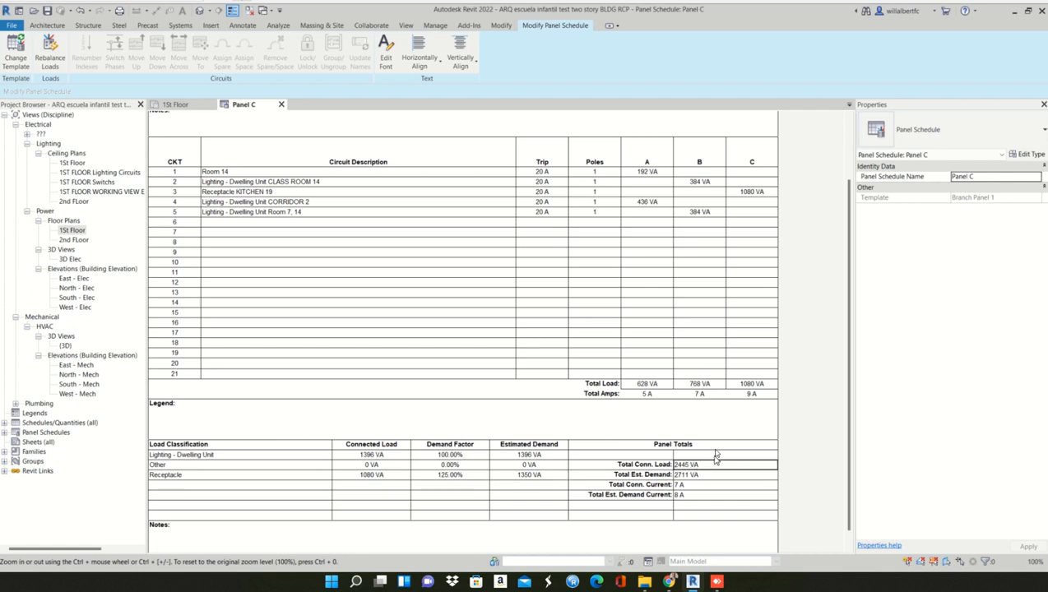
{"action": "left_click_drag", "start_coordinate": [621, 508], "coordinate": [622, 514]}
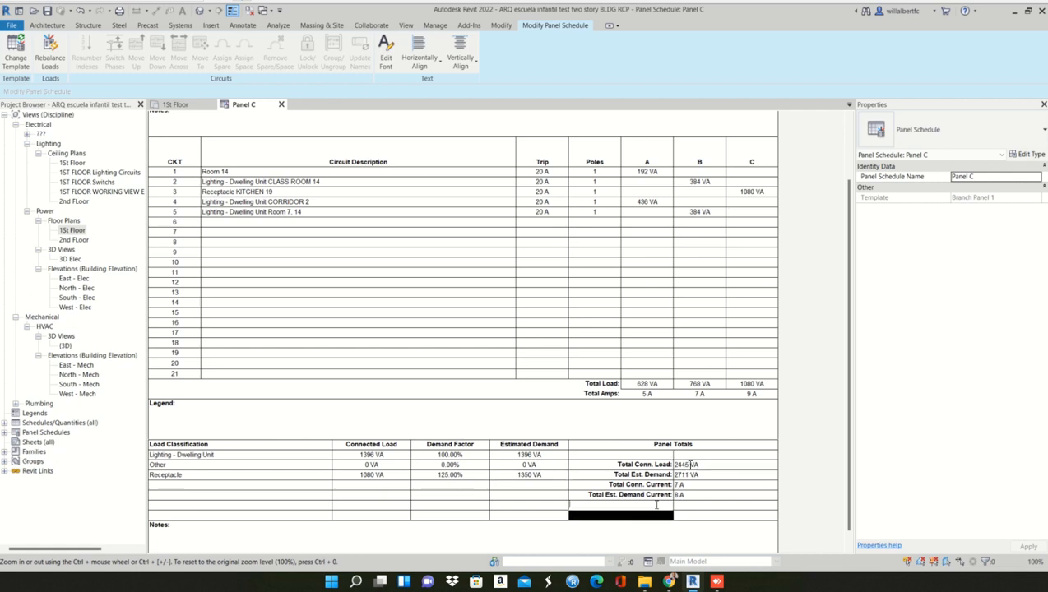
{"action": "left_click", "coordinate": [677, 459]}
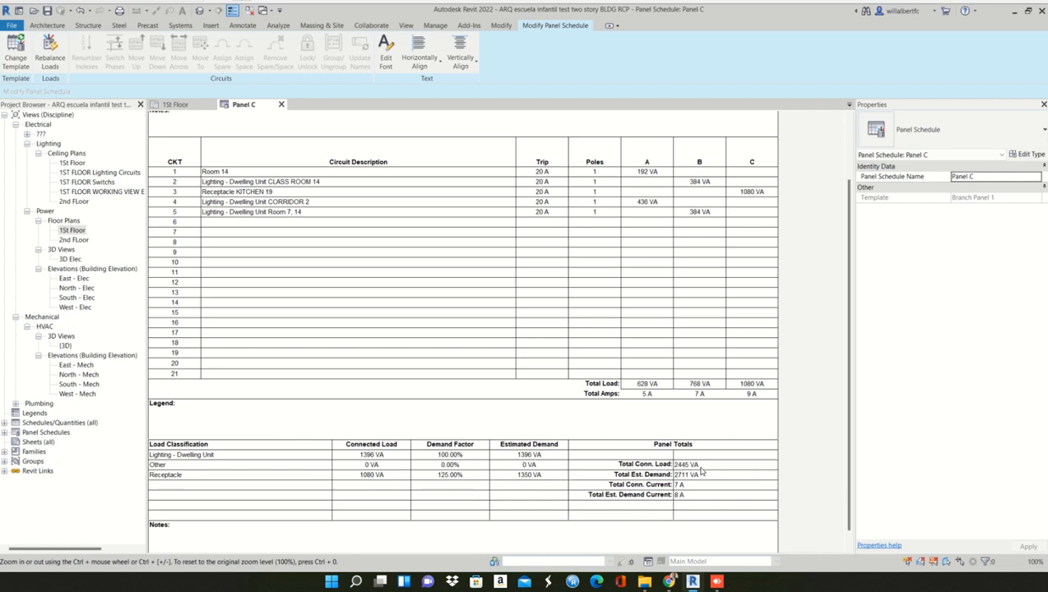
{"action": "left_click", "coordinate": [700, 469]}
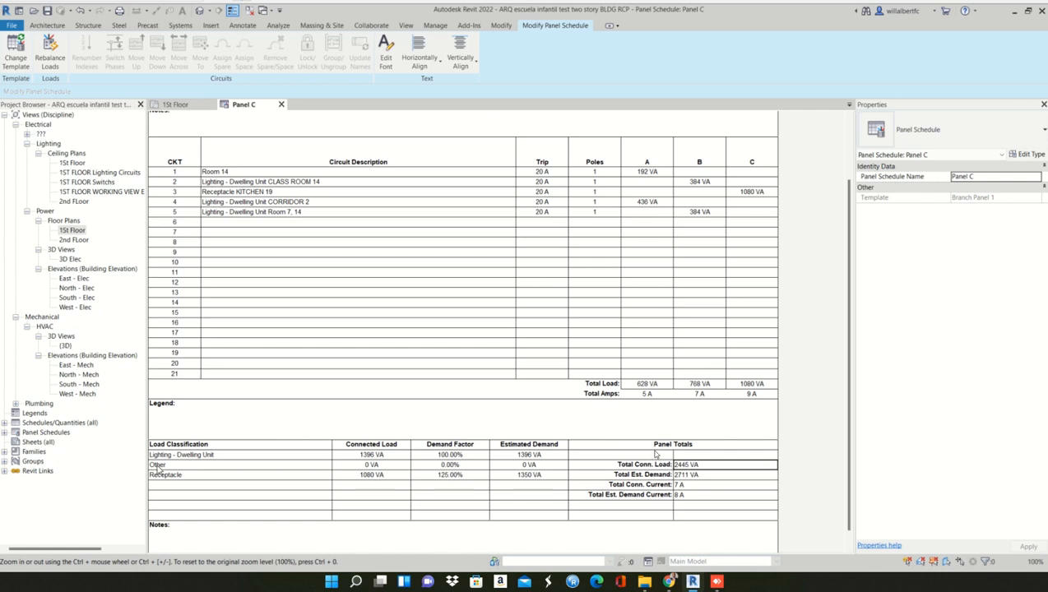
{"action": "left_click", "coordinate": [700, 478]}
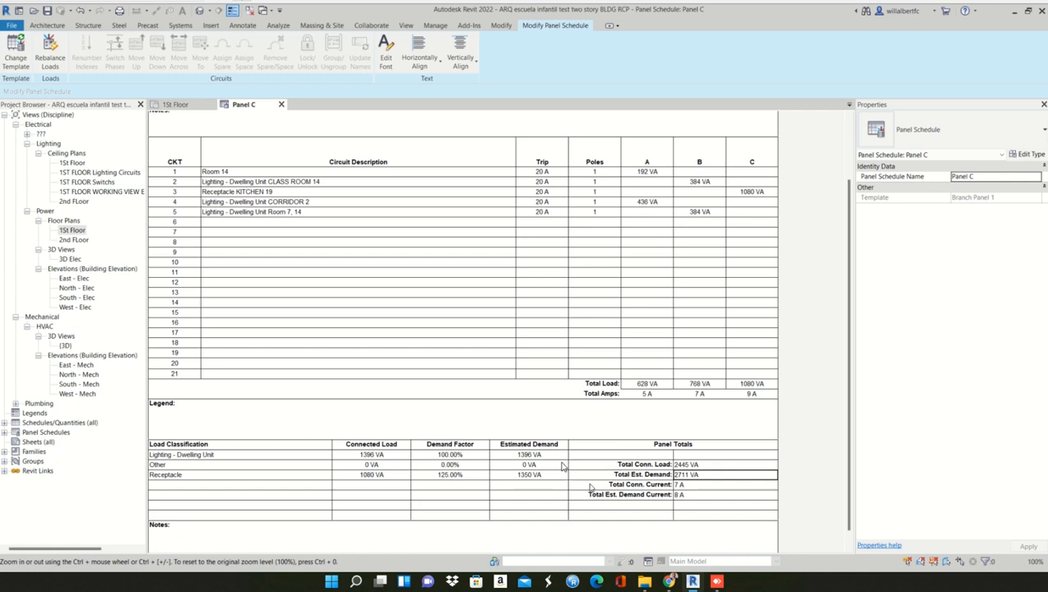
{"action": "left_click", "coordinate": [726, 487]}
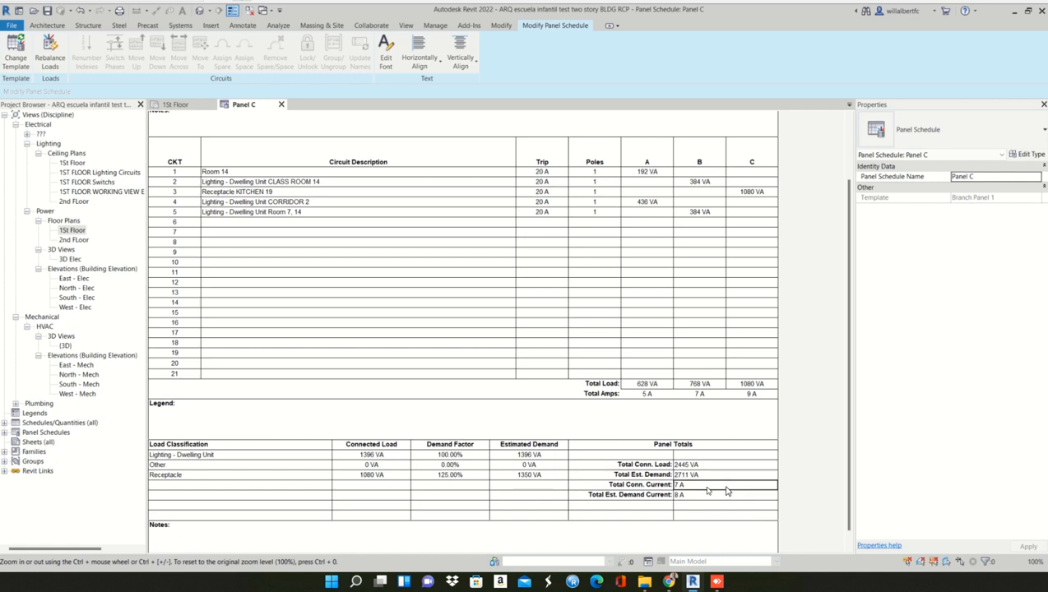
{"action": "left_click", "coordinate": [655, 494]}
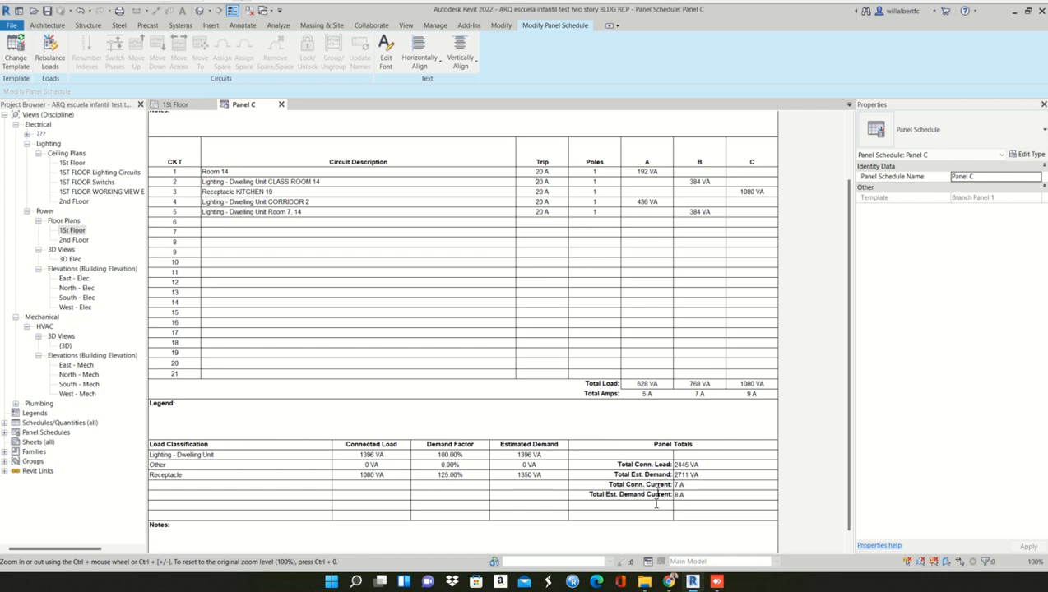
{"action": "left_click", "coordinate": [689, 498]}
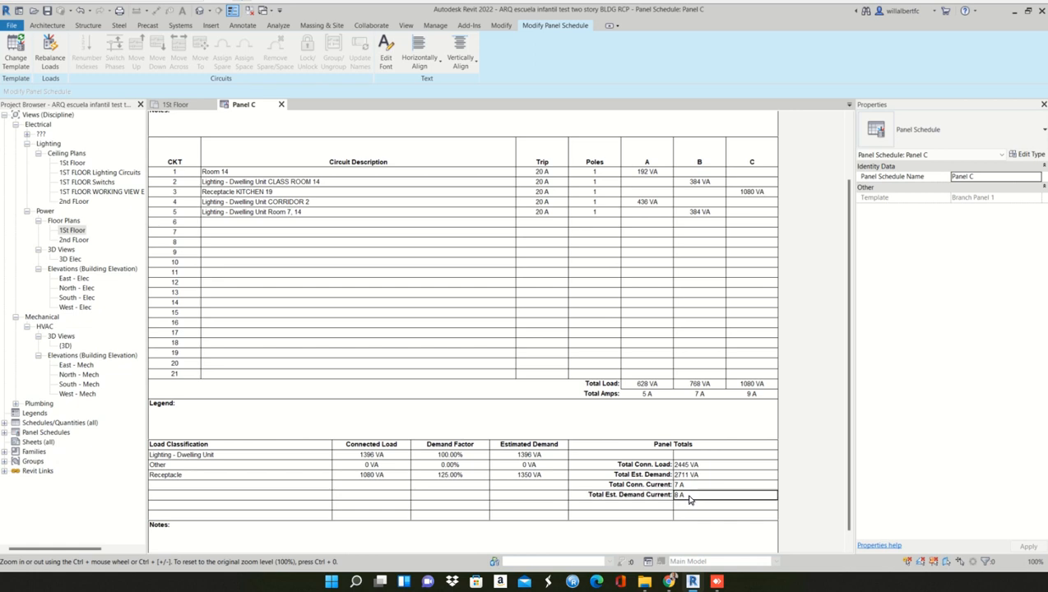
{"action": "left_click", "coordinate": [773, 459]}
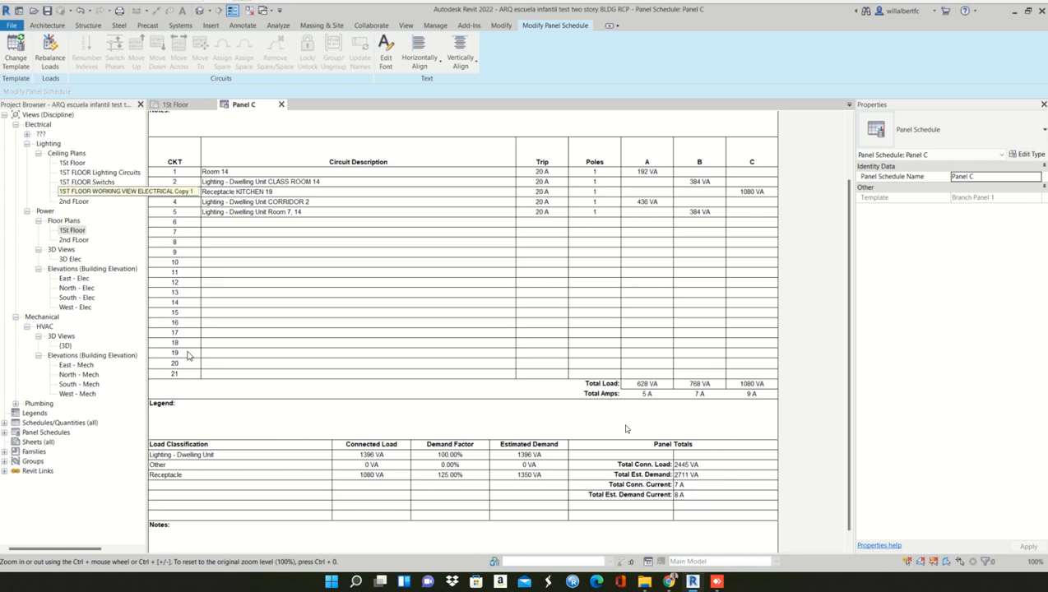
{"action": "scroll", "coordinate": [584, 301], "scroll_direction": "up", "scroll_amount": 3}
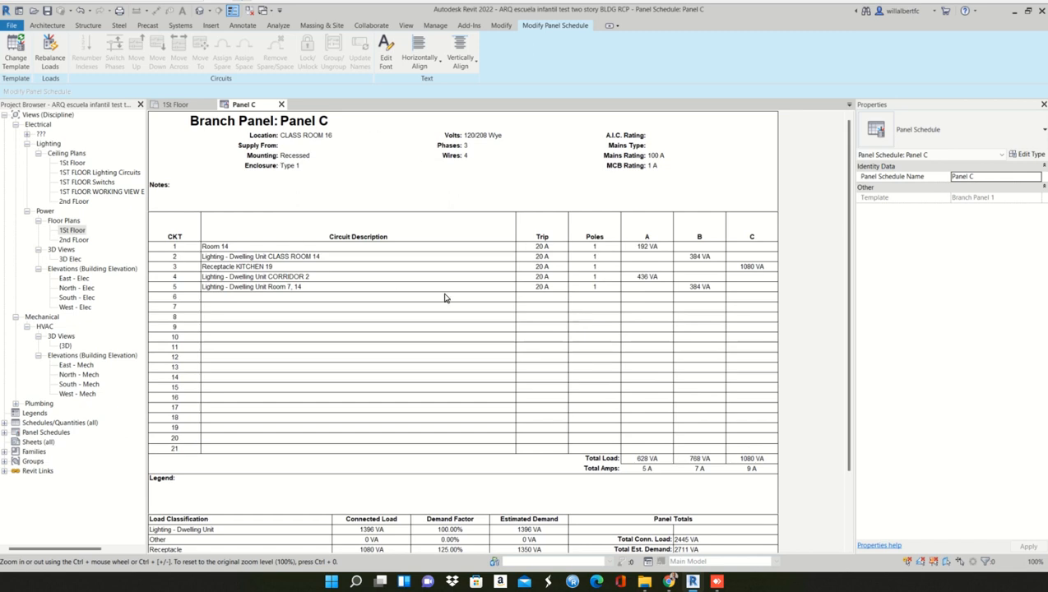
- Close the Panel C schedule and review the kitchen circuit's home run on the 1St Floor power plan
{"action": "left_click", "coordinate": [282, 104]}
{"action": "scroll", "coordinate": [397, 349], "scroll_direction": "down", "scroll_amount": 3}
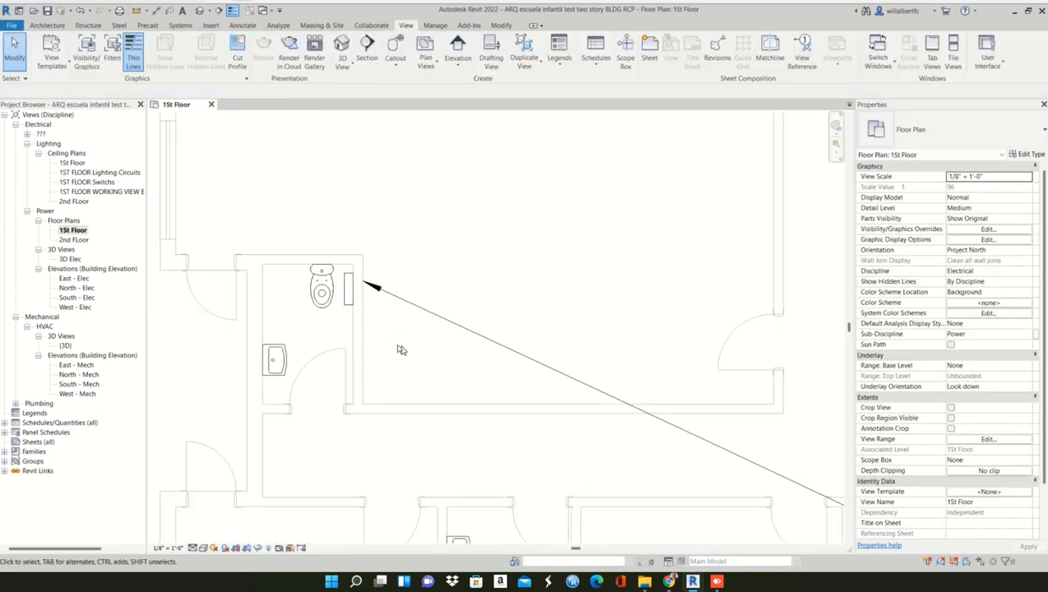
{"action": "middle_click_drag", "start_coordinate": [397, 344], "coordinate": [278, 274]}
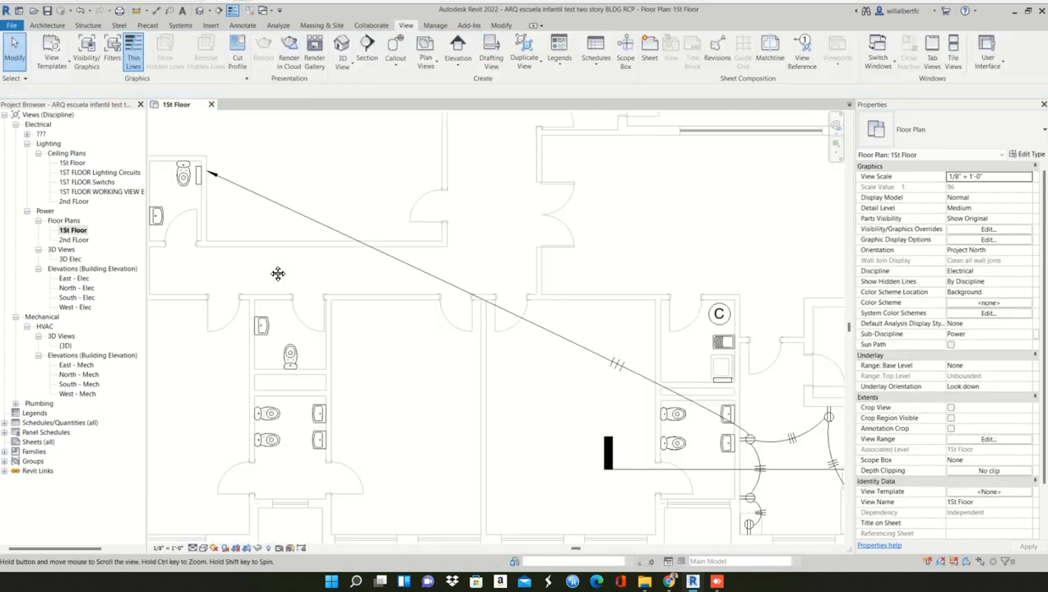
{"action": "scroll", "coordinate": [335, 291], "scroll_direction": "down", "scroll_amount": 4}
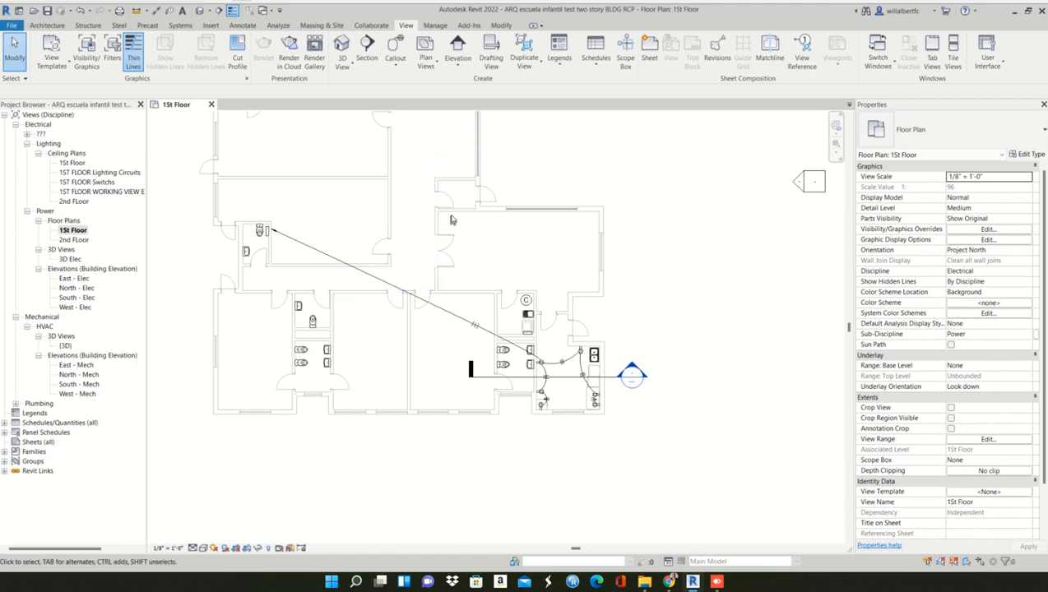
{"action": "middle_click_drag", "start_coordinate": [654, 230], "coordinate": [684, 289]}
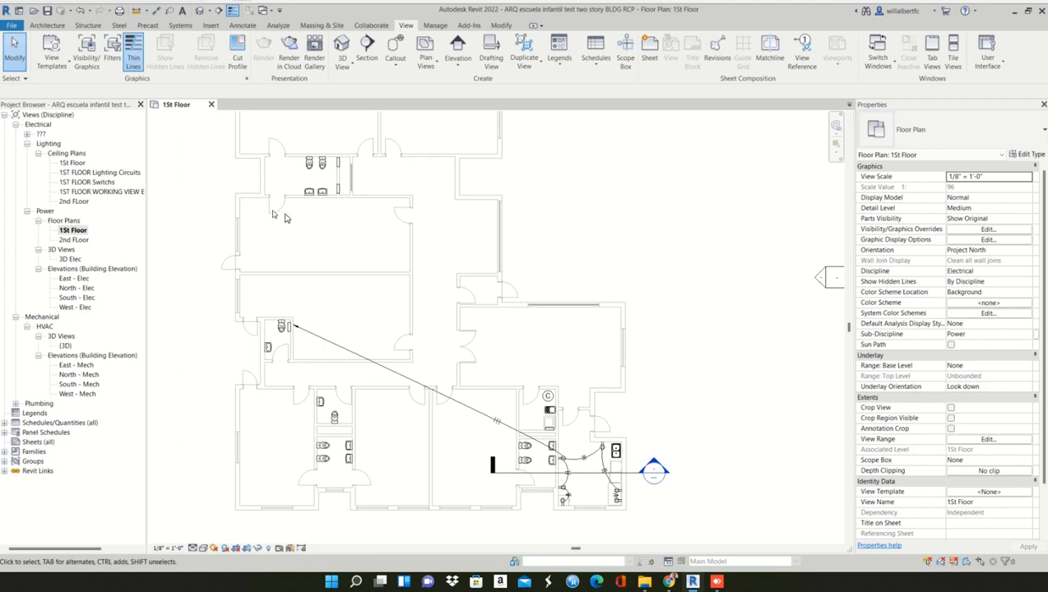
- Expand the electrical section views and the Plumbing discipline in the project views to check which plumbing views exist
{"action": "left_click", "coordinate": [27, 134]}
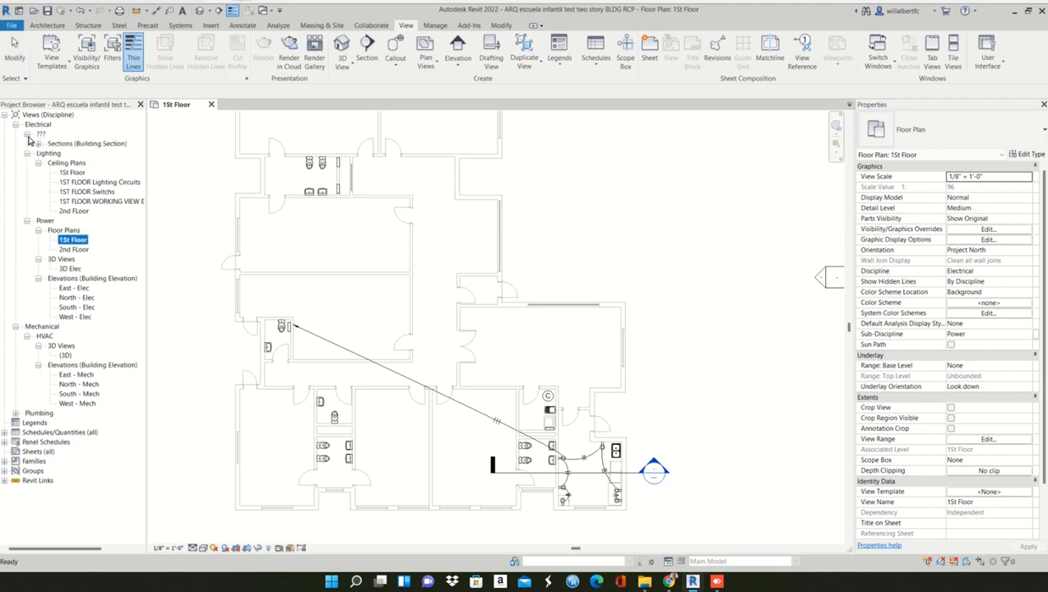
{"action": "left_click", "coordinate": [38, 144]}
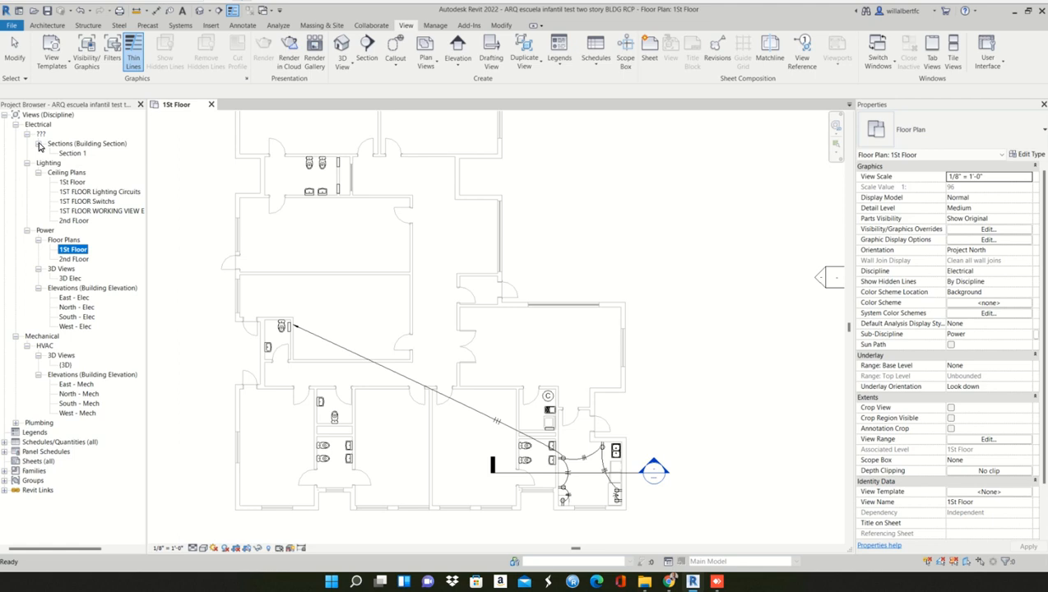
{"action": "left_click", "coordinate": [649, 239]}
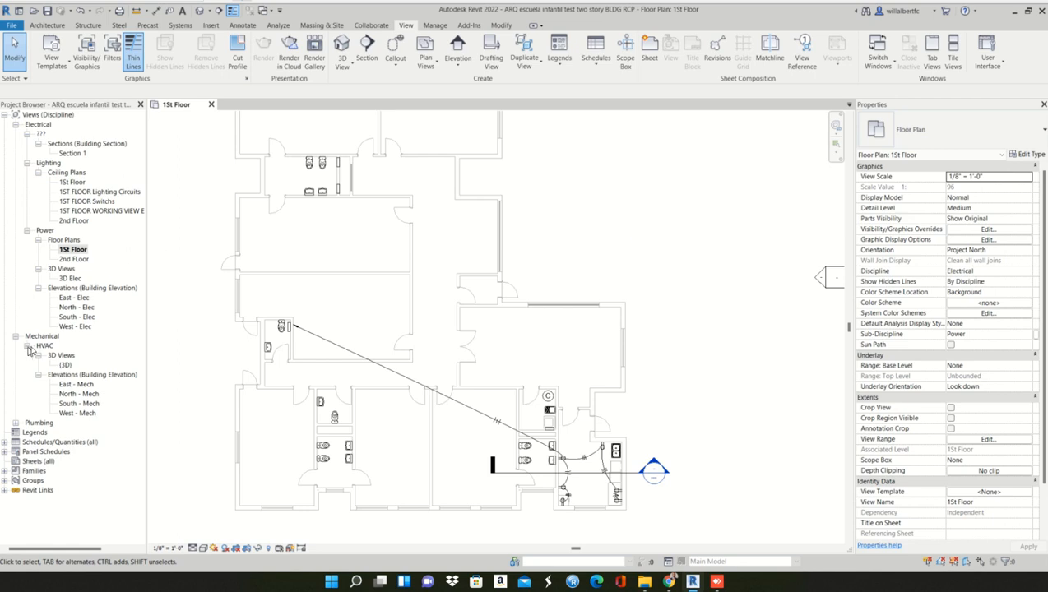
{"action": "left_click", "coordinate": [16, 424]}
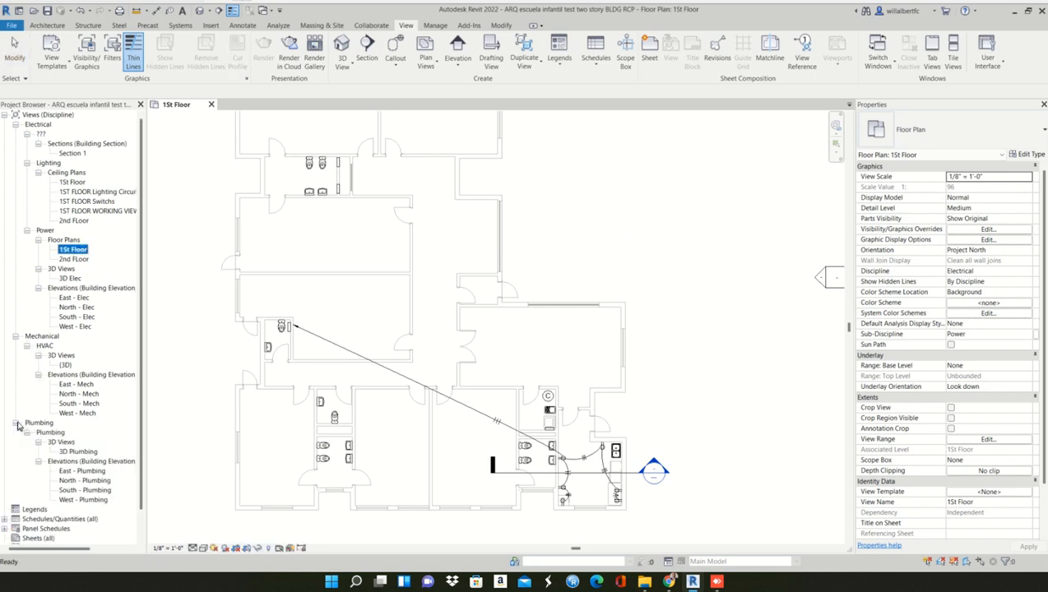
{"action": "left_click", "coordinate": [37, 423]}
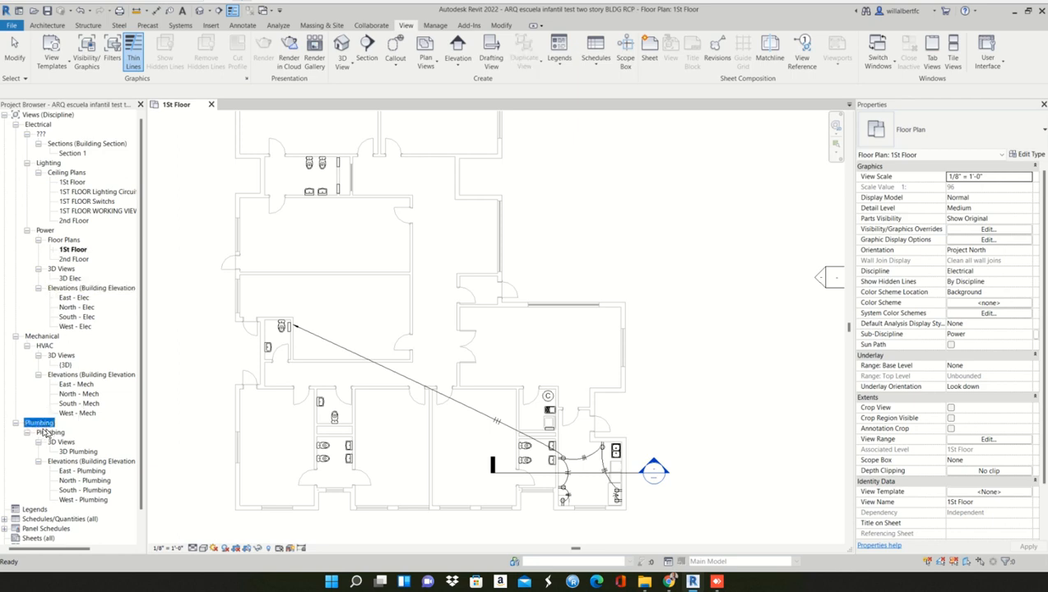
{"action": "left_click", "coordinate": [52, 435]}
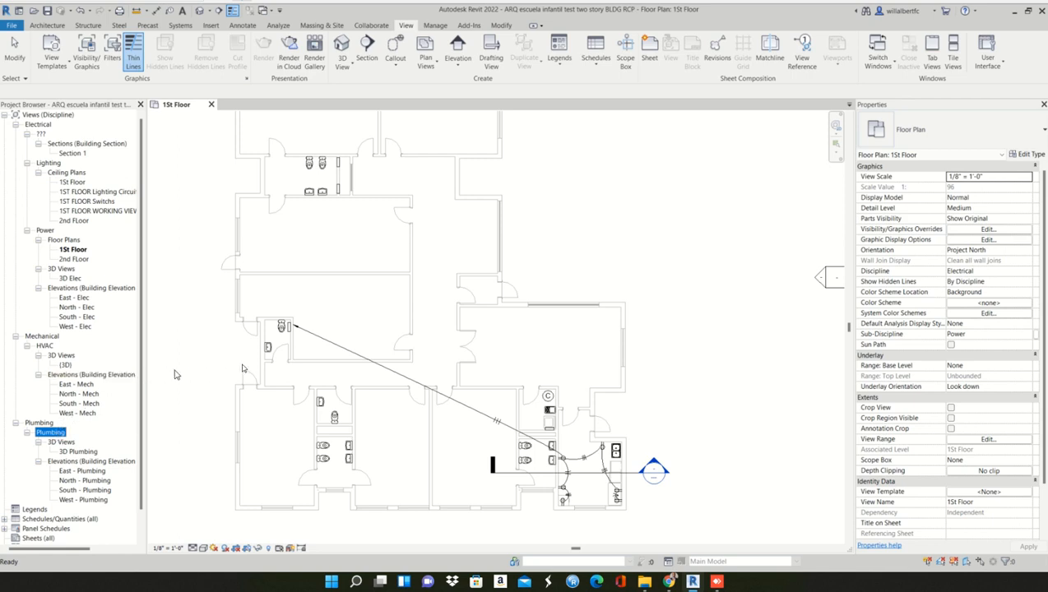
{"action": "left_click", "coordinate": [240, 398]}
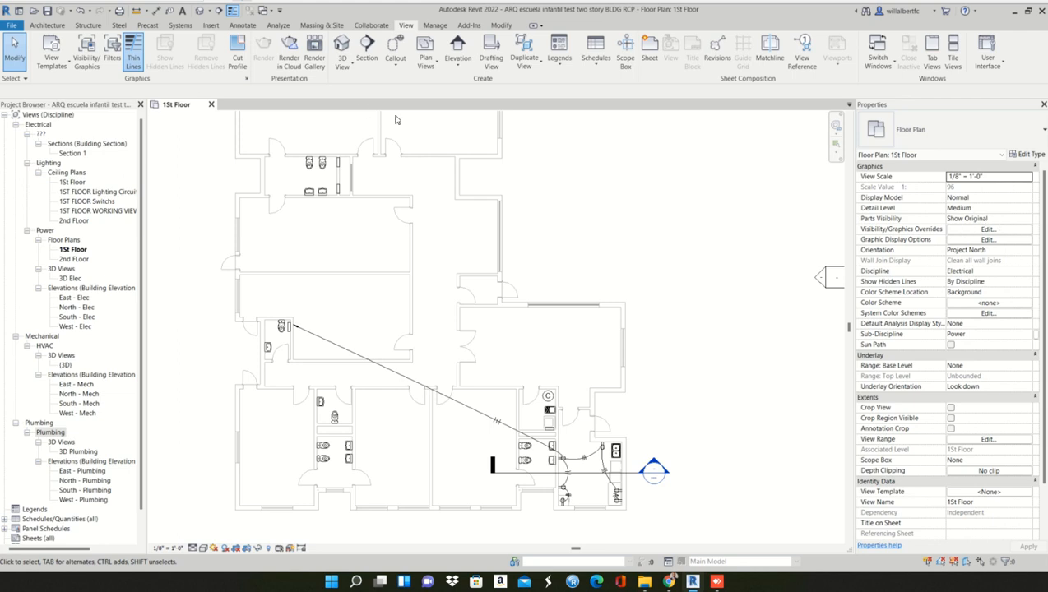
- Create new reflected ceiling plans for the 1St Floor and 2nd FLoor levels, allowing duplicates of existing views
{"action": "left_click", "coordinate": [438, 62]}
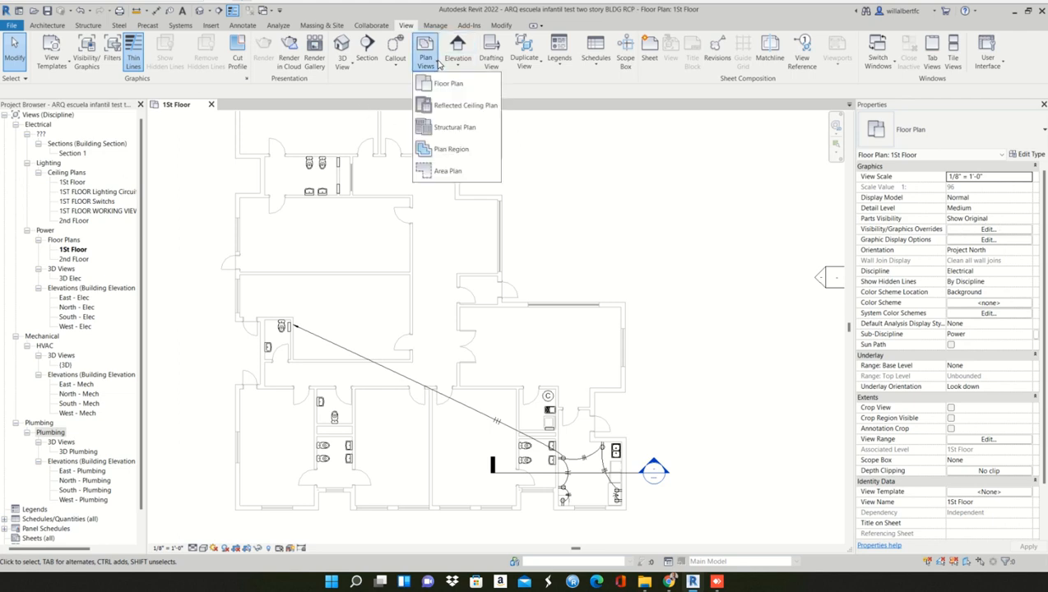
{"action": "left_click", "coordinate": [455, 107]}
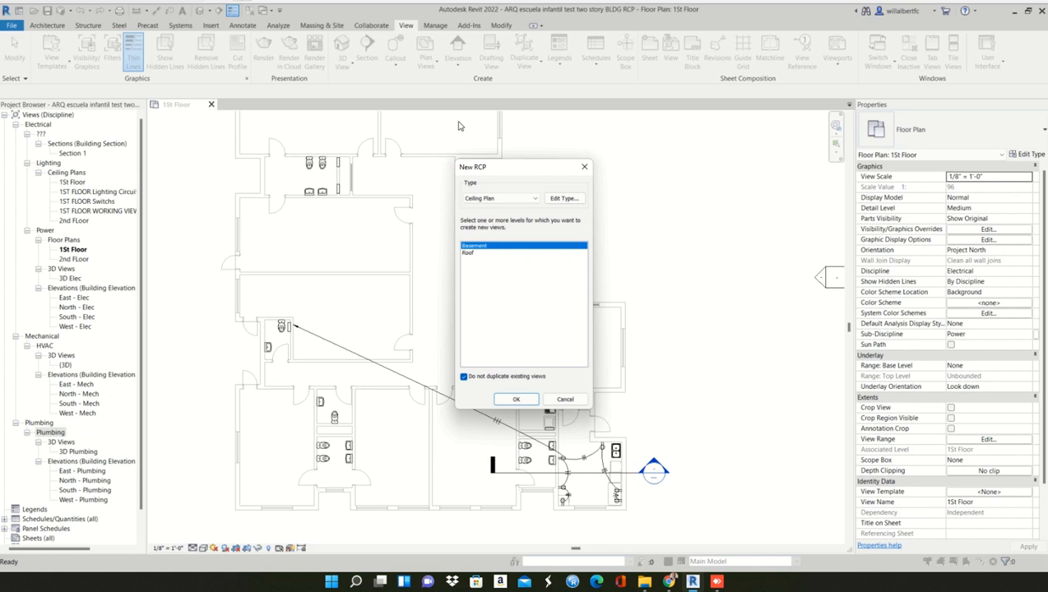
{"action": "left_click", "coordinate": [517, 198]}
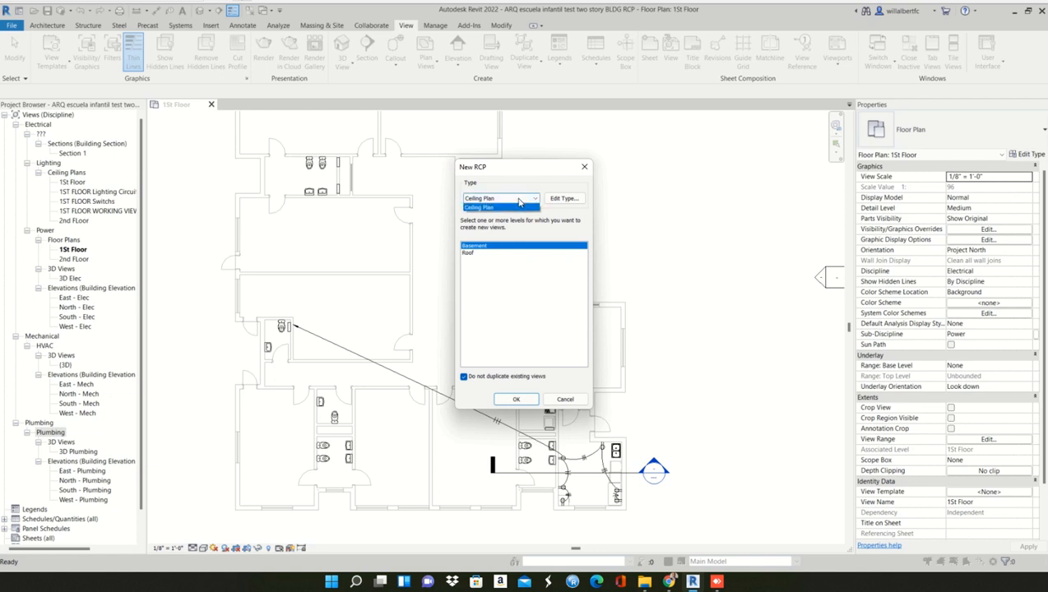
{"action": "left_click", "coordinate": [520, 209]}
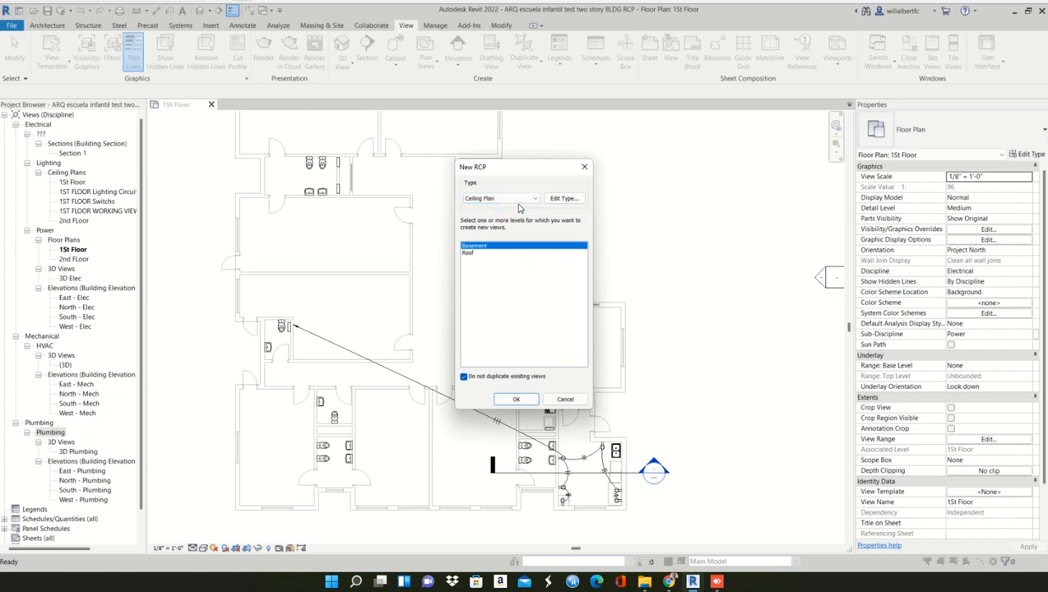
{"action": "left_click", "coordinate": [464, 376]}
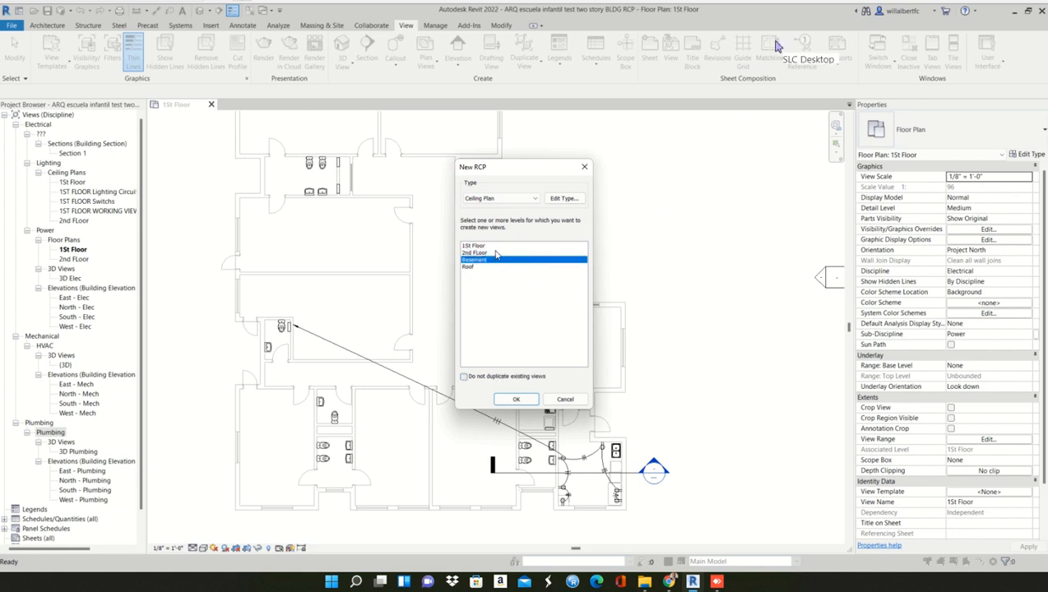
{"action": "left_click_drag", "start_coordinate": [477, 247], "coordinate": [478, 251]}
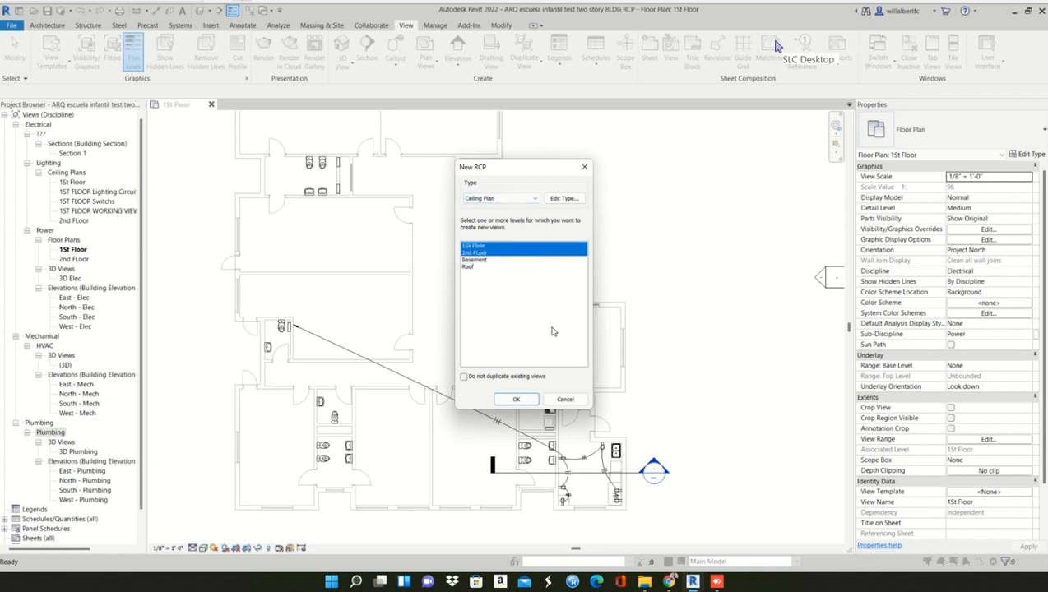
{"action": "left_click", "coordinate": [530, 399]}
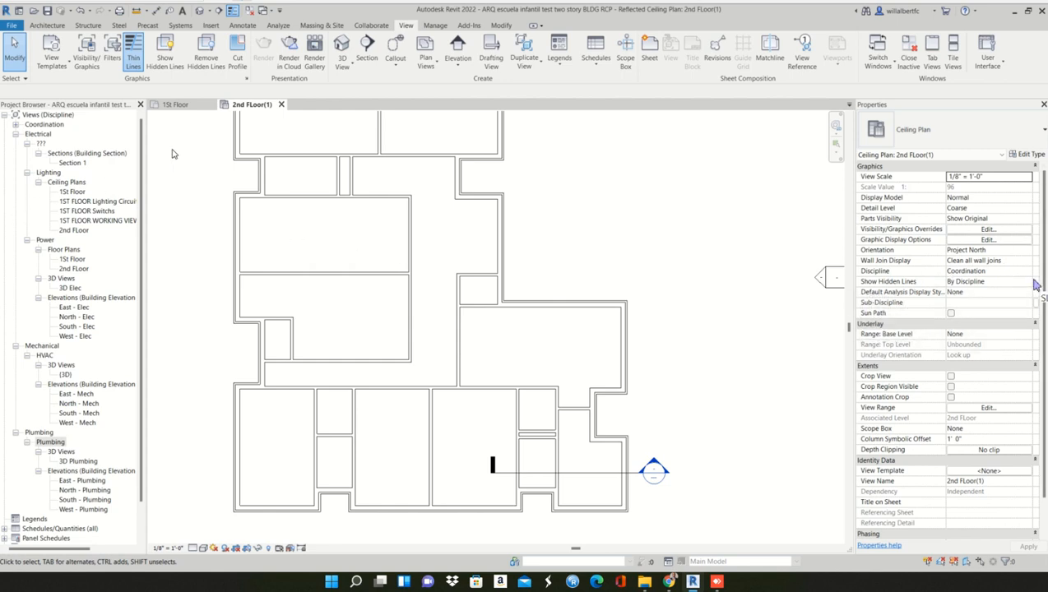
- Set the discipline of the two Coordination ceiling plans, 1St Floor(1) and 2nd FLoor(1), to Plumbing
{"action": "scroll", "coordinate": [173, 152], "scroll_direction": "up", "scroll_amount": 2}
{"action": "left_click", "coordinate": [16, 125]}
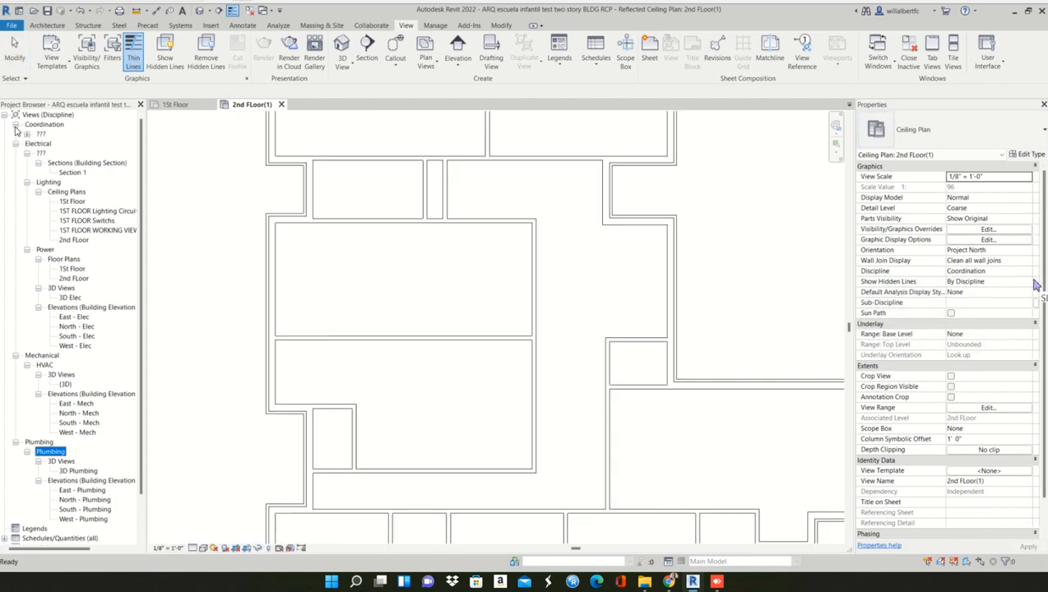
{"action": "left_click", "coordinate": [27, 134]}
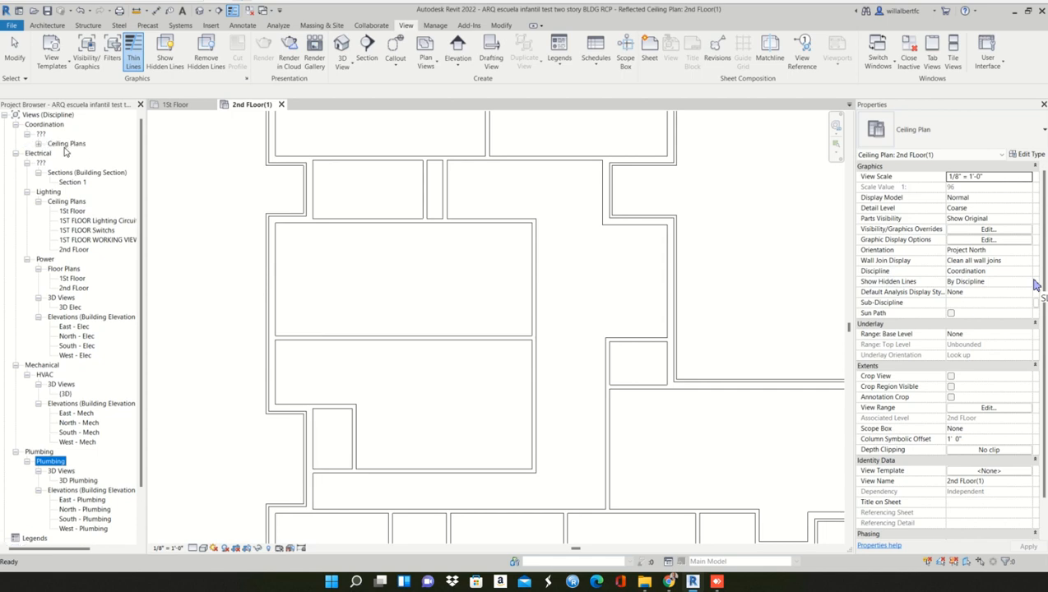
{"action": "left_click", "coordinate": [39, 144]}
{"action": "left_click", "coordinate": [74, 154]}
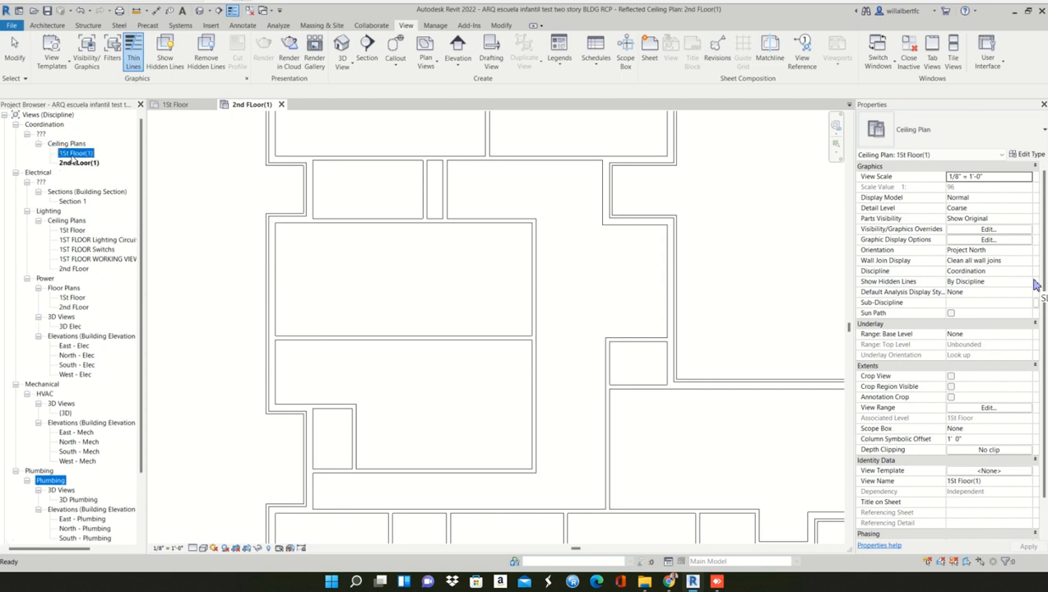
{"action": "left_click", "coordinate": [74, 163], "text": "ctrl"}
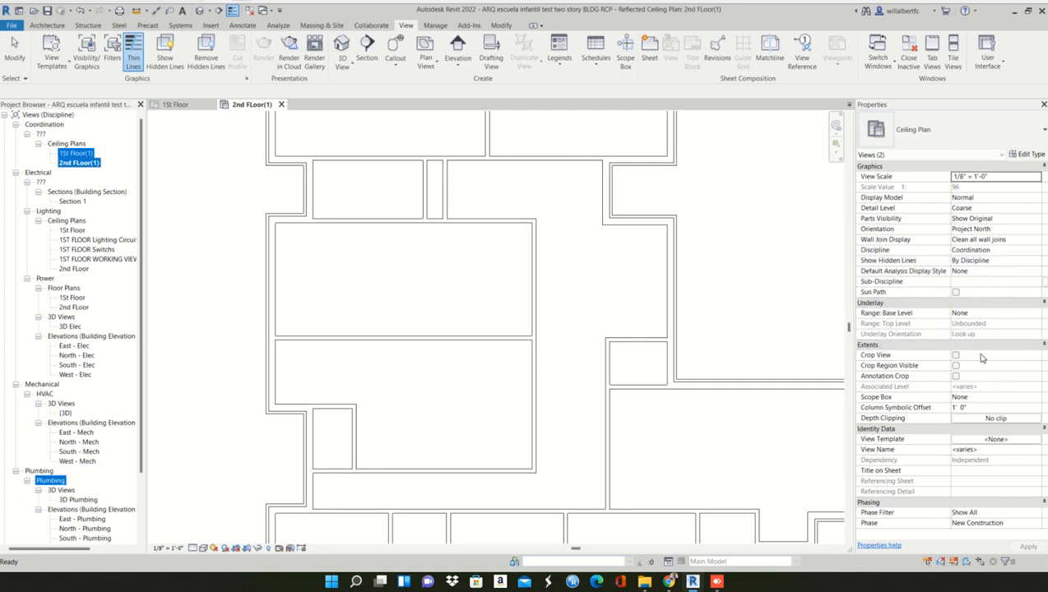
{"action": "left_click", "coordinate": [998, 249]}
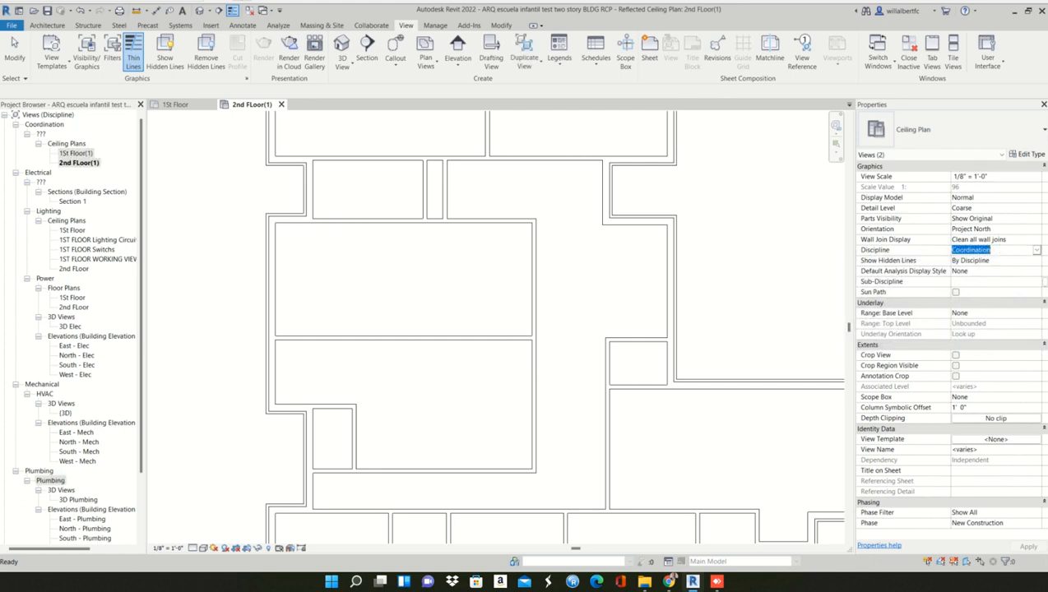
{"action": "left_click", "coordinate": [1036, 249]}
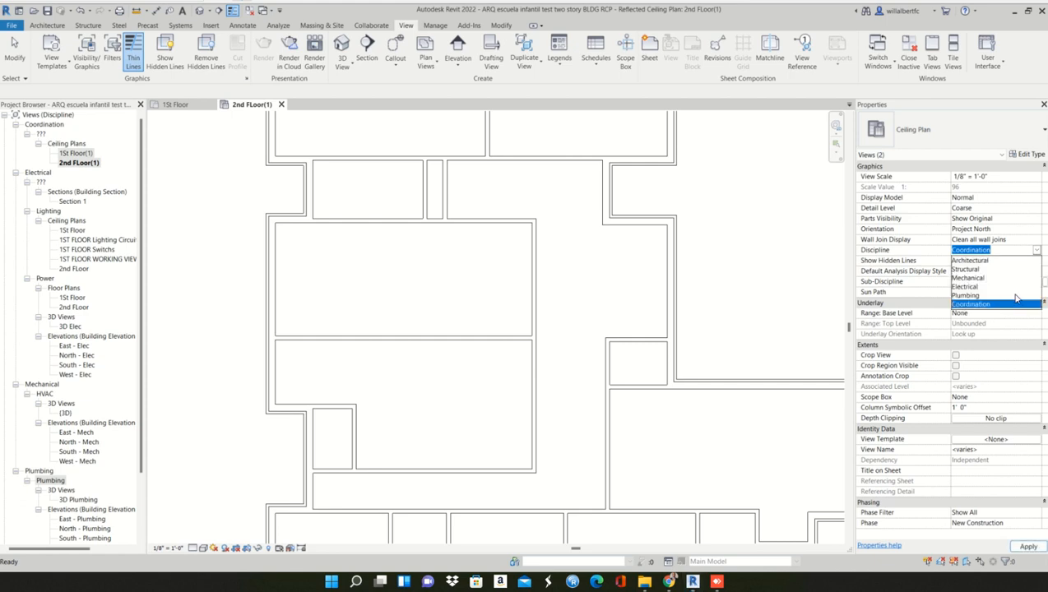
{"action": "left_click", "coordinate": [979, 295]}
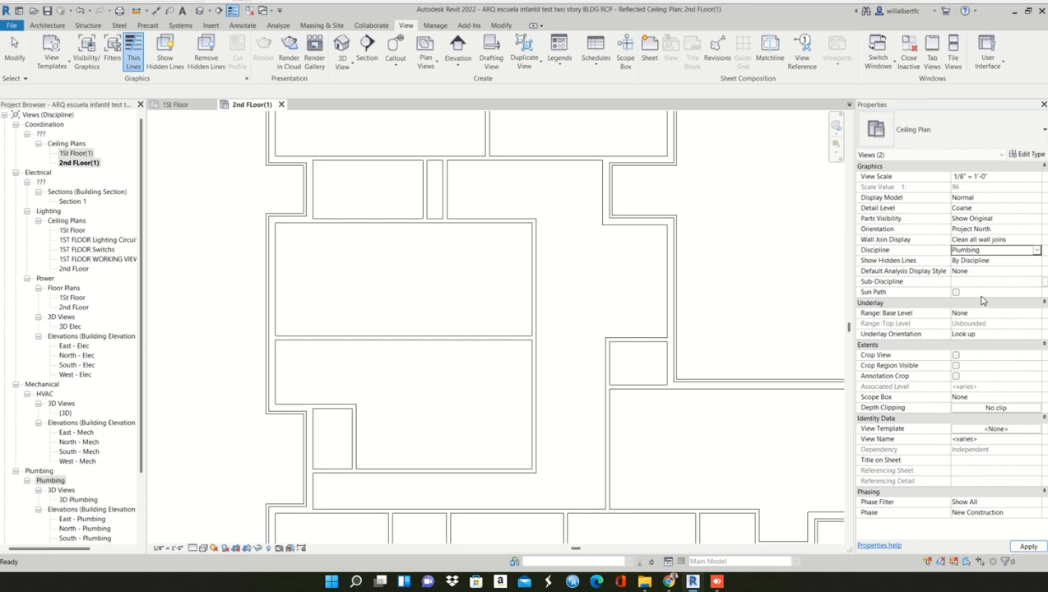
- Enter PRINKLERS as the sub-discipline of the two selected ceiling plans, 1St Floor(1) and 2nd FLoor(1)
{"action": "left_click", "coordinate": [979, 281]}
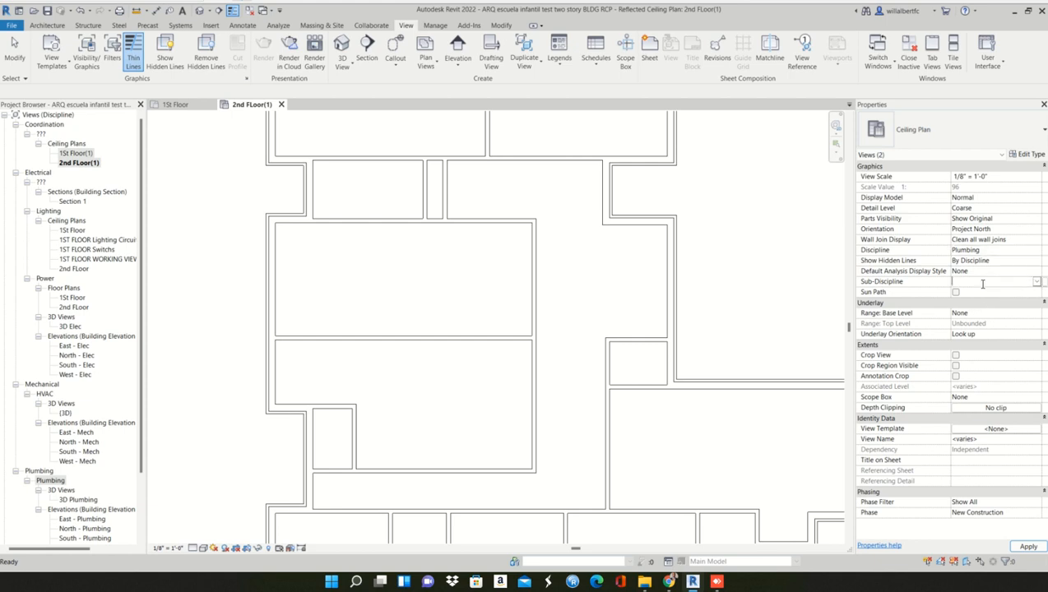
{"action": "left_click", "coordinate": [1036, 282]}
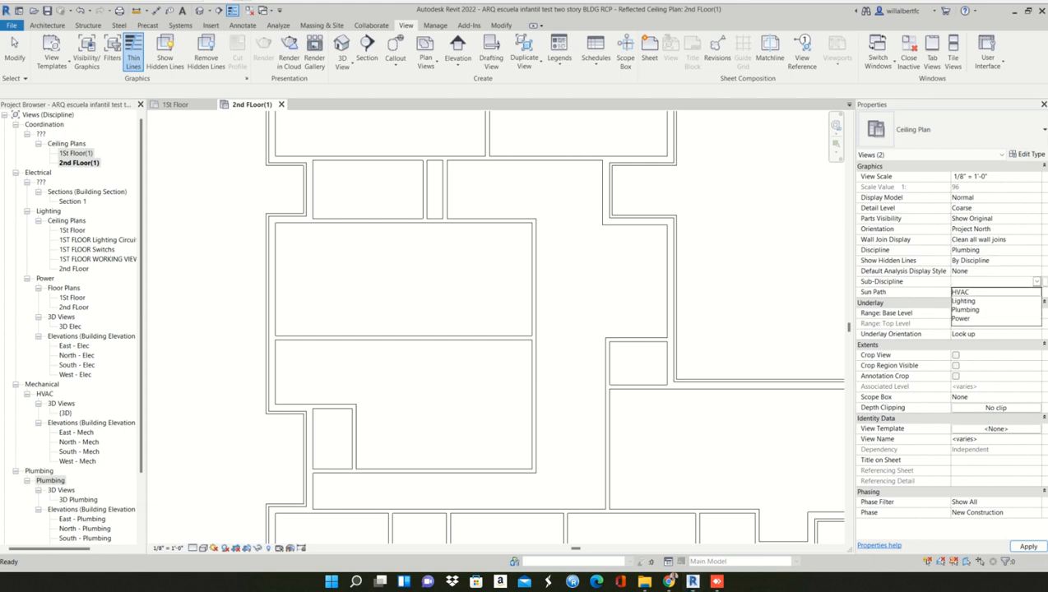
{"action": "left_click", "coordinate": [987, 283]}
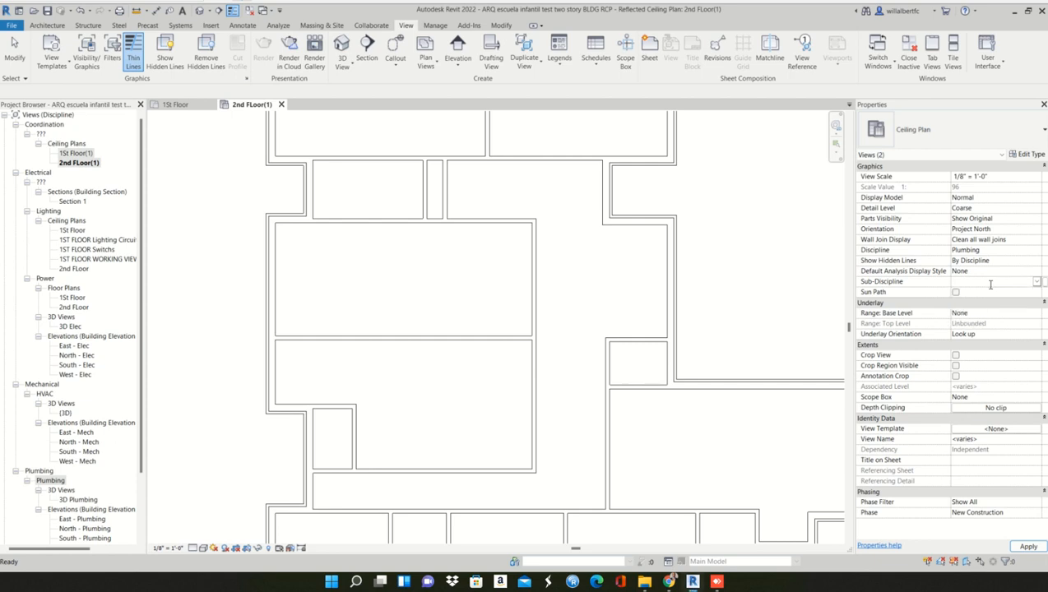
{"action": "type", "text": "PRINKLERS"}
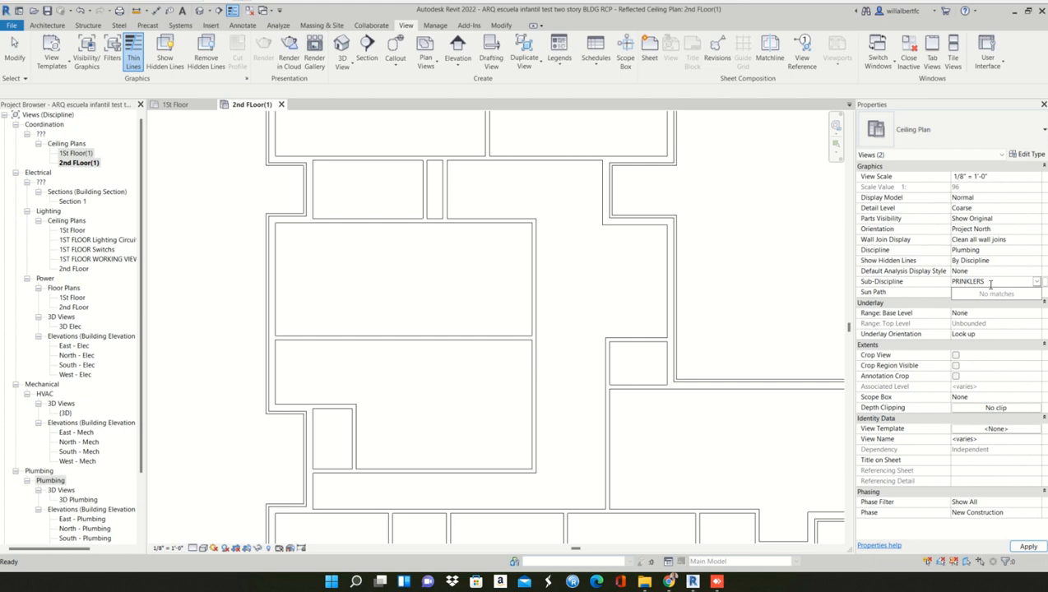
{"action": "left_click", "coordinate": [991, 284]}
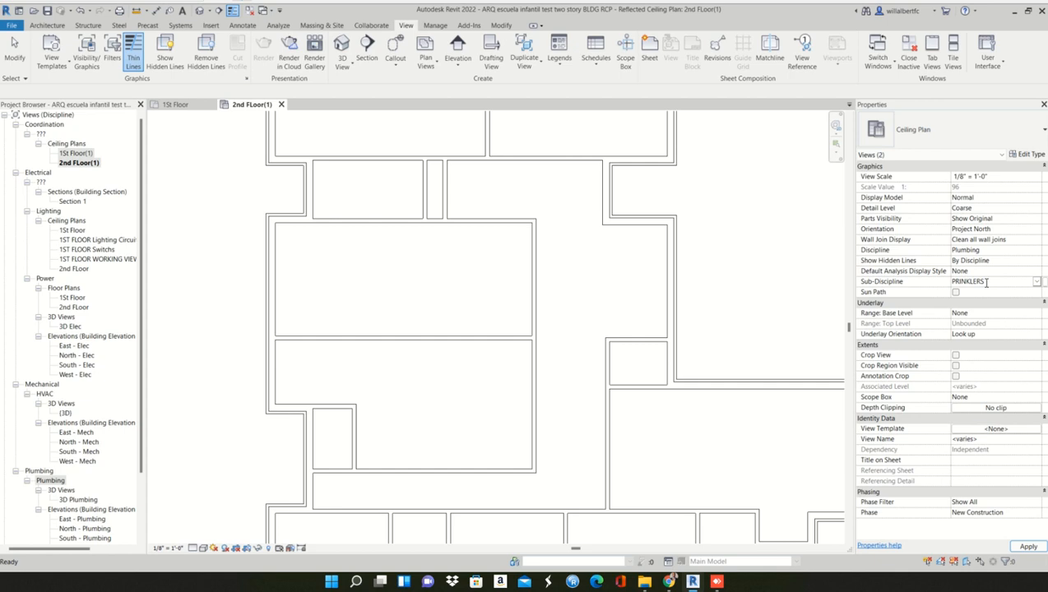
{"action": "left_click", "coordinate": [986, 283]}
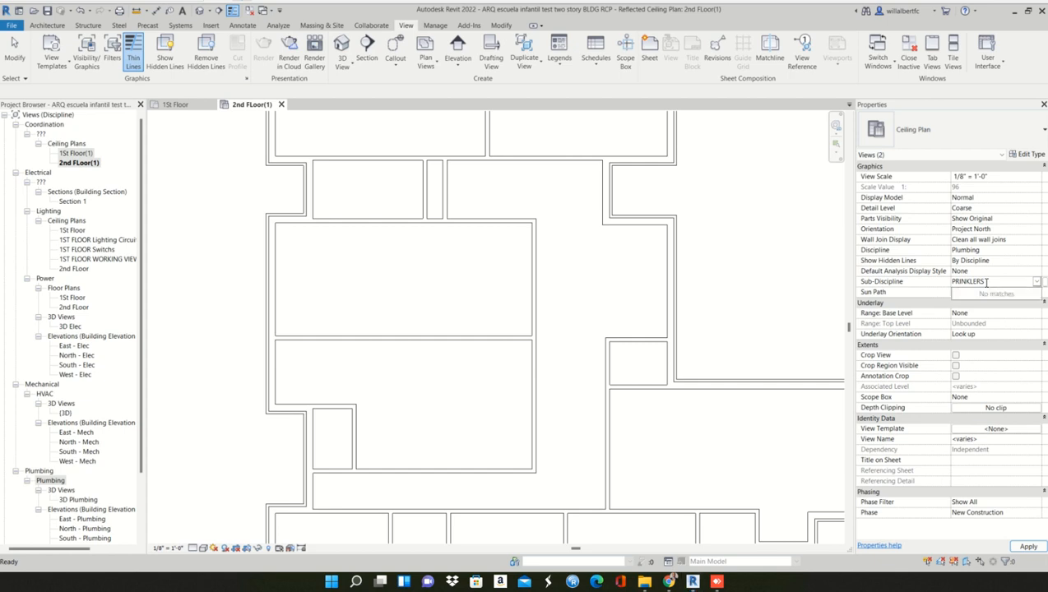